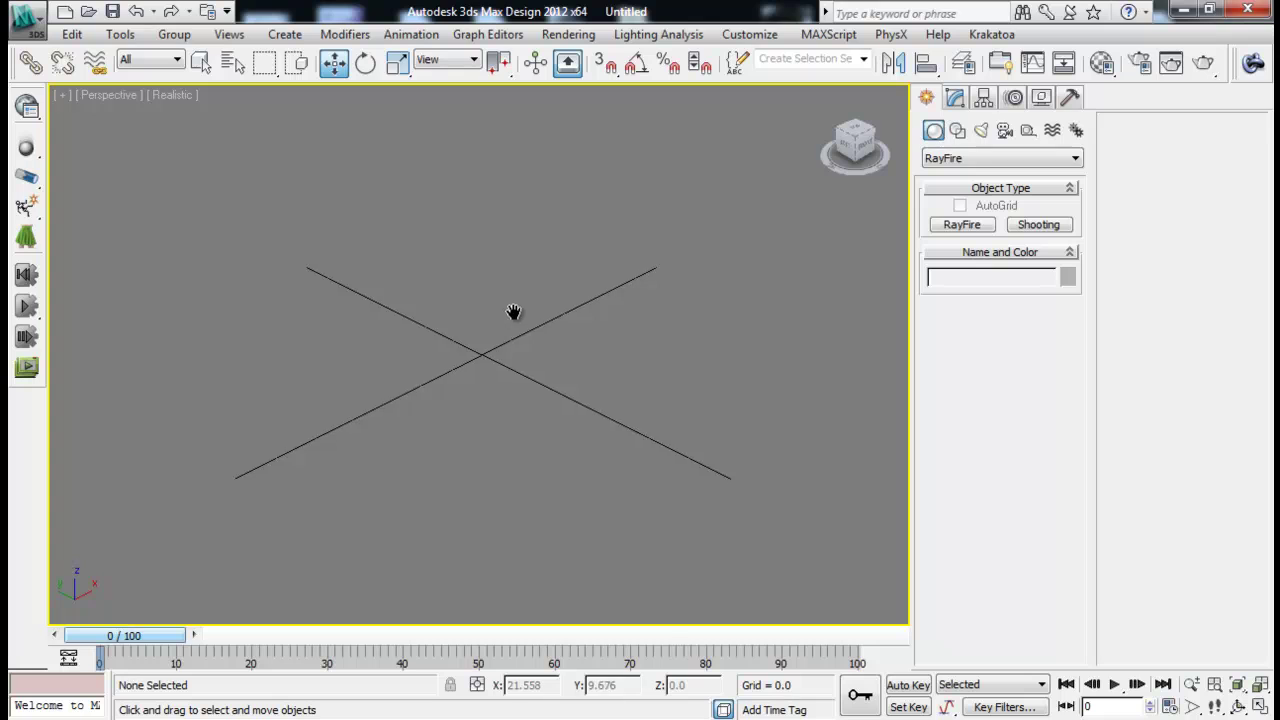
Create an Extended Primitives capsule with a radius of about 4.9, standing upright at the grid origin
{"action": "left_click", "coordinate": [1000, 160]}
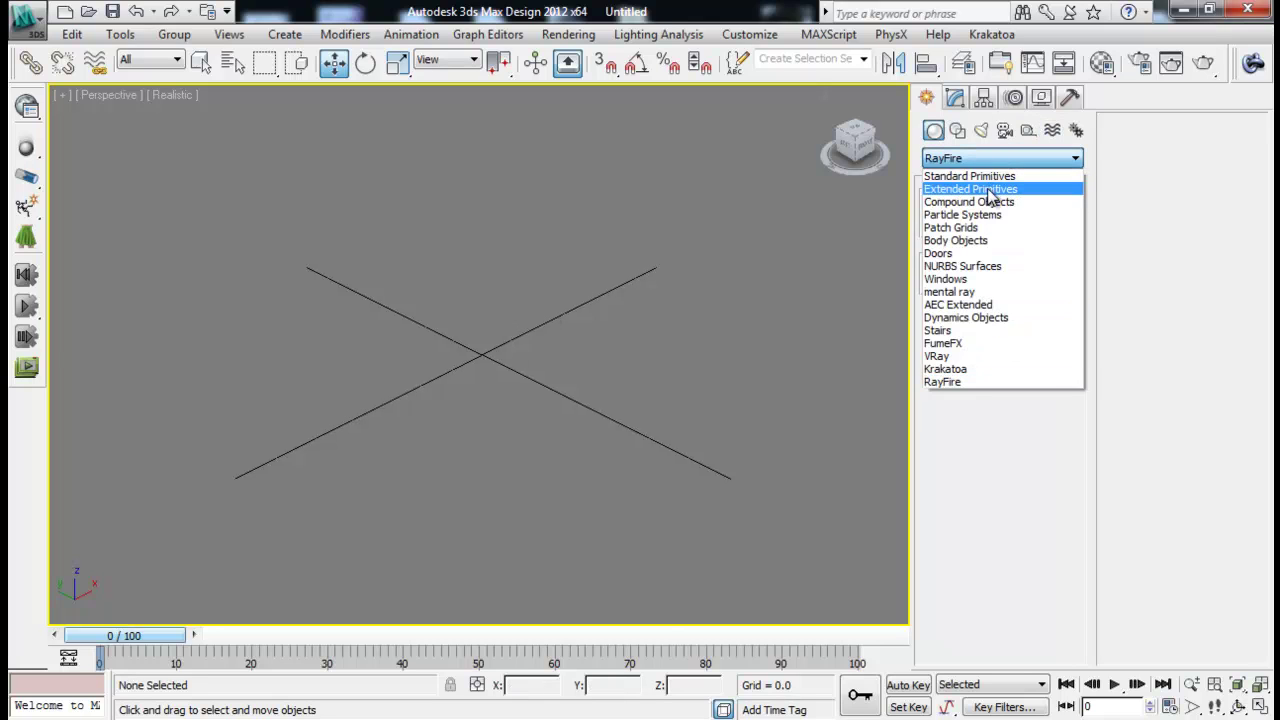
{"action": "left_click", "coordinate": [997, 190]}
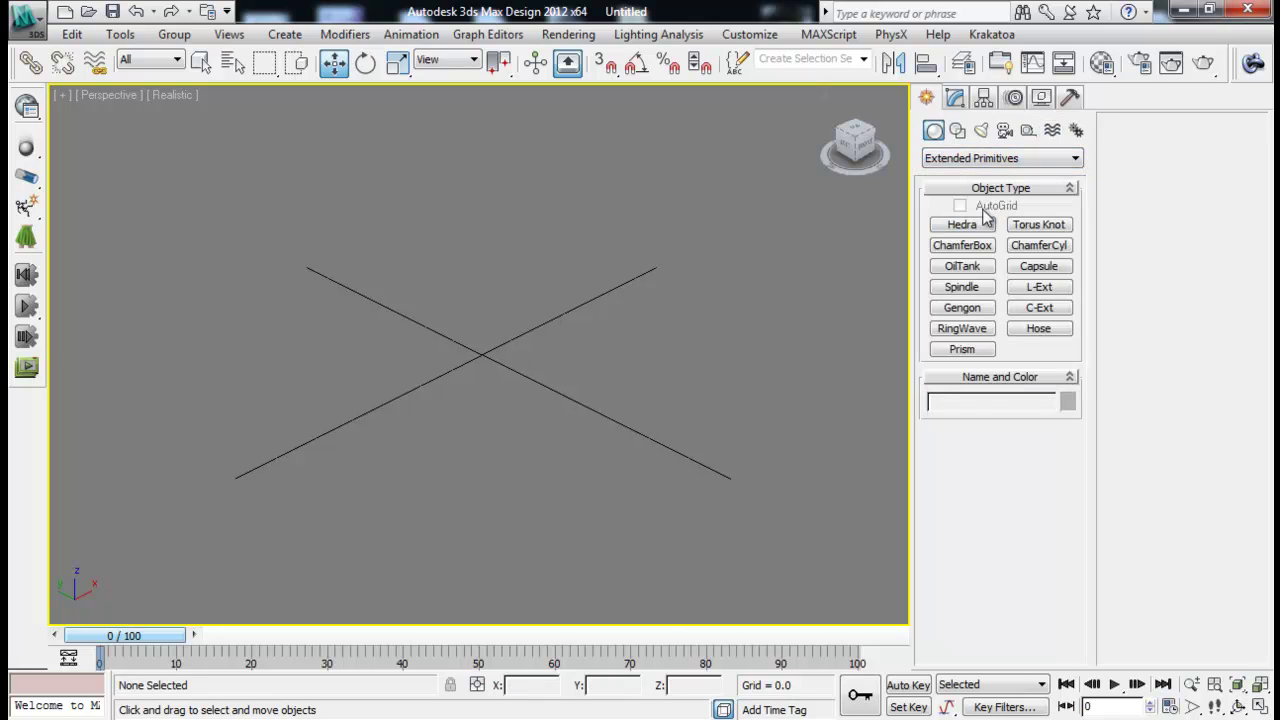
{"action": "left_click", "coordinate": [1041, 266]}
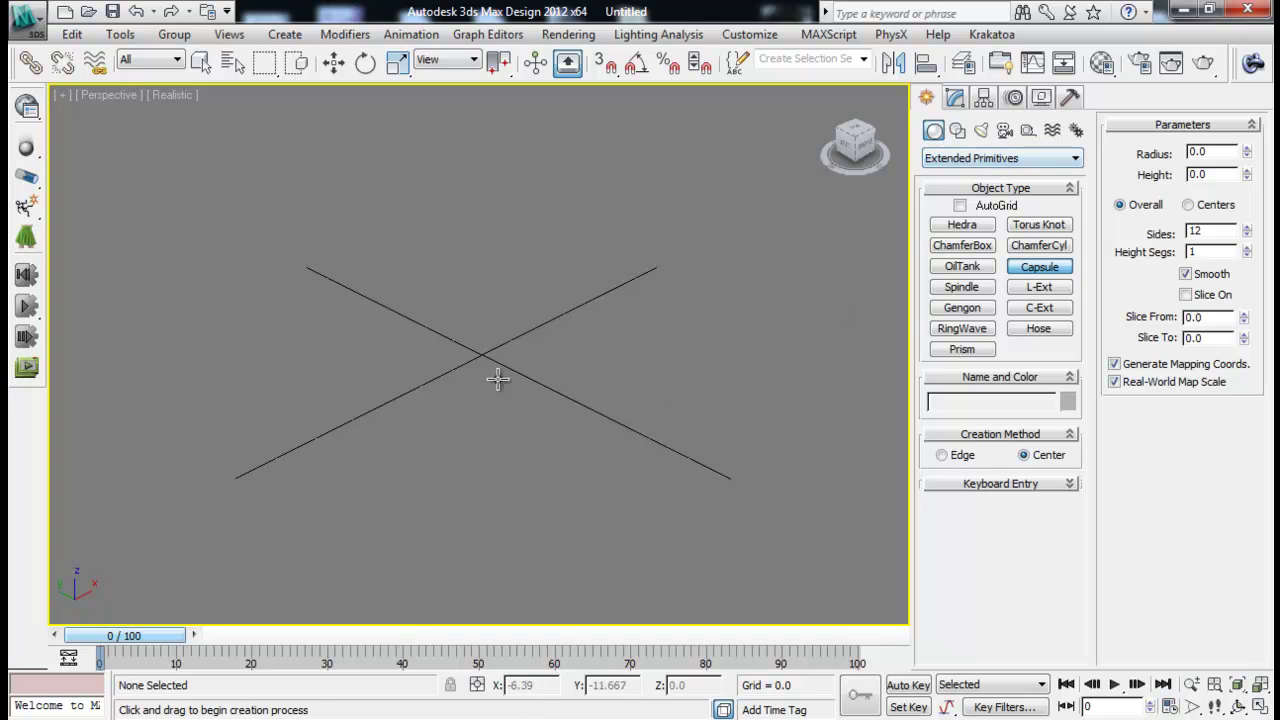
{"action": "left_click_drag", "start_coordinate": [487, 362], "coordinate": [489, 335]}
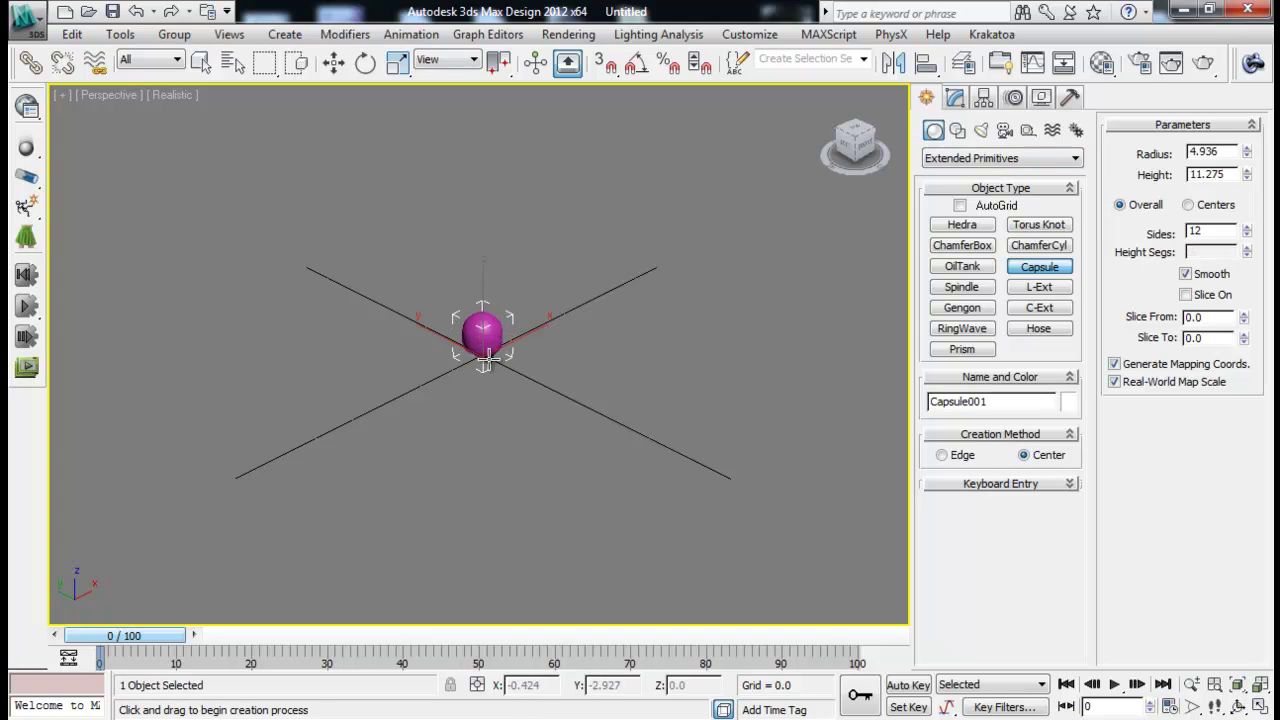
{"action": "left_click", "coordinate": [499, 272]}
{"action": "key", "text": "w"}
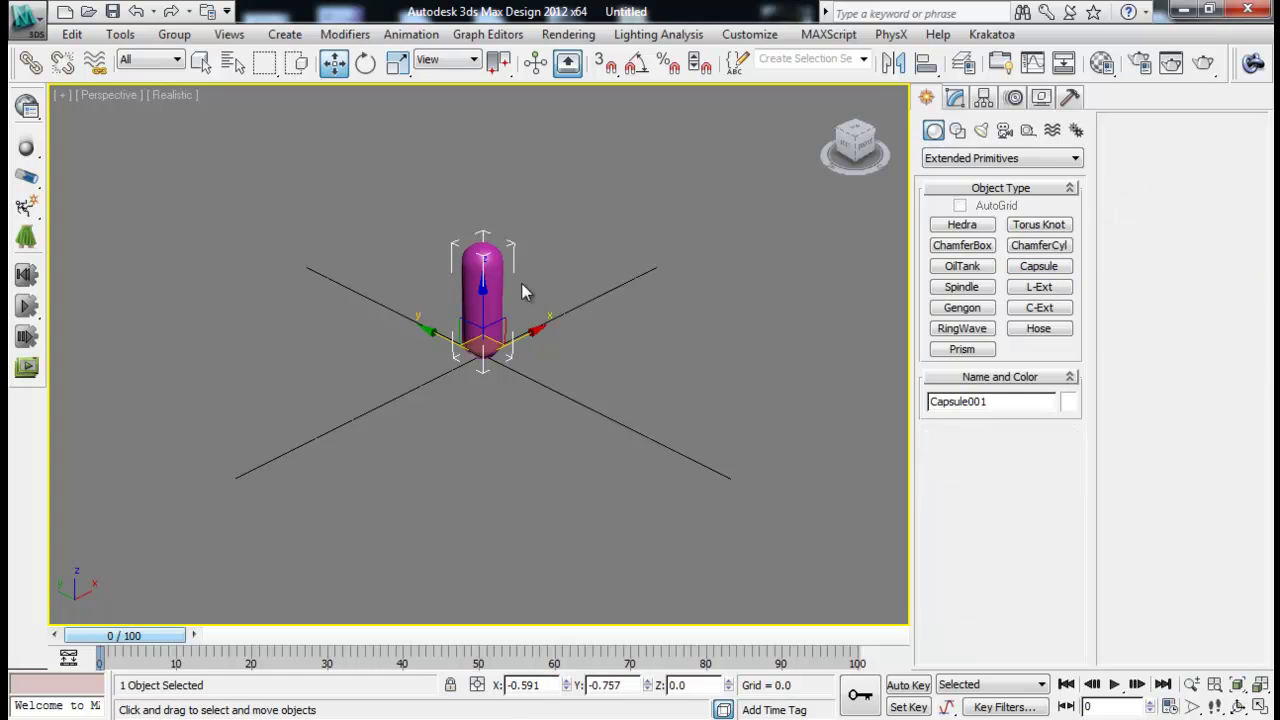
Show the capsule shaded with edged faces and without selection brackets in the Perspective view
{"action": "middle_click_drag", "start_coordinate": [521, 283], "coordinate": [558, 343], "text": "alt"}
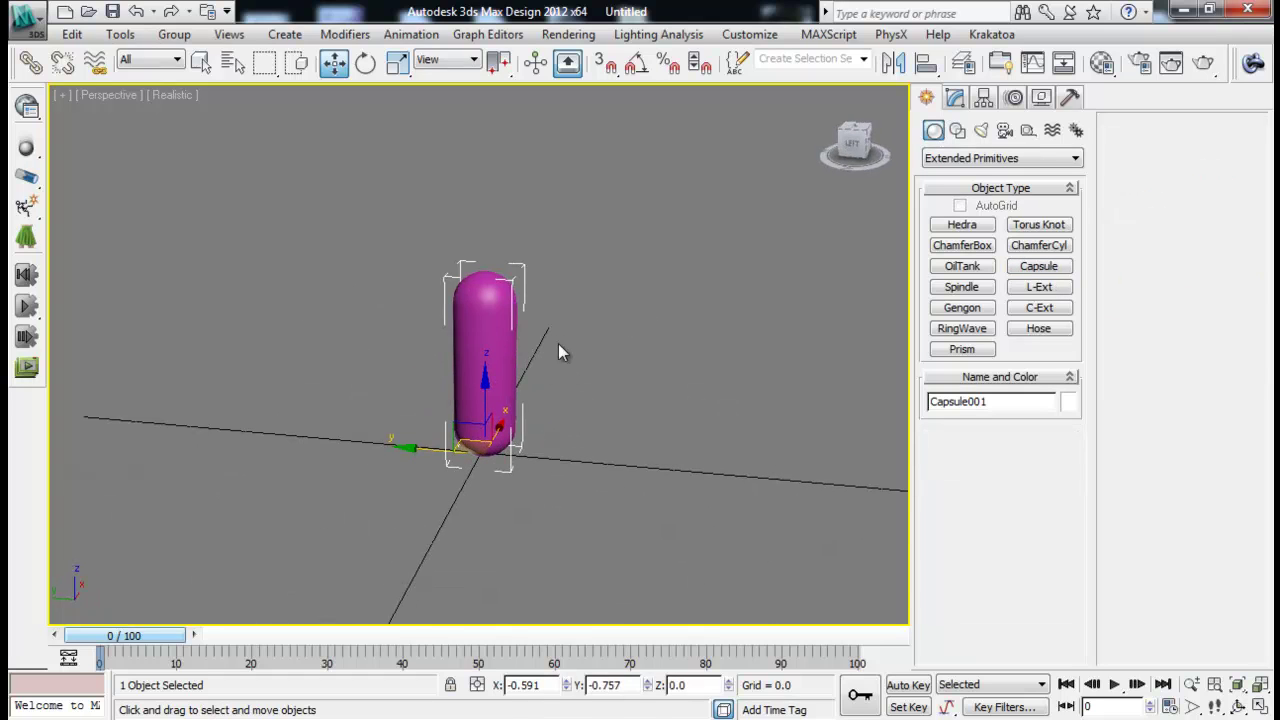
{"action": "key", "text": "j"}
{"action": "key", "text": "F4"}
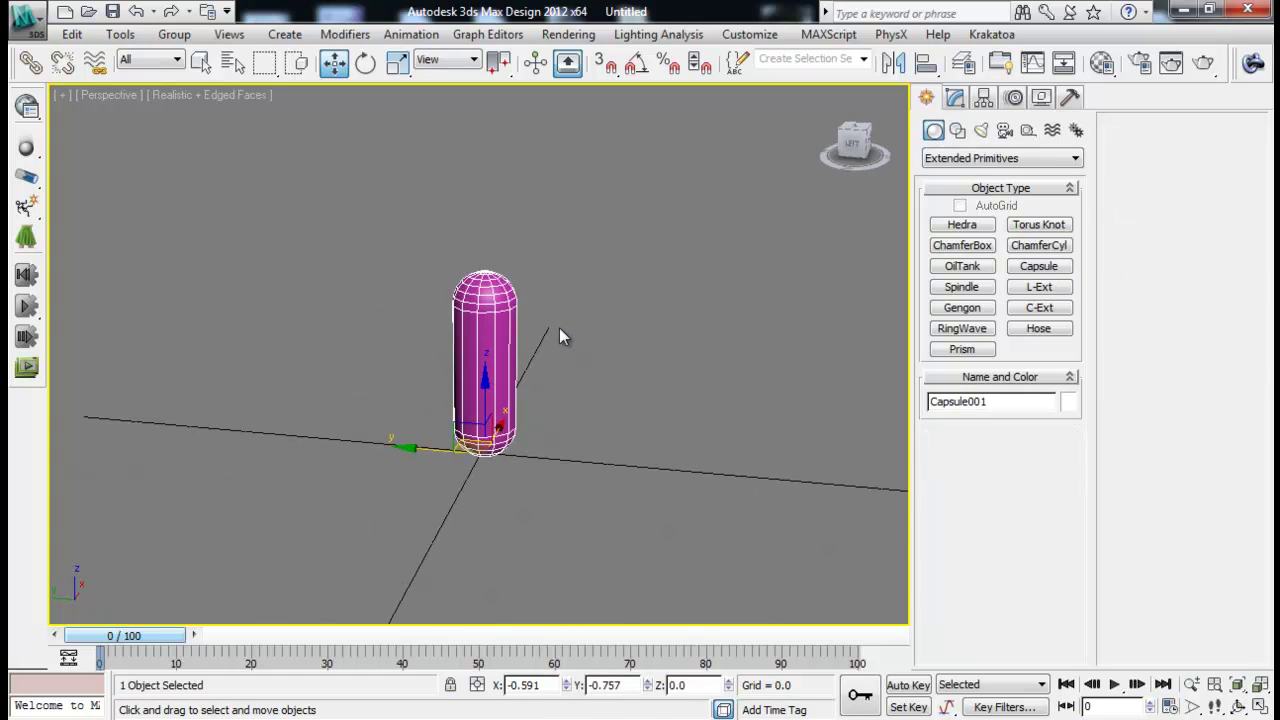
Scale the capsule down along the Z axis to about 83 percent
{"action": "scroll", "coordinate": [540, 366], "scroll_direction": "up", "scroll_amount": 5}
{"action": "middle_click_drag", "start_coordinate": [541, 397], "coordinate": [566, 334], "text": "alt"}
{"action": "key", "text": "r"}
{"action": "left_click_drag", "start_coordinate": [488, 523], "coordinate": [503, 521]}
{"action": "middle_click_drag", "start_coordinate": [503, 521], "coordinate": [566, 400], "text": "alt"}
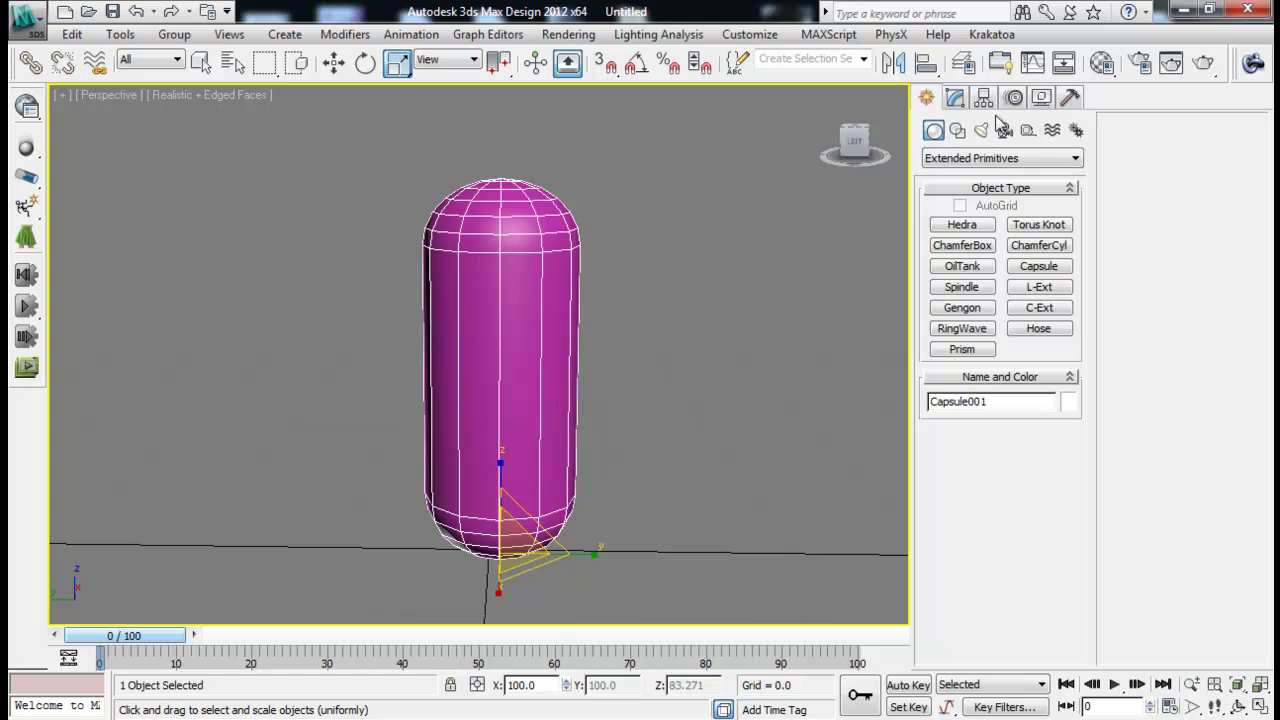
Convert the capsule to an Editable Poly
{"action": "right_click", "coordinate": [497, 298]}
{"action": "mouse_move", "coordinate": [600, 474]}
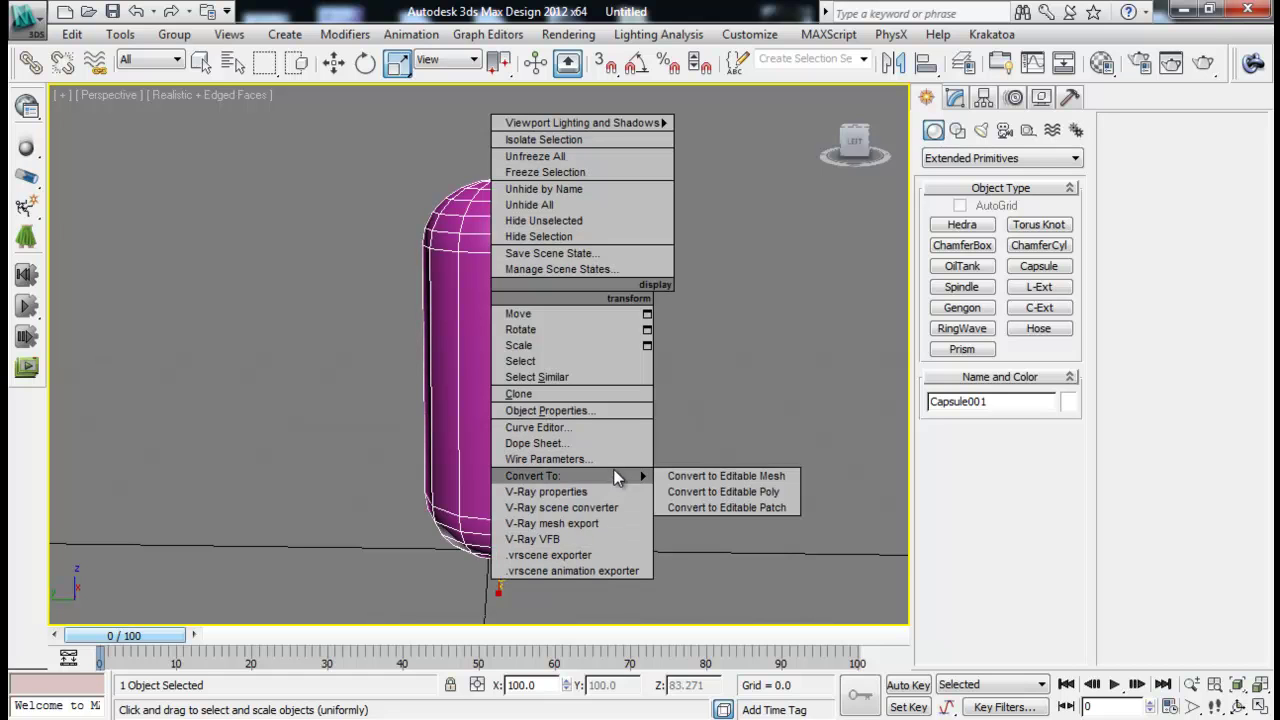
{"action": "left_click", "coordinate": [719, 490]}
Select the capsule's vertical side edges and connect them with 1 segment around the middle
{"action": "left_click", "coordinate": [975, 376]}
{"action": "left_click_drag", "start_coordinate": [643, 334], "coordinate": [204, 350]}
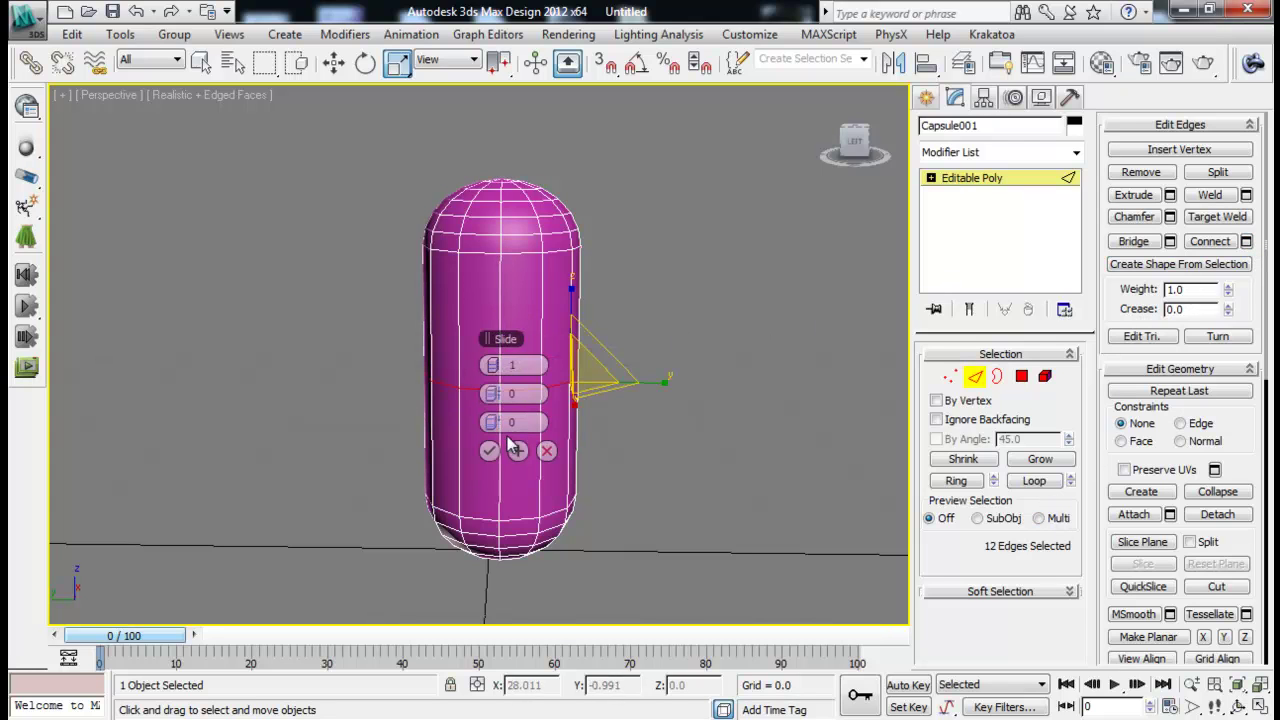
{"action": "left_click", "coordinate": [491, 453]}
{"action": "middle_click_drag", "start_coordinate": [491, 453], "coordinate": [617, 410], "text": "alt"}
Select all polygons of the capsule's upper half and detach them as the separate object Object001
{"action": "key", "text": "4"}
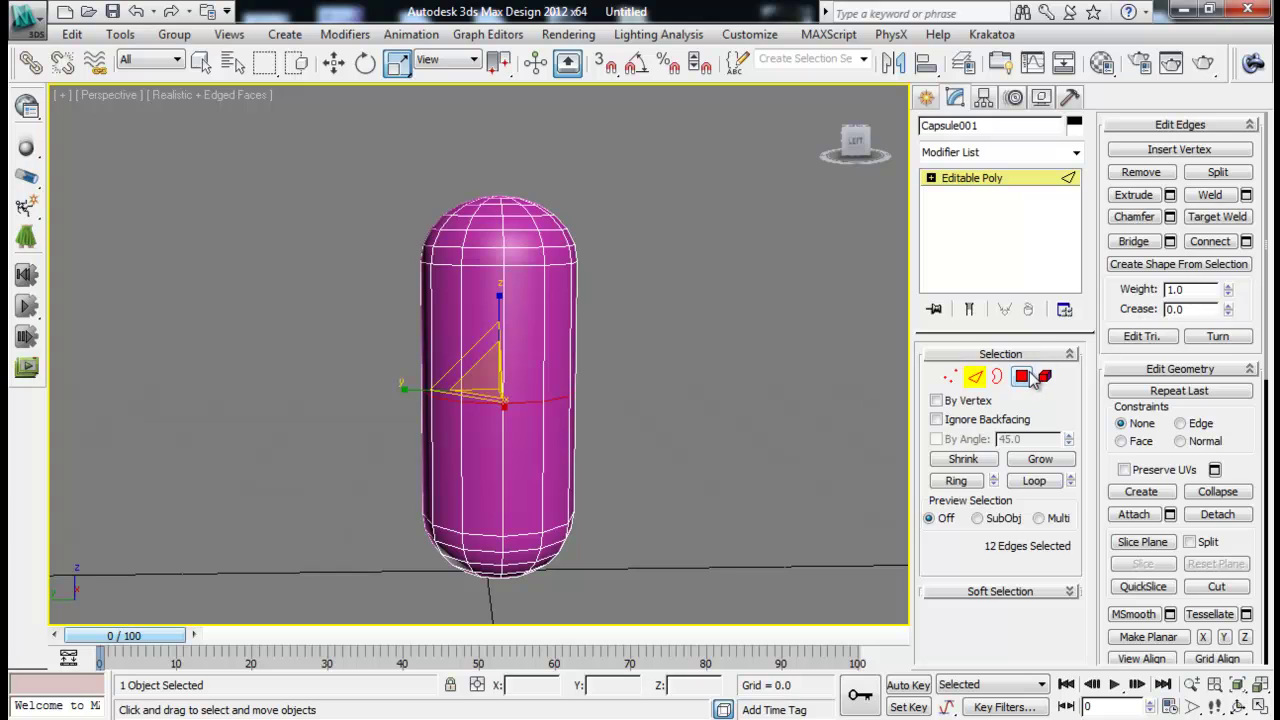
{"action": "left_click_drag", "start_coordinate": [621, 137], "coordinate": [308, 340]}
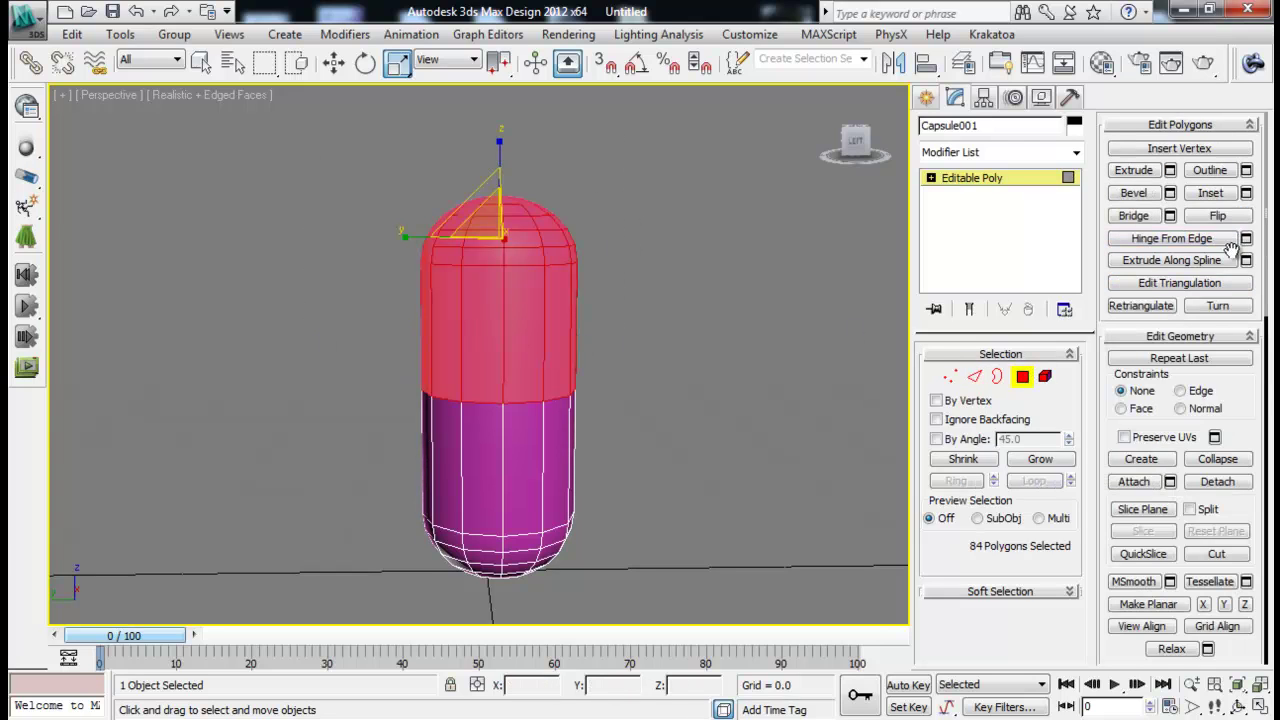
{"action": "left_click", "coordinate": [1217, 481]}
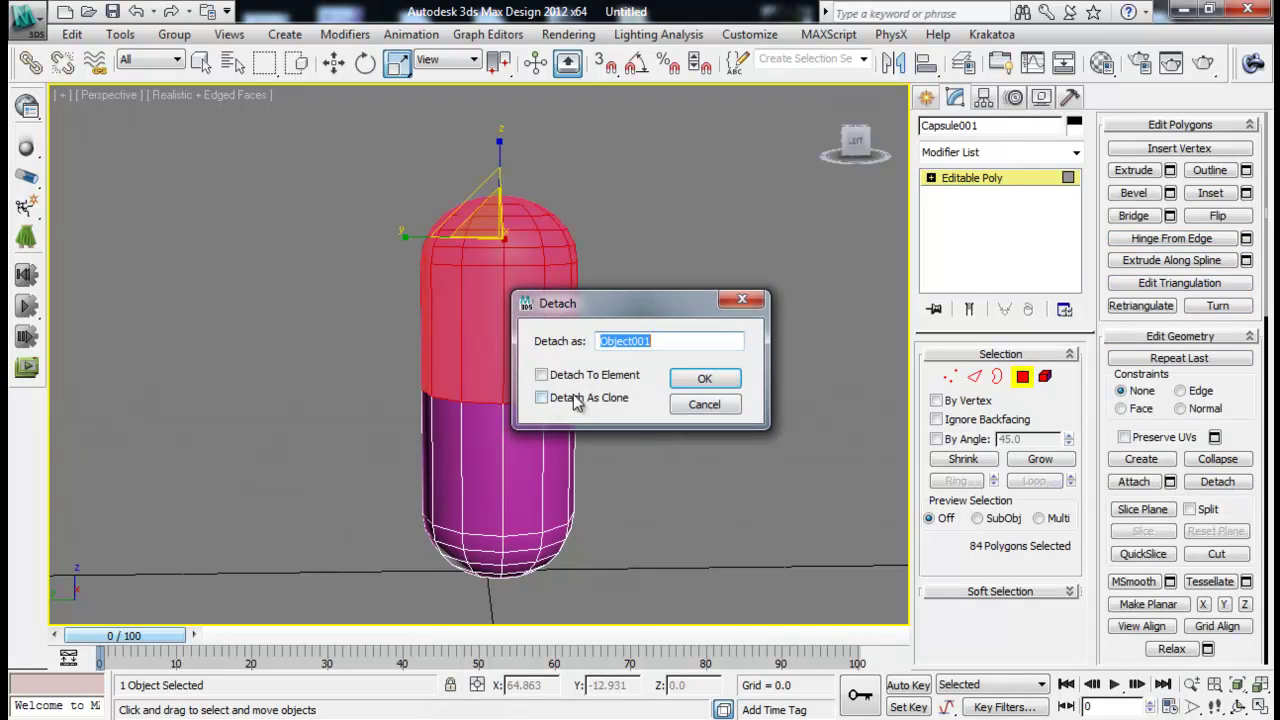
{"action": "left_click", "coordinate": [714, 381]}
{"action": "left_click", "coordinate": [1022, 376]}
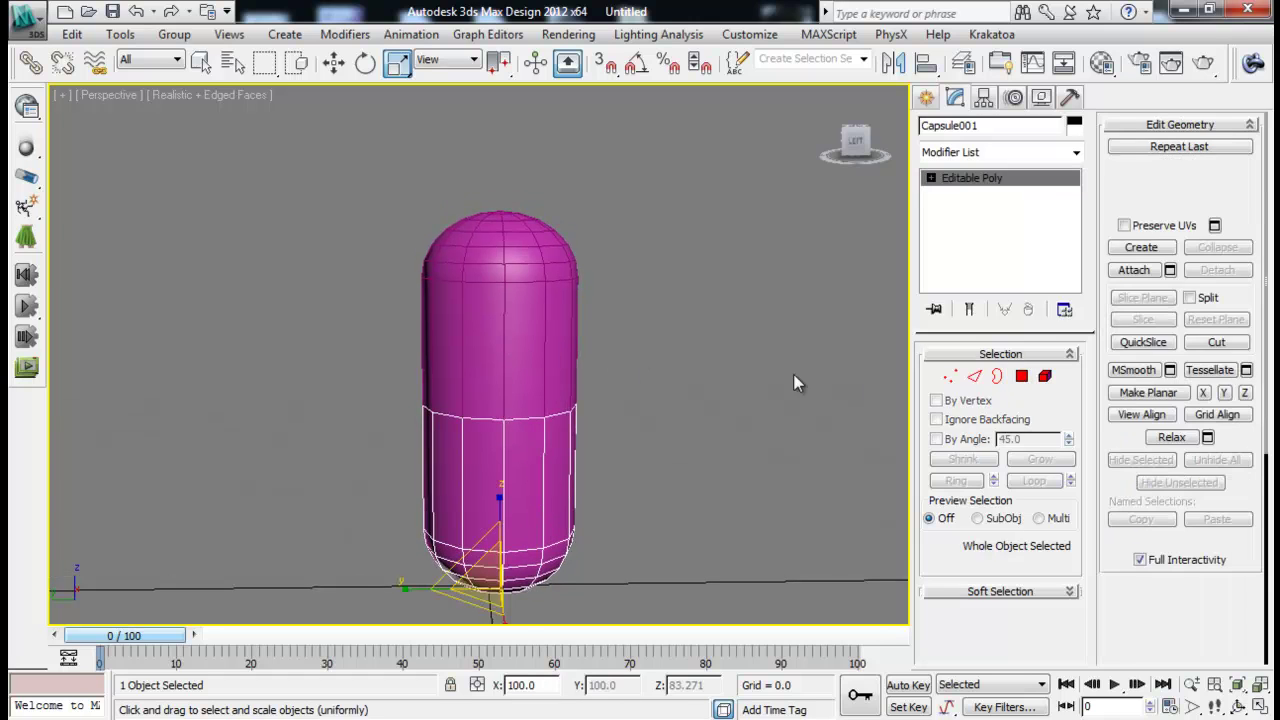
Apply a Shell modifier to the detached upper half and set its outer amount to 0.1
{"action": "left_click", "coordinate": [511, 345]}
{"action": "left_click", "coordinate": [1027, 159]}
{"action": "type", "text": "sh"}
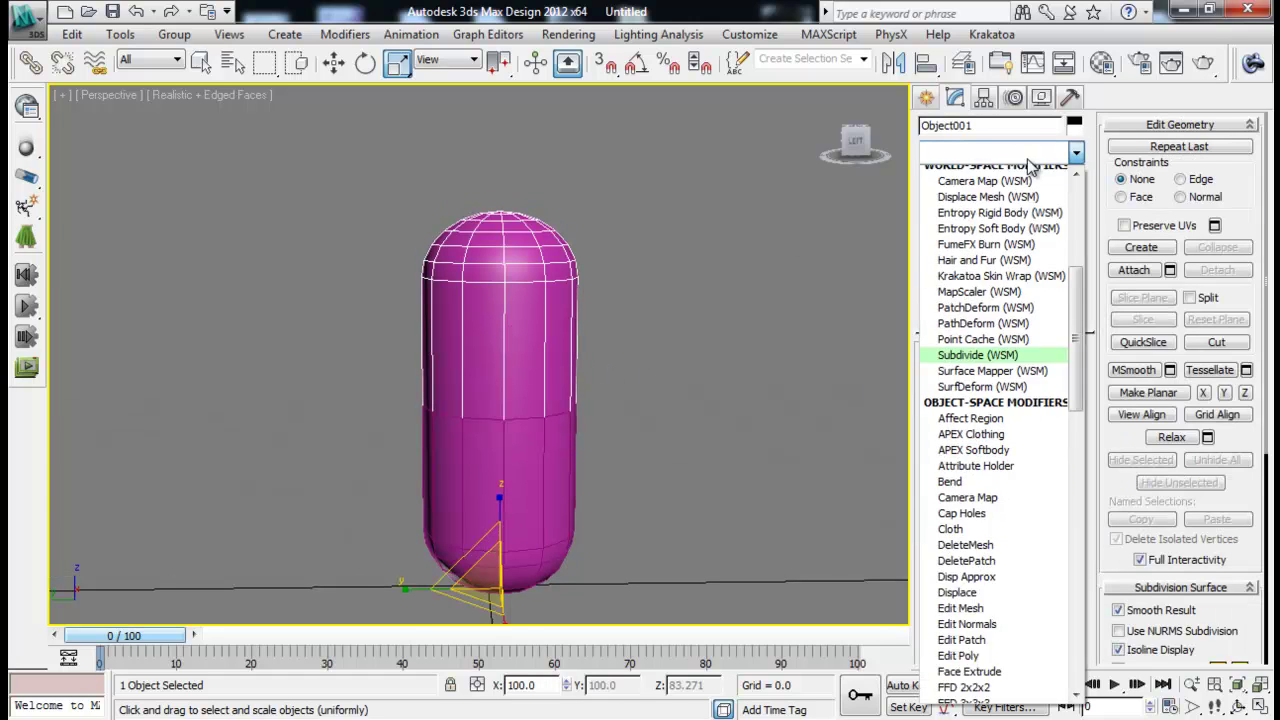
{"action": "key", "text": "Return"}
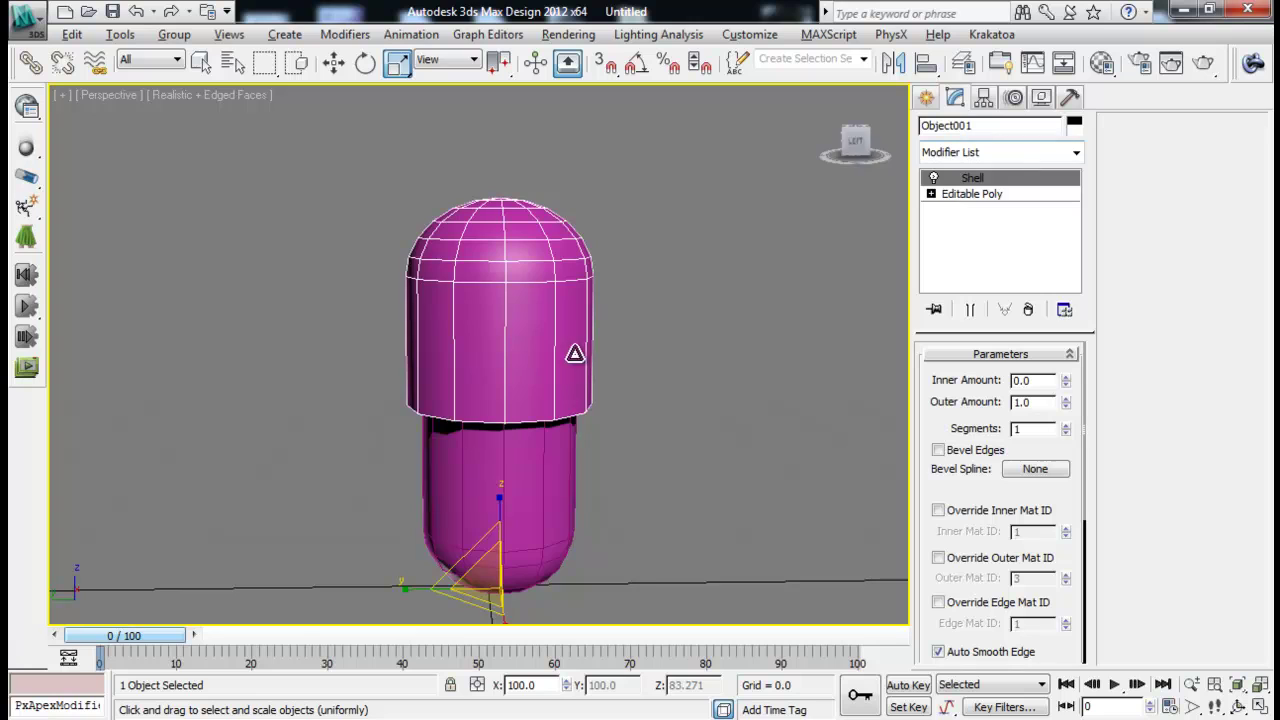
{"action": "middle_click_drag", "start_coordinate": [571, 351], "coordinate": [525, 322], "text": "alt"}
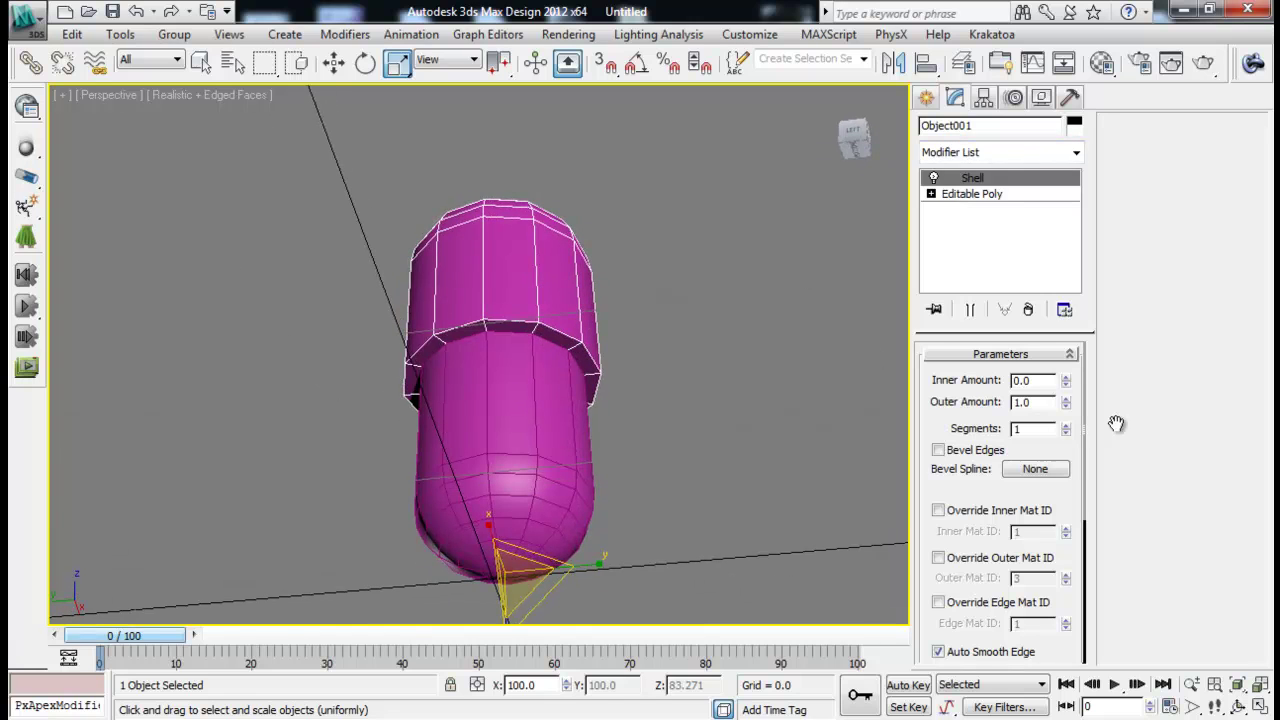
{"action": "left_click", "coordinate": [1003, 401]}
{"action": "type", "text": "0.1"}
{"action": "key", "text": "Return"}
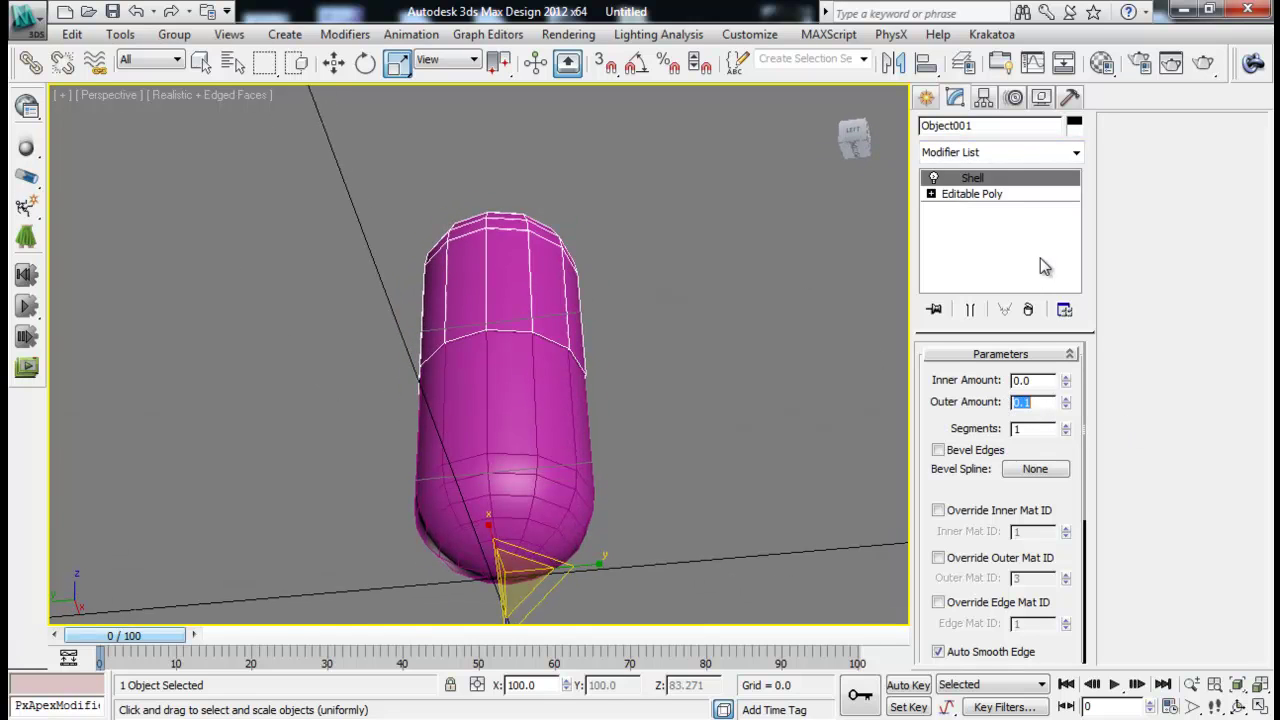
Convert the shelled upper half to an Editable Poly
{"action": "scroll", "coordinate": [514, 380], "scroll_direction": "up", "scroll_amount": 6}
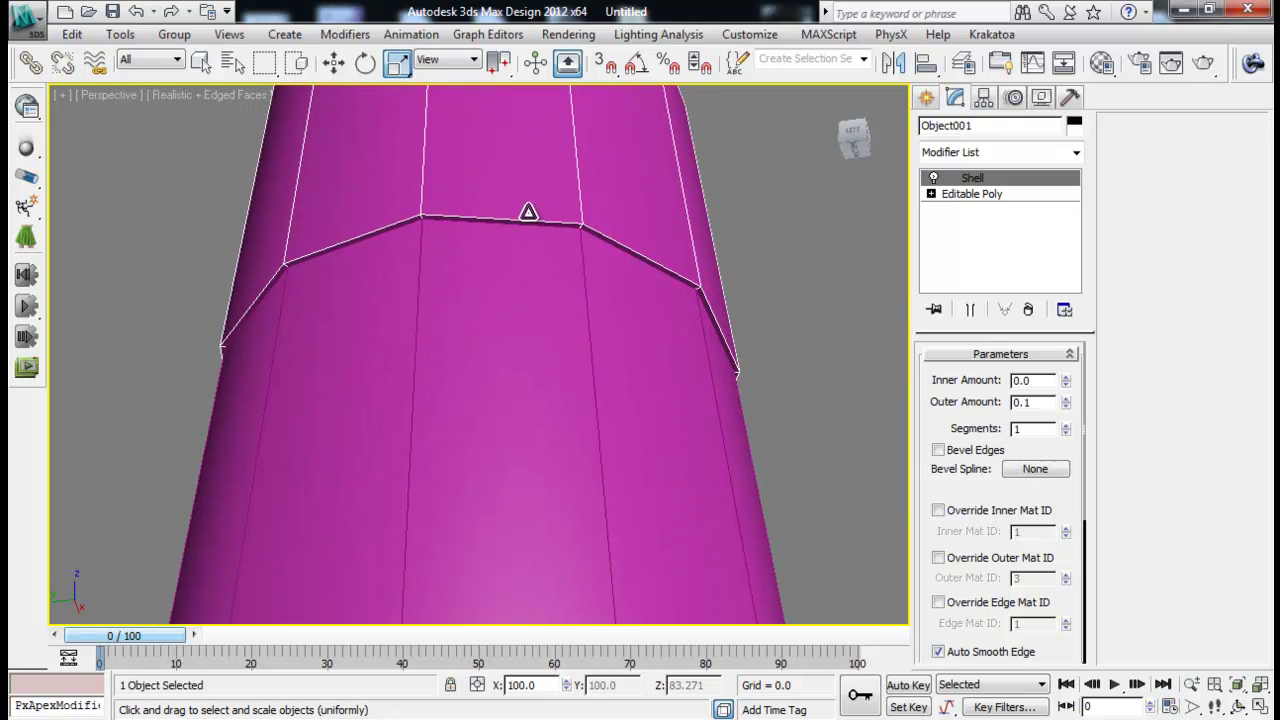
{"action": "scroll", "coordinate": [544, 214], "scroll_direction": "down", "scroll_amount": 6}
{"action": "middle_click_drag", "start_coordinate": [537, 220], "coordinate": [498, 167], "text": "alt"}
{"action": "left_click", "coordinate": [810, 378]}
{"action": "left_click", "coordinate": [566, 263]}
{"action": "right_click", "coordinate": [498, 167]}
{"action": "mouse_move", "coordinate": [615, 358]}
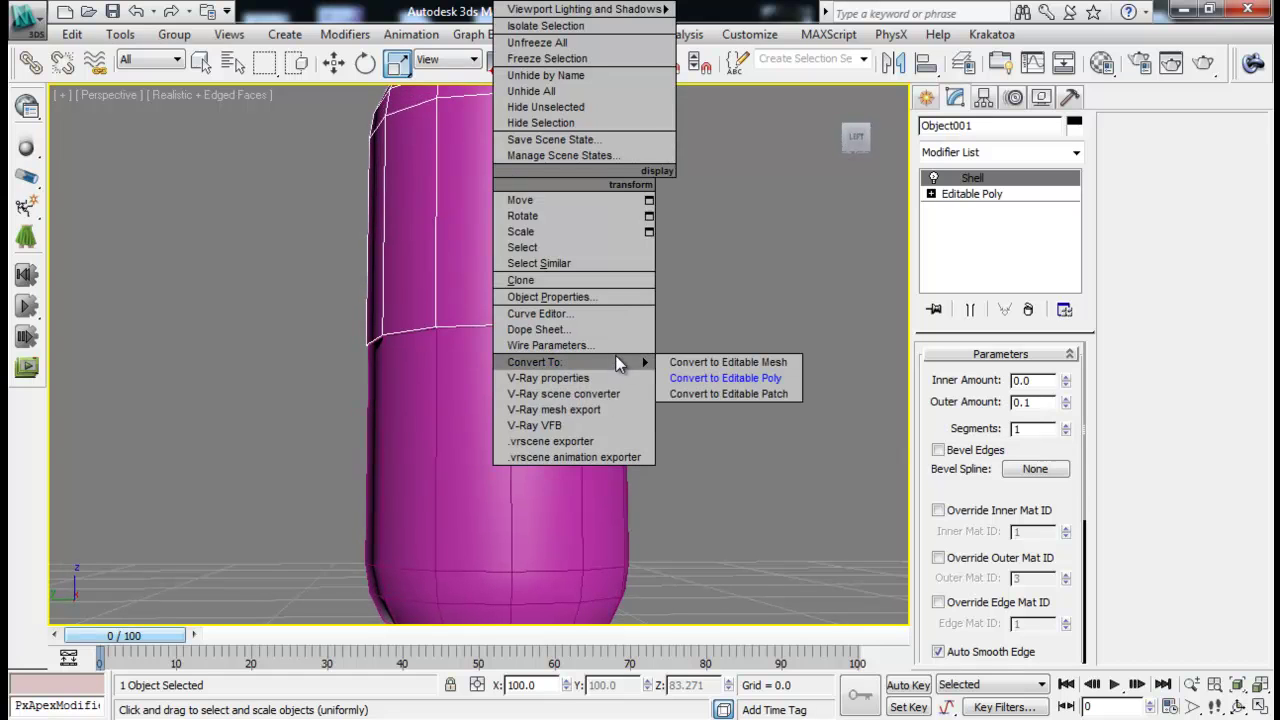
{"action": "left_click", "coordinate": [700, 380]}
Move the bottom ring of vertices on the upper half down along Z by about 0.27
{"action": "left_click", "coordinate": [951, 377]}
{"action": "left_click_drag", "start_coordinate": [706, 292], "coordinate": [399, 338]}
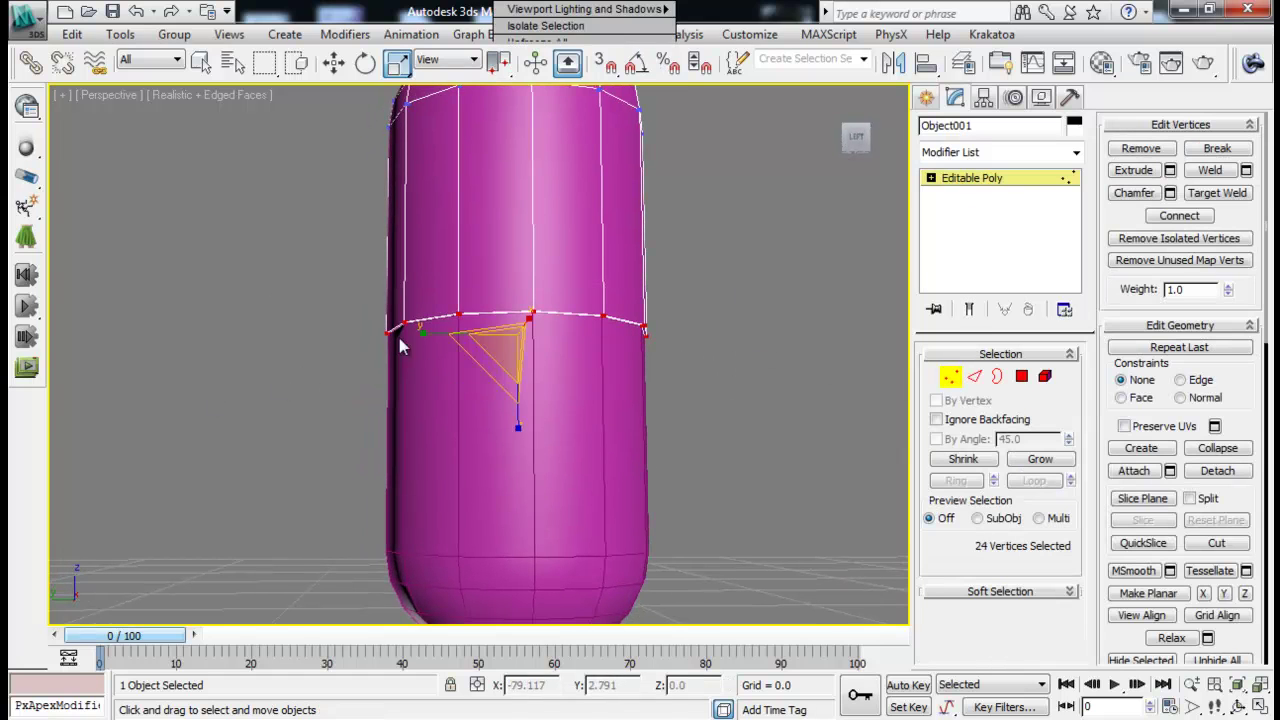
{"action": "key", "text": "w"}
{"action": "left_click_drag", "start_coordinate": [519, 266], "coordinate": [516, 272]}
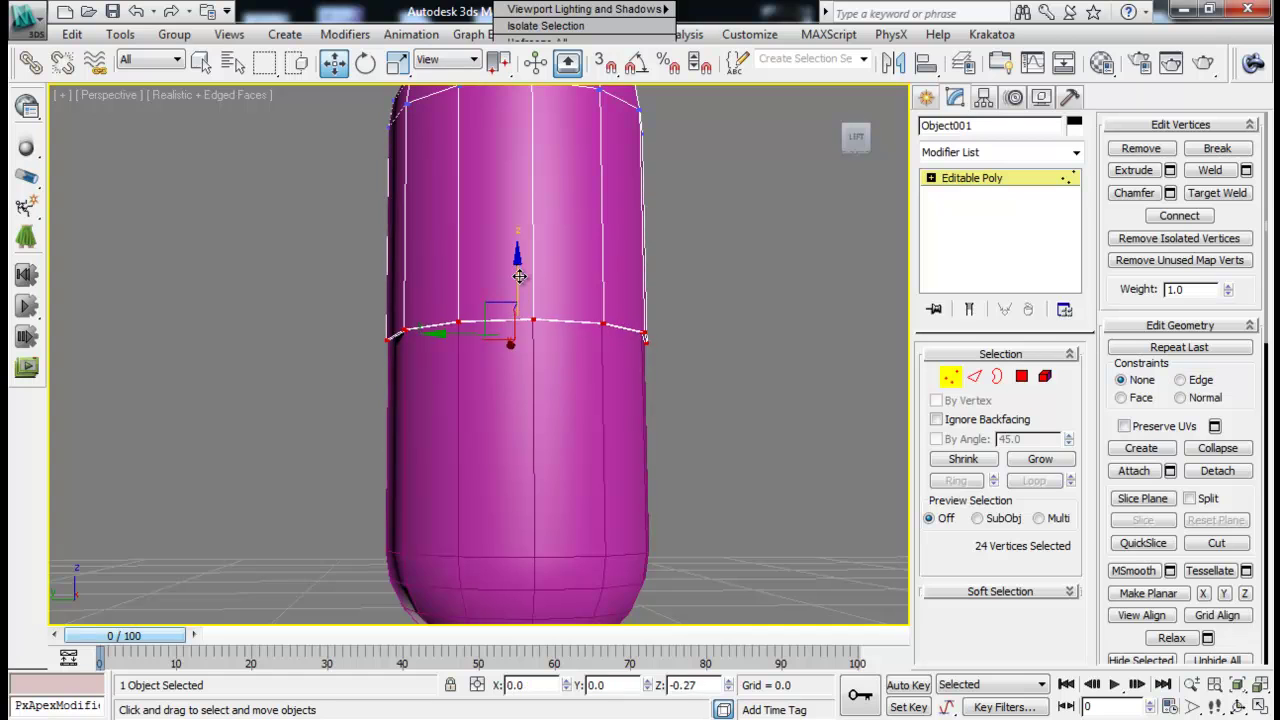
{"action": "left_click", "coordinate": [669, 323]}
{"action": "scroll", "coordinate": [657, 357], "scroll_direction": "down", "scroll_amount": 5}
{"action": "middle_click_drag", "start_coordinate": [657, 357], "coordinate": [531, 380], "text": "alt"}
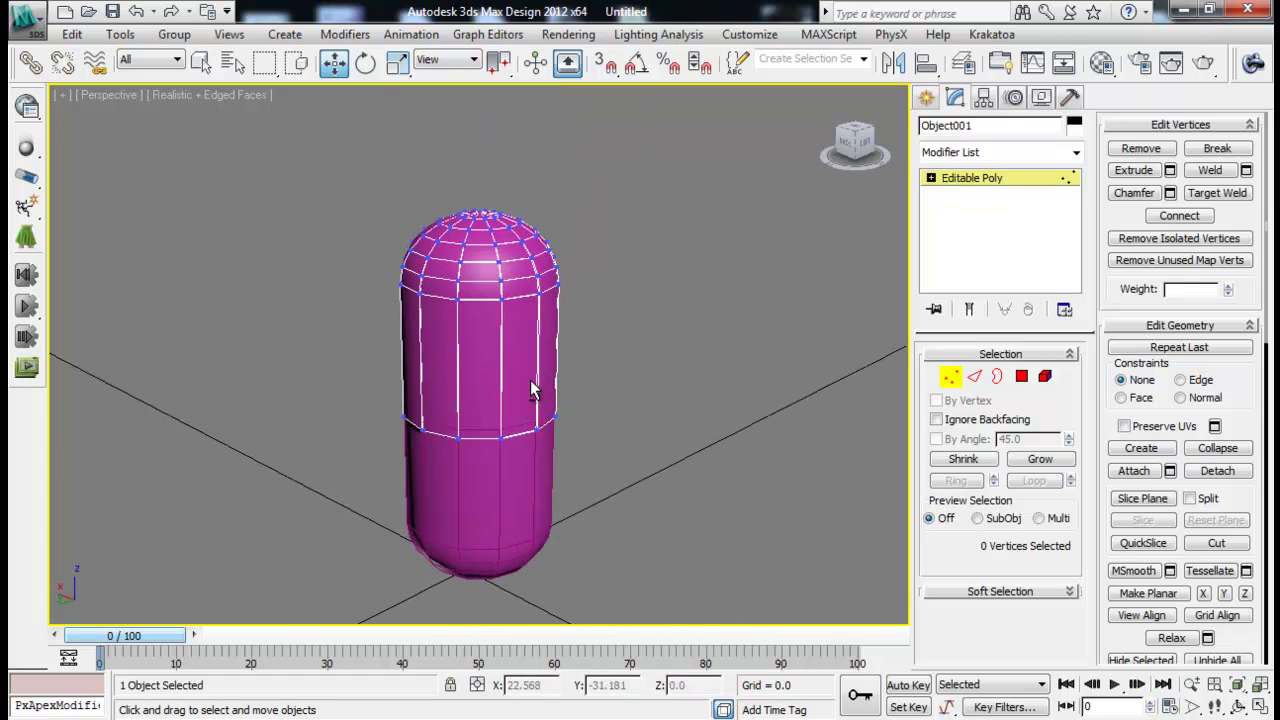
{"action": "left_click", "coordinate": [951, 377]}
{"action": "left_click", "coordinate": [699, 405]}
Collapse both capsule halves into a single mesh object, then deselect it
{"action": "middle_click_drag", "start_coordinate": [699, 405], "coordinate": [595, 554], "text": "alt"}
{"action": "left_click_drag", "start_coordinate": [595, 555], "coordinate": [120, 212]}
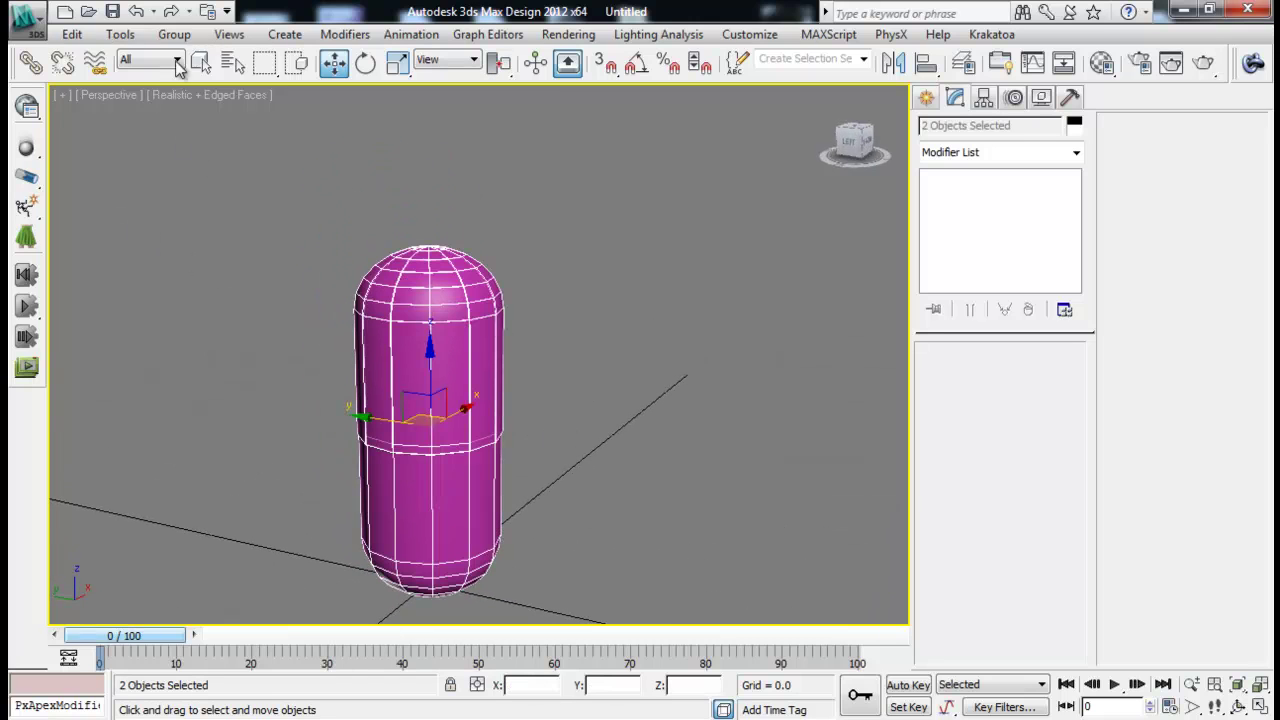
{"action": "left_click", "coordinate": [1070, 98]}
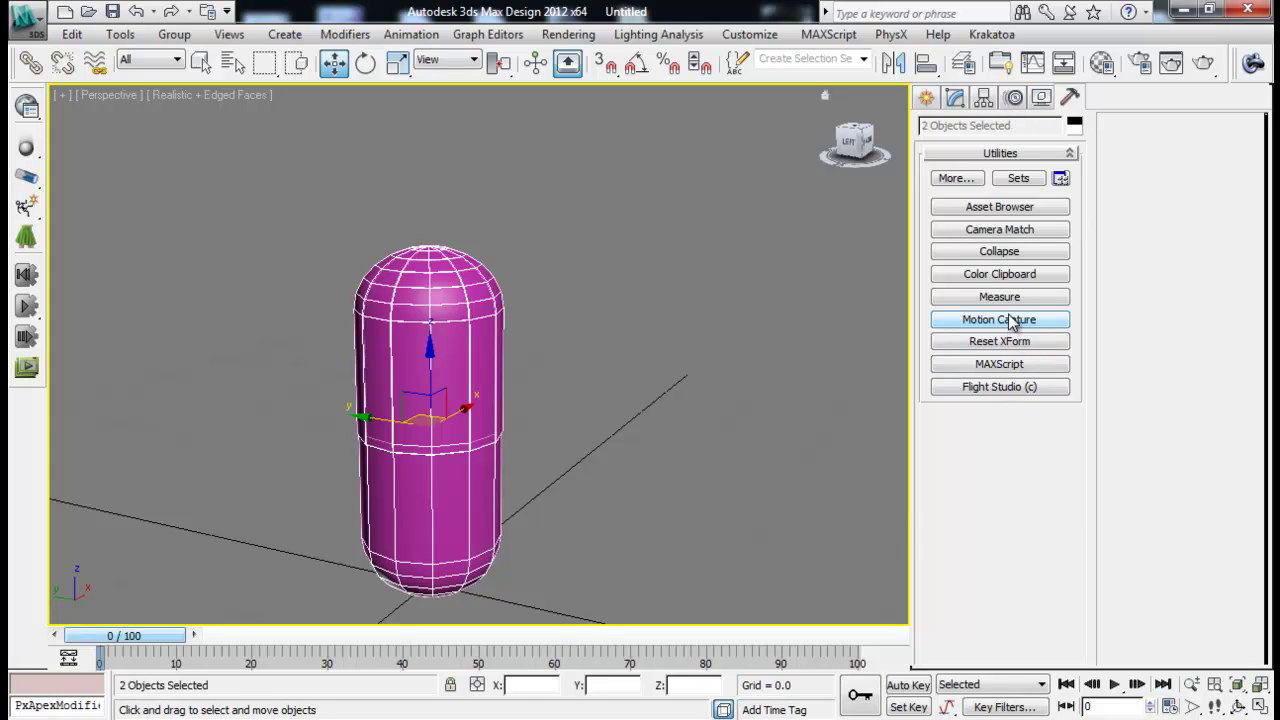
{"action": "left_click", "coordinate": [1000, 252]}
{"action": "left_click", "coordinate": [1180, 189]}
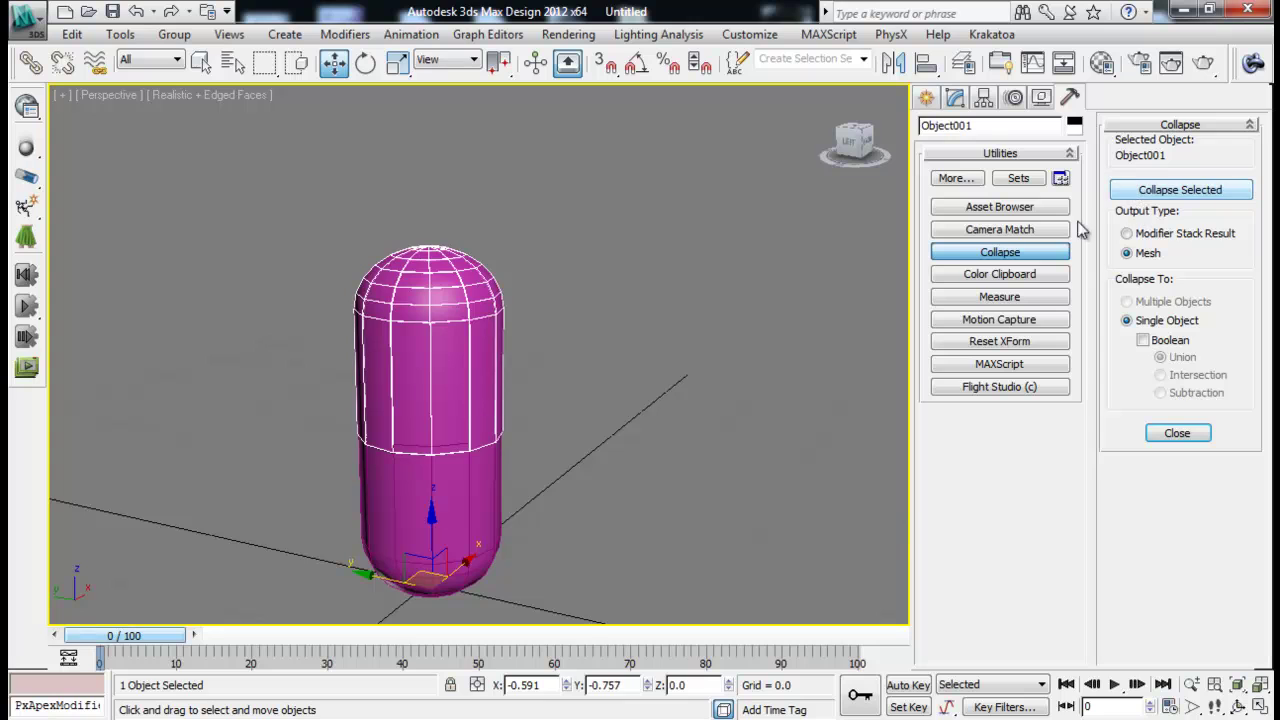
{"action": "left_click", "coordinate": [541, 440]}
{"action": "left_click", "coordinate": [454, 473]}
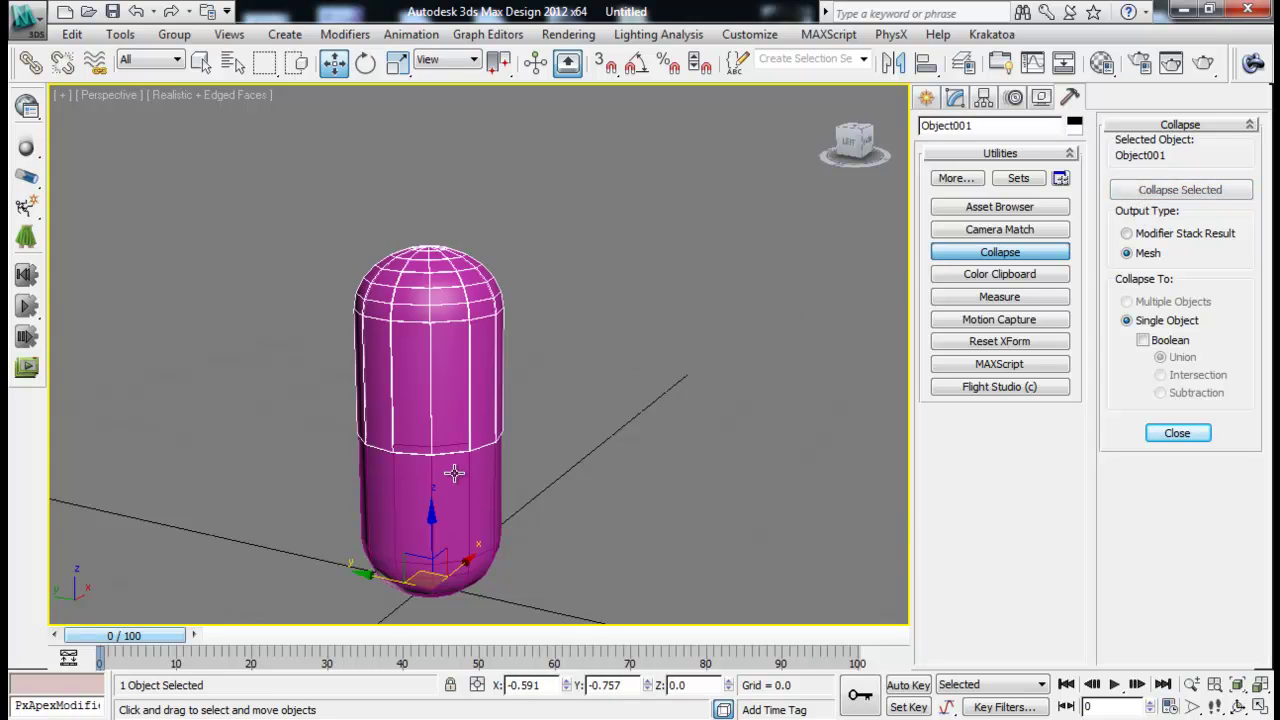
{"action": "left_click", "coordinate": [471, 371], "text": "ctrl"}
{"action": "left_click", "coordinate": [1135, 190]}
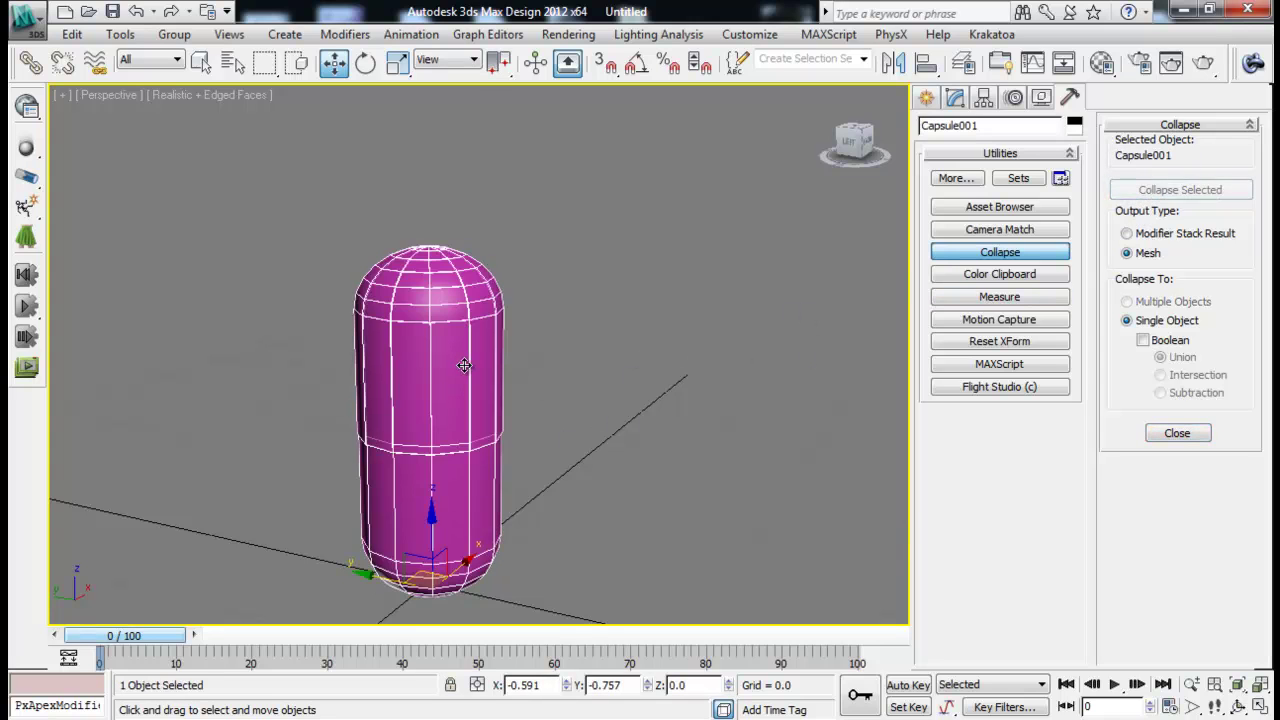
{"action": "left_click", "coordinate": [784, 415]}
{"action": "left_click", "coordinate": [926, 97]}
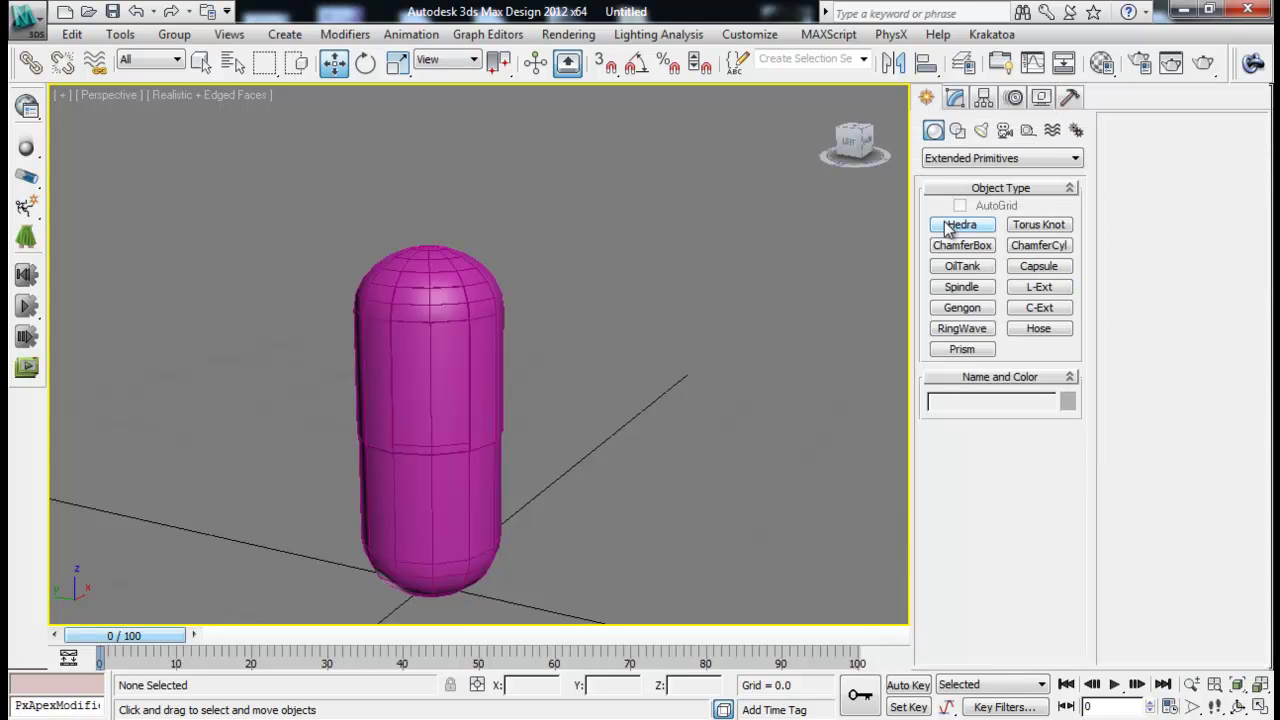
Open the Material Editor and change the first sample material to VRayMtl
{"action": "left_click", "coordinate": [1101, 62]}
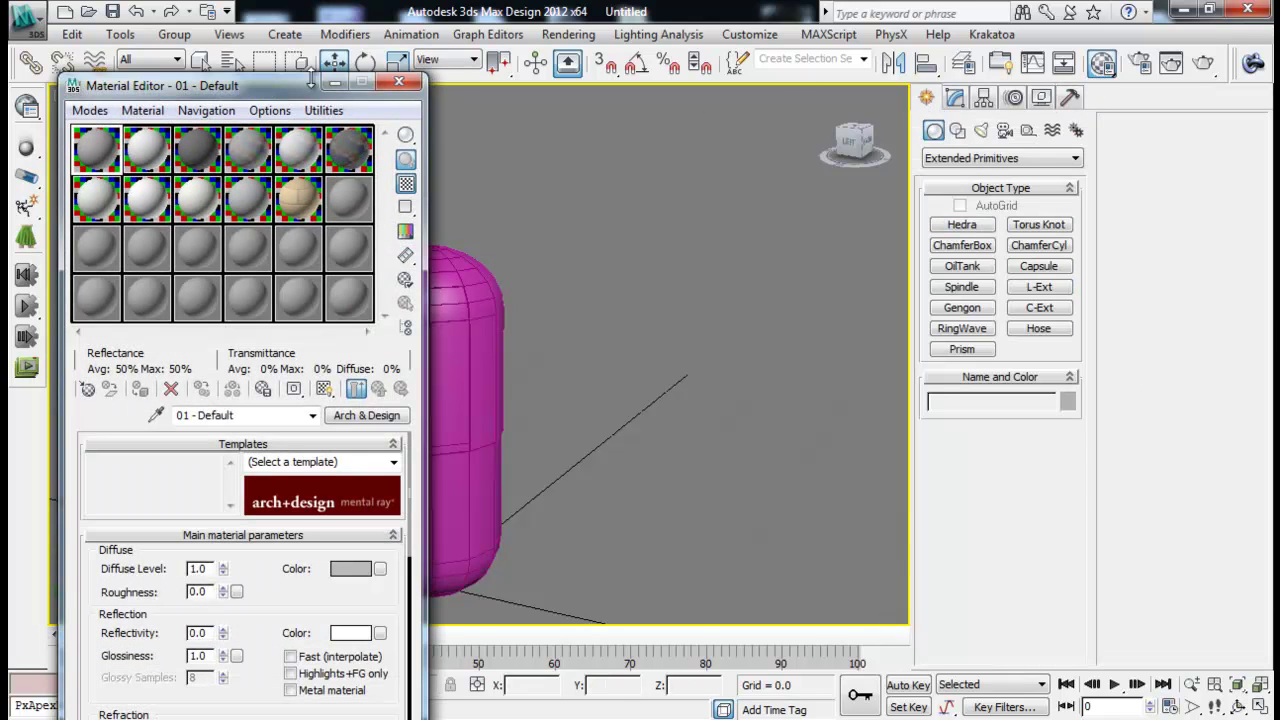
{"action": "left_click_drag", "start_coordinate": [291, 93], "coordinate": [965, 74]}
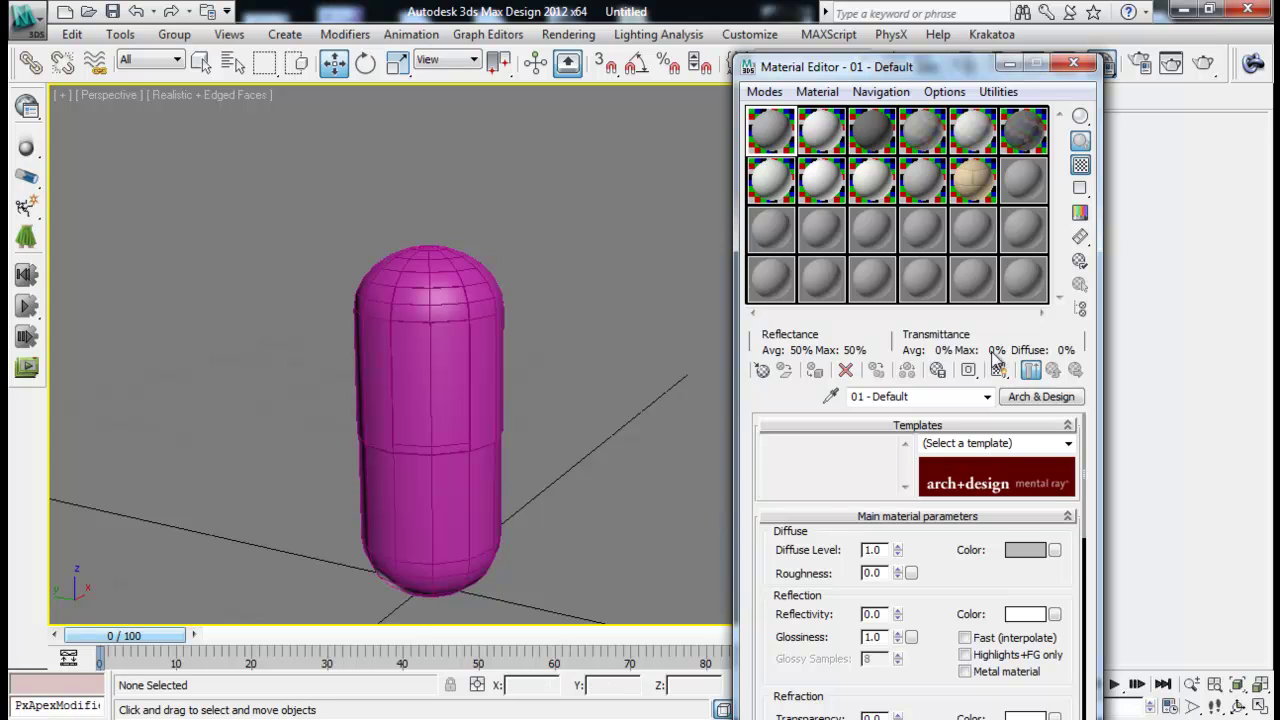
{"action": "left_click", "coordinate": [1031, 398]}
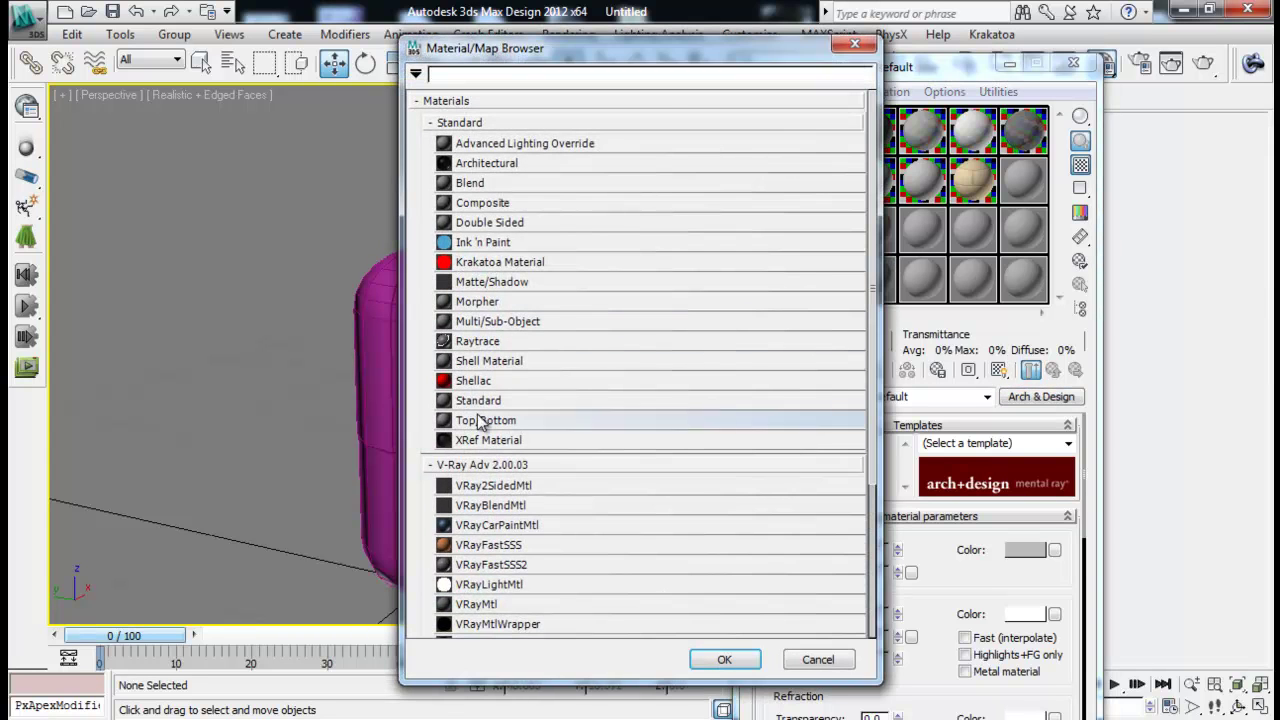
{"action": "double_click", "coordinate": [485, 604]}
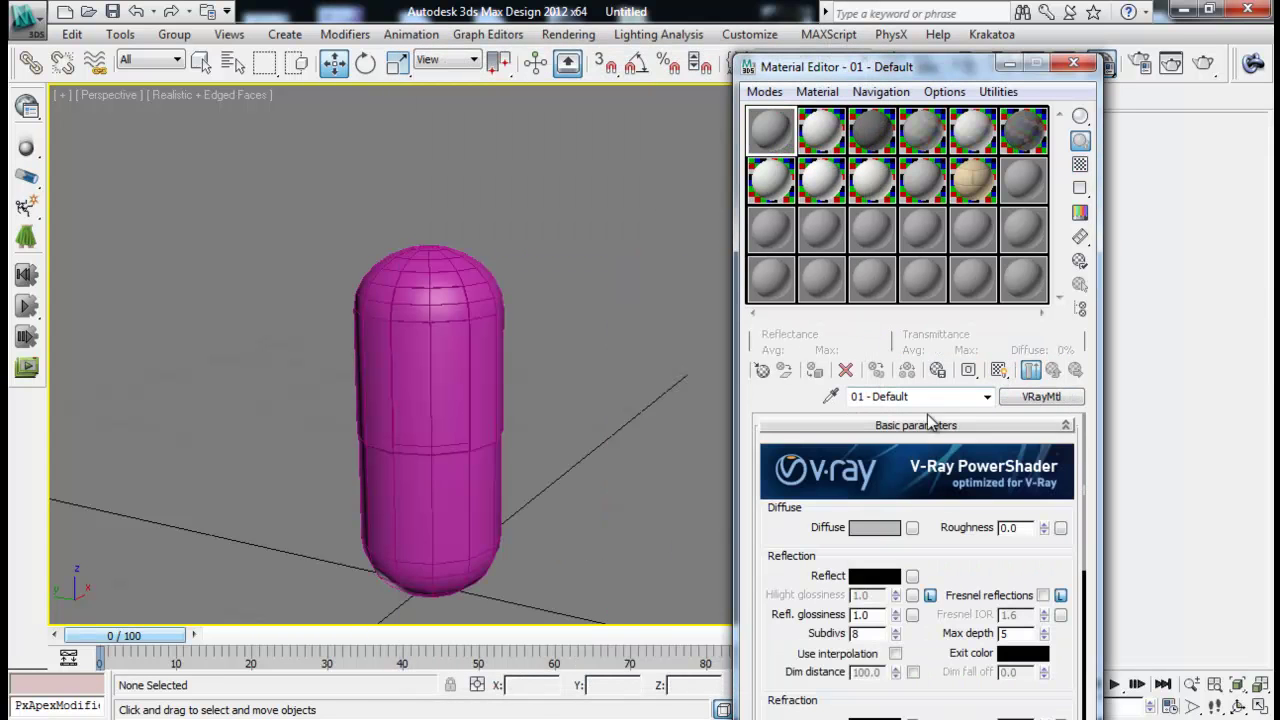
Copy the VRayMtl material to the second sample slot and rename the first material Red
{"action": "left_click_drag", "start_coordinate": [784, 141], "coordinate": [820, 131]}
{"action": "left_click", "coordinate": [764, 141]}
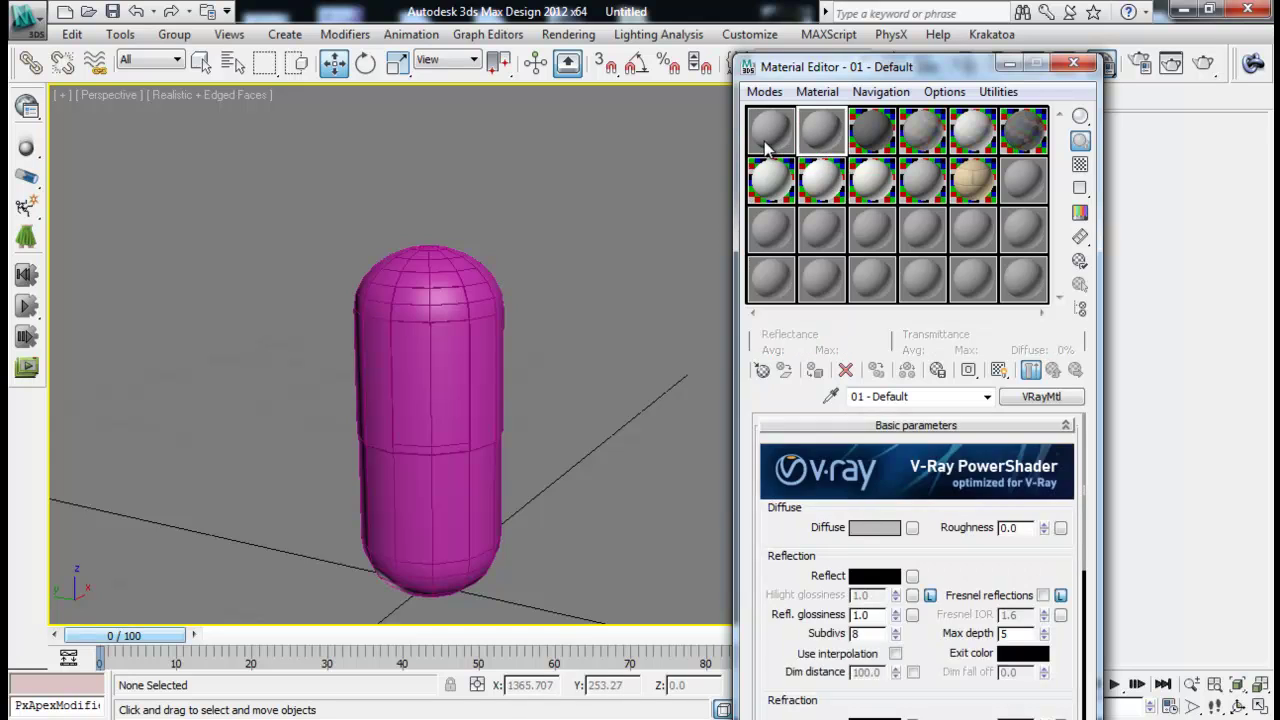
{"action": "left_click", "coordinate": [908, 397]}
{"action": "type", "text": "Red"}
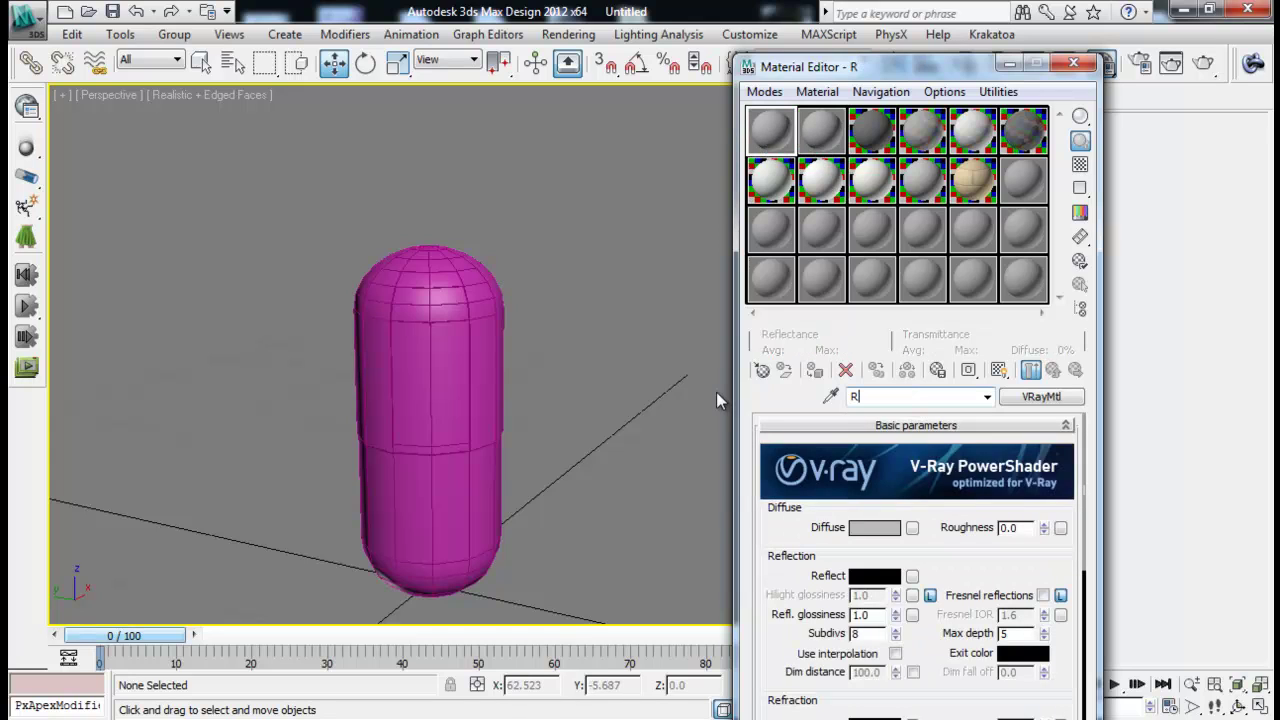
Rename the second material White and set the Red material's diffuse color to pure red (255, 0, 0)
{"action": "left_click", "coordinate": [818, 141]}
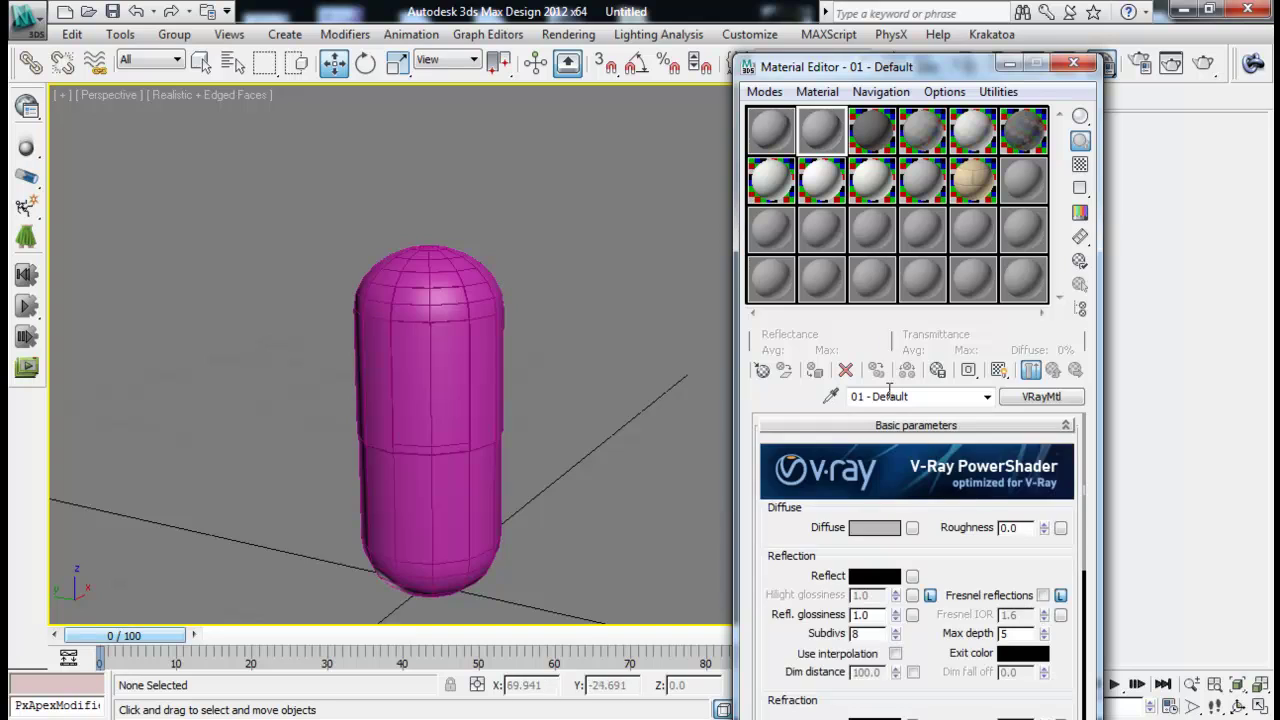
{"action": "type", "text": "White"}
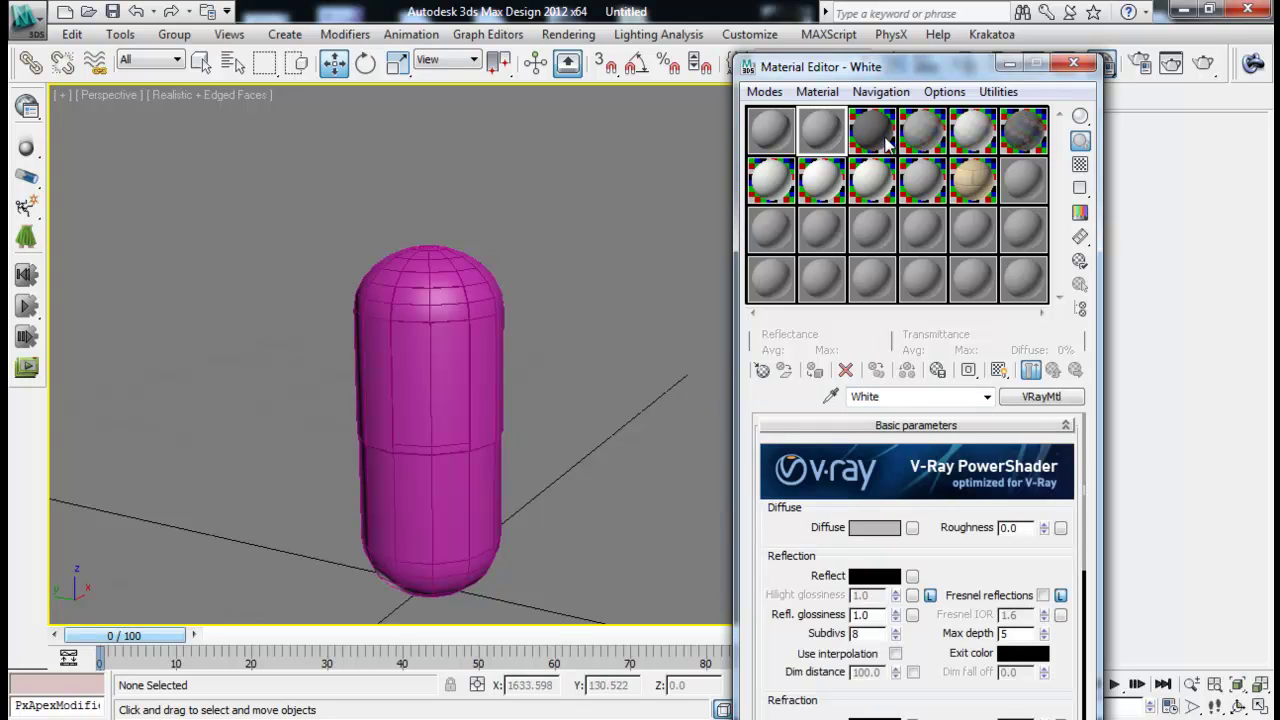
{"action": "left_click", "coordinate": [784, 140]}
{"action": "left_click", "coordinate": [880, 530]}
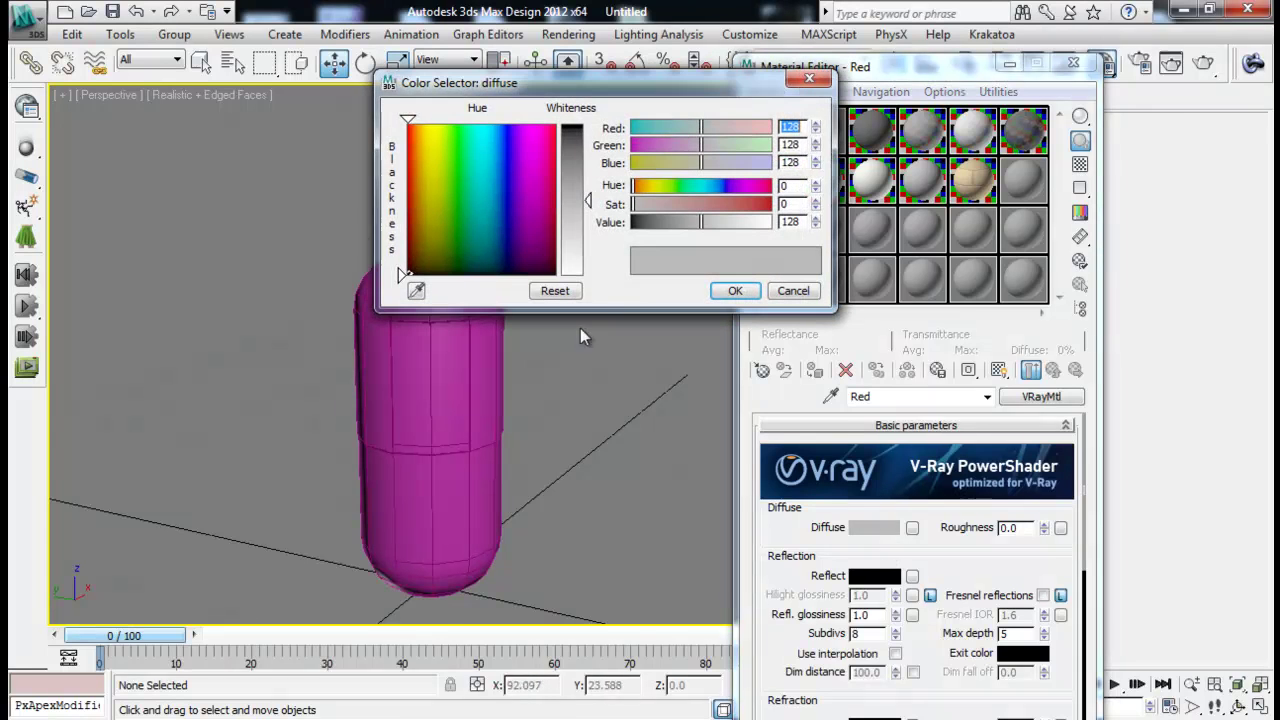
{"action": "left_click", "coordinate": [404, 124]}
{"action": "left_click_drag", "start_coordinate": [566, 170], "coordinate": [570, 124]}
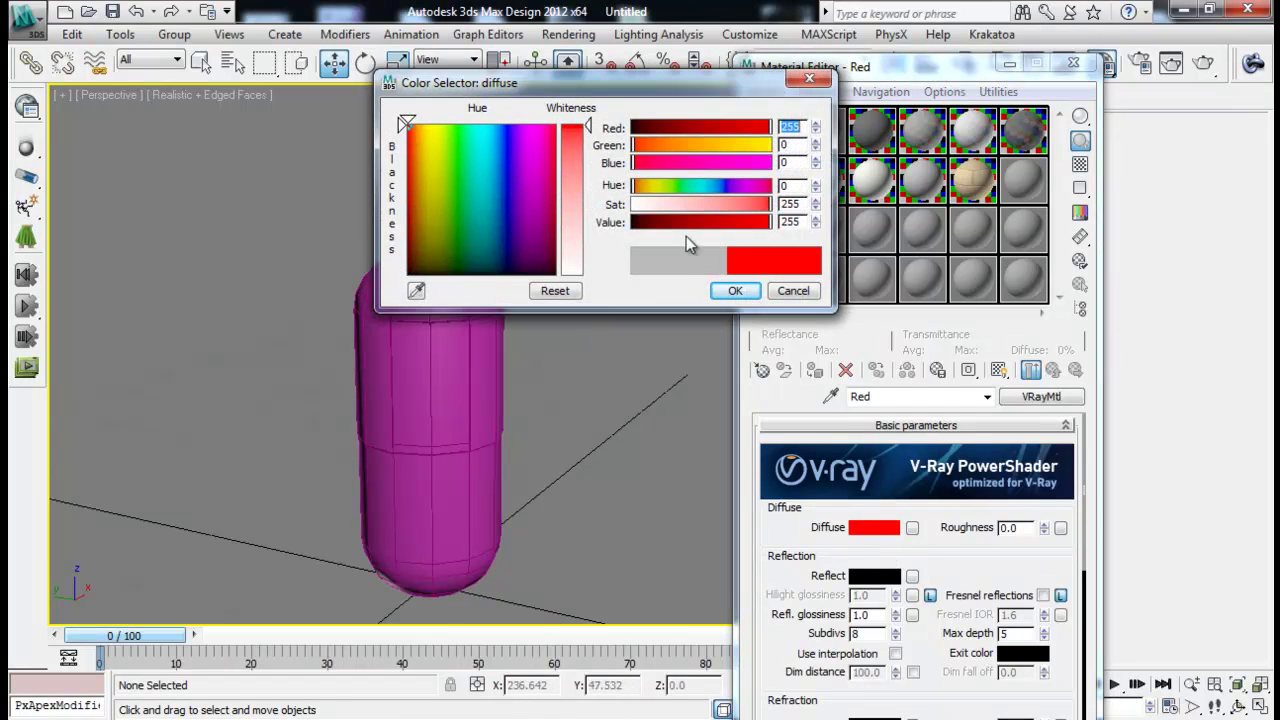
{"action": "left_click", "coordinate": [732, 291]}
Set the Red material's reflection color to gray value 106, with reflection glossiness 0.8 and 12 subdivs
{"action": "scroll", "coordinate": [874, 560], "scroll_direction": "down", "scroll_amount": 1}
{"action": "left_click", "coordinate": [874, 535]}
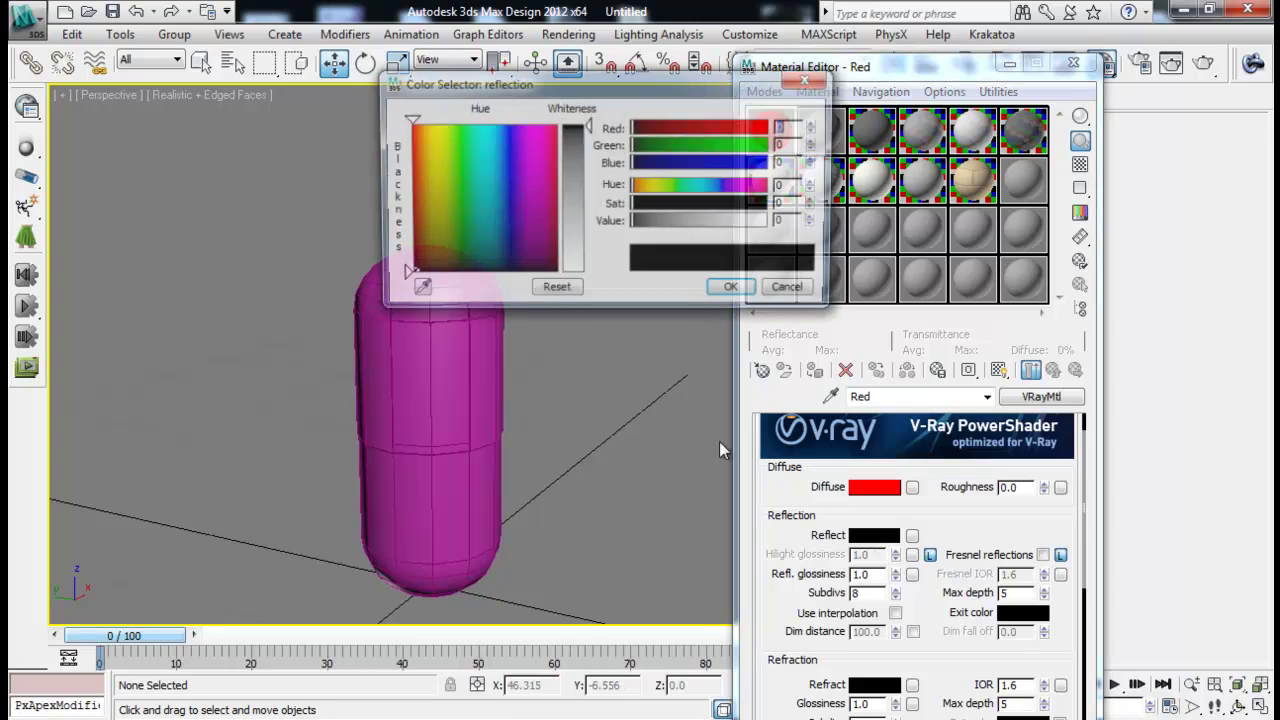
{"action": "left_click", "coordinate": [567, 186]}
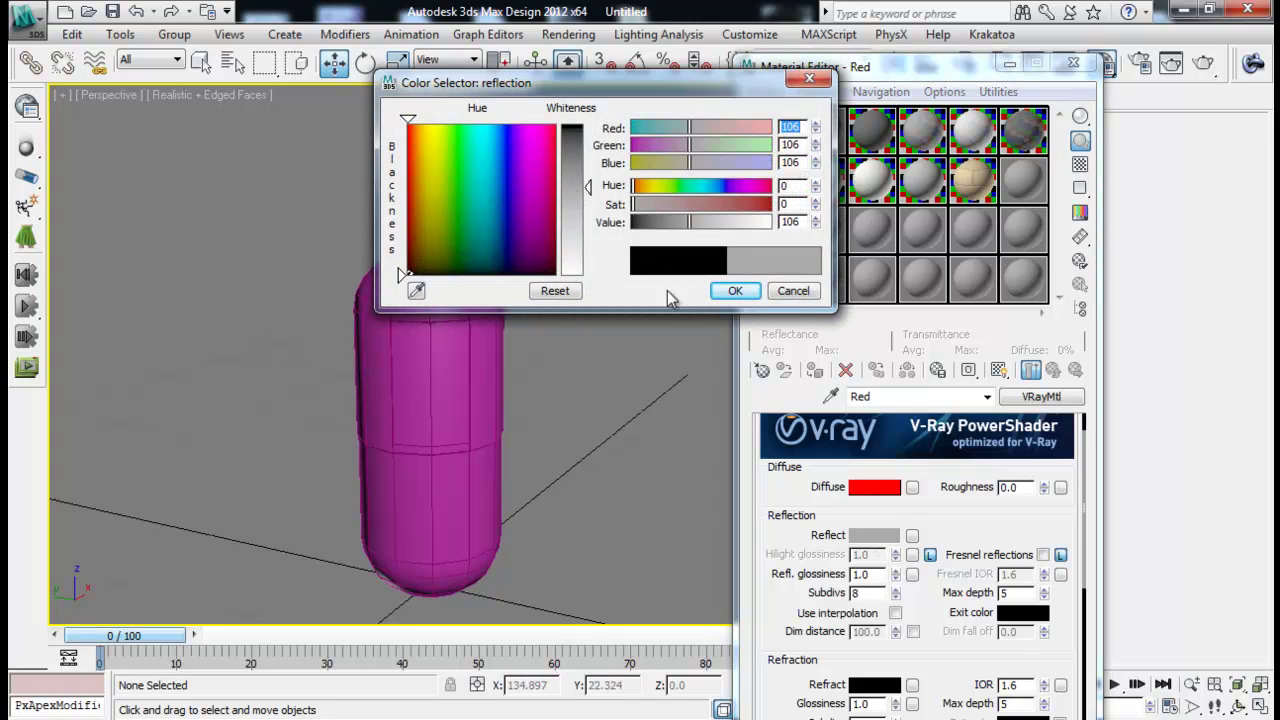
{"action": "left_click", "coordinate": [759, 290]}
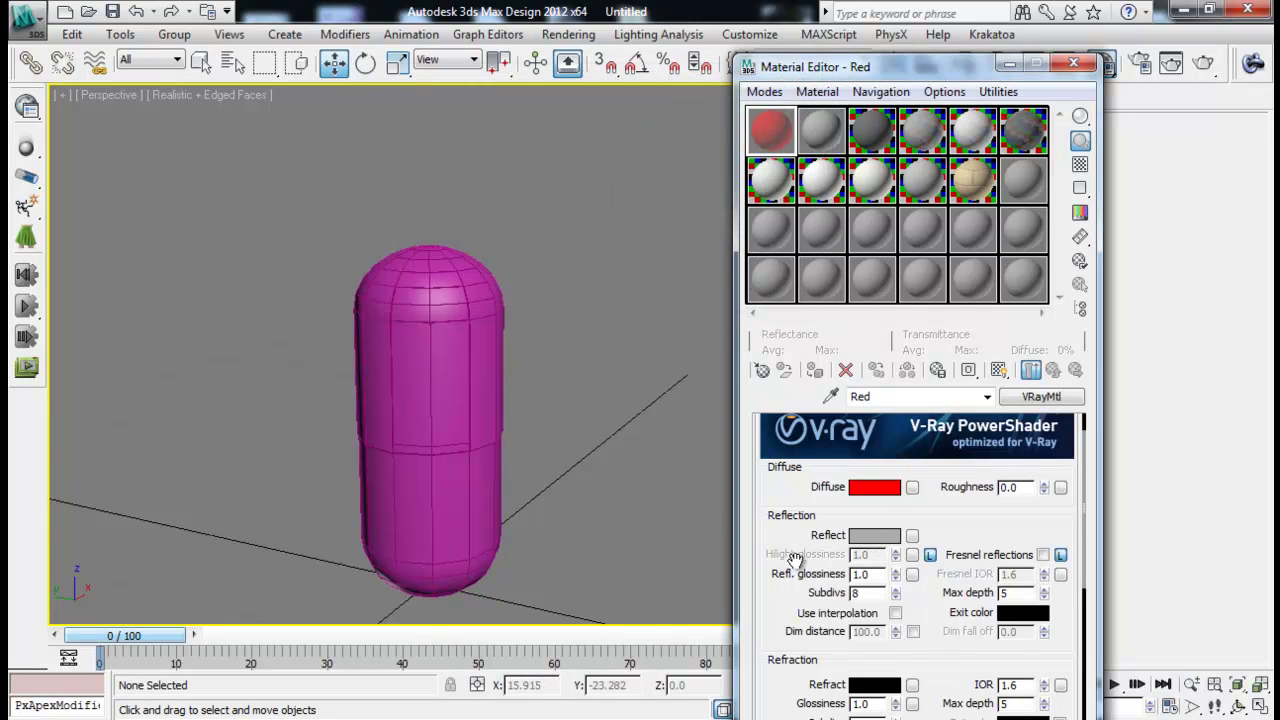
{"action": "scroll", "coordinate": [791, 558], "scroll_direction": "down", "scroll_amount": 1}
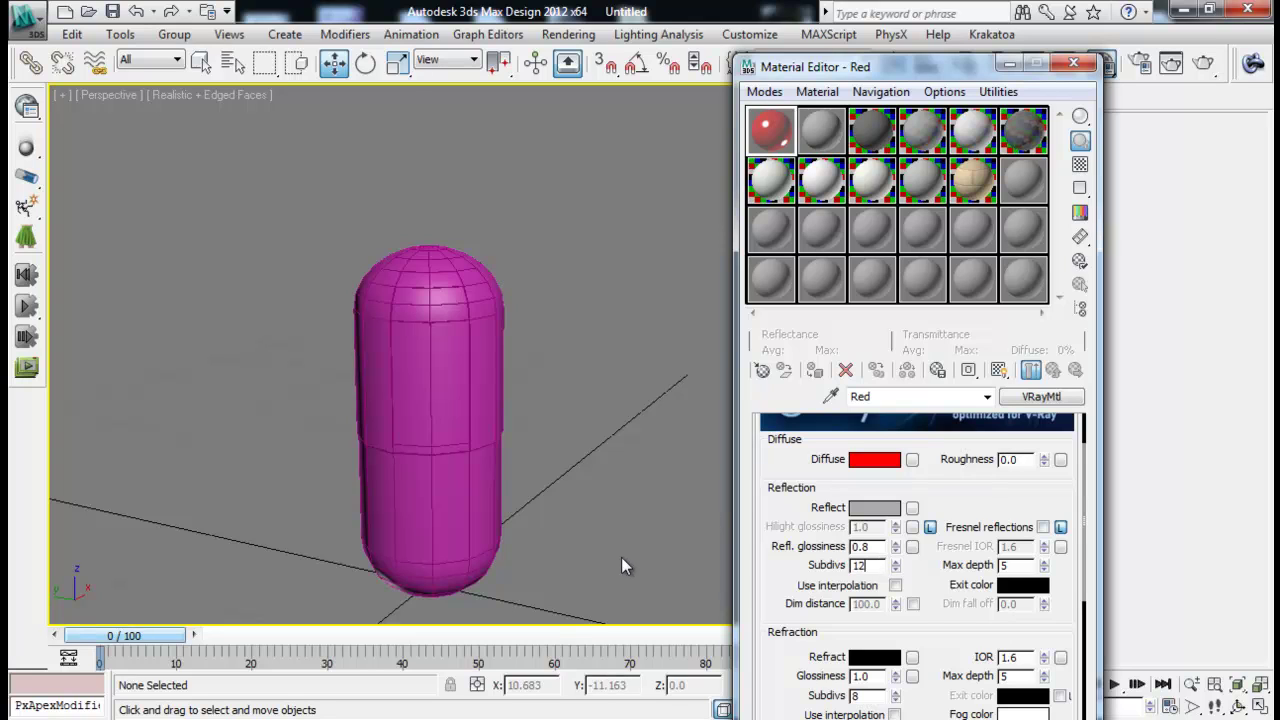
Copy the Red material to the second slot under the name White and set its diffuse color to white
{"action": "left_click_drag", "start_coordinate": [771, 130], "coordinate": [821, 130]}
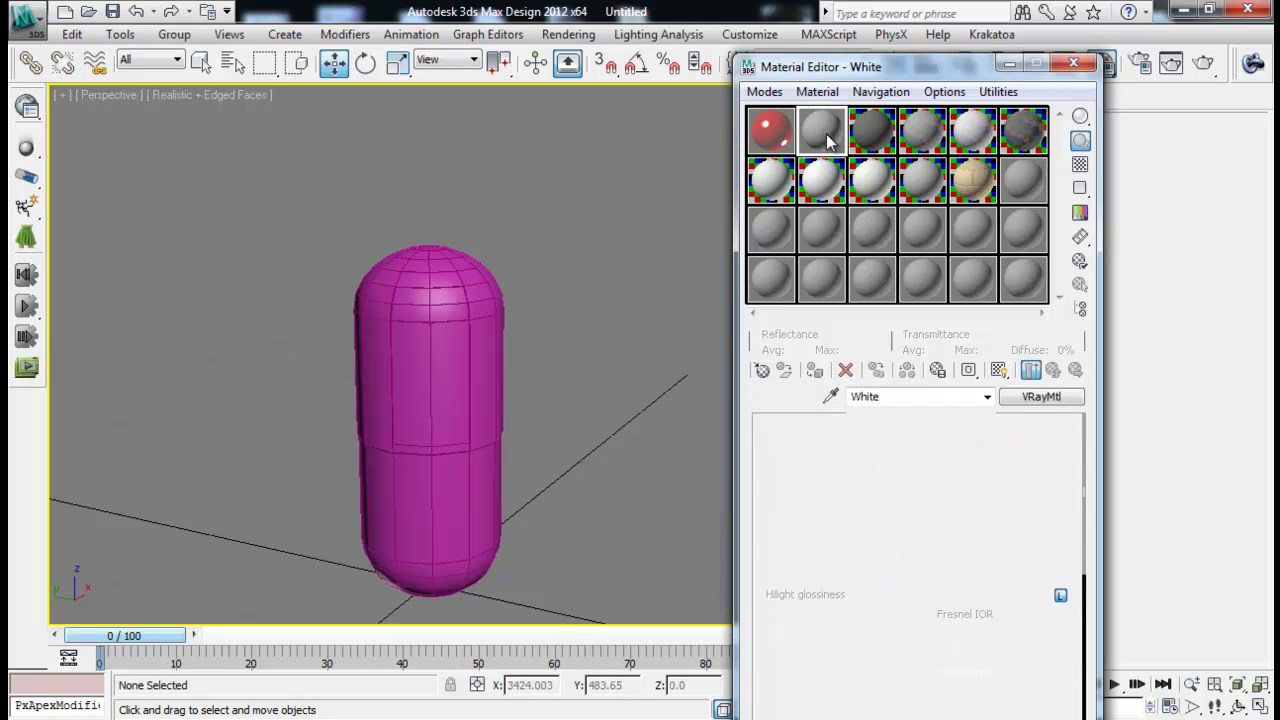
{"action": "left_click", "coordinate": [899, 400]}
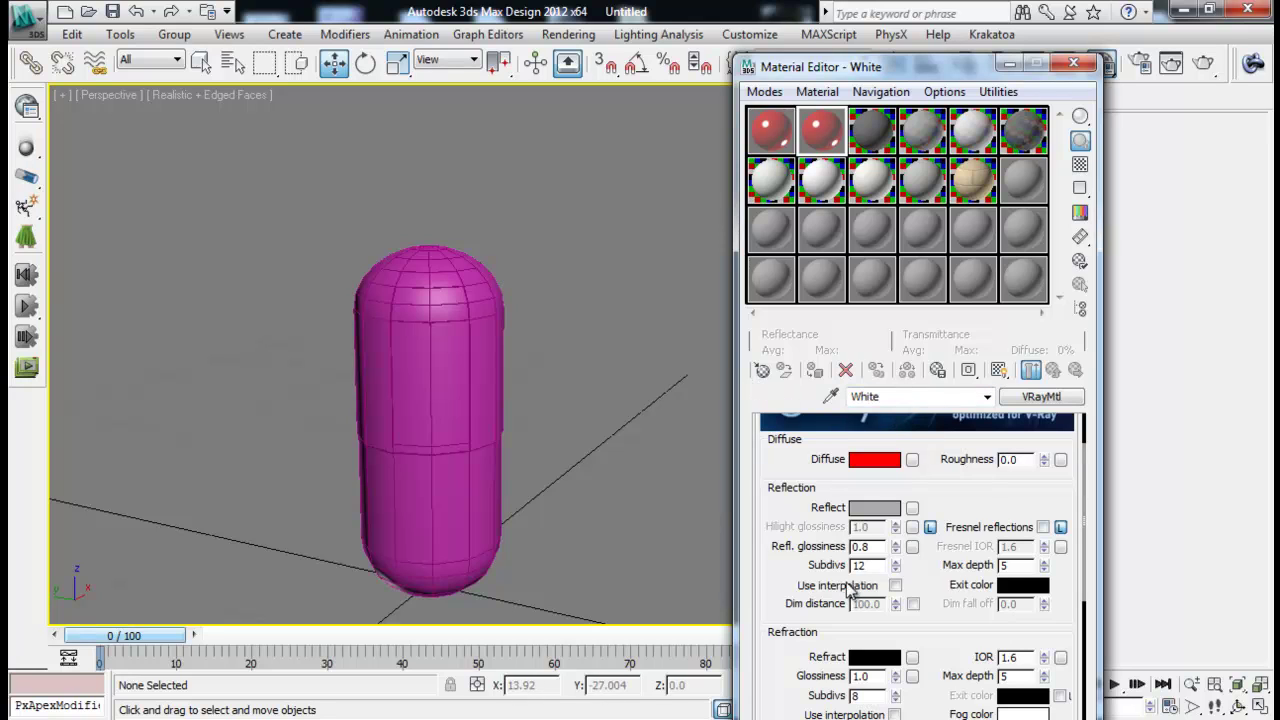
{"action": "left_click_drag", "start_coordinate": [806, 492], "coordinate": [806, 481]}
{"action": "left_click", "coordinate": [880, 449]}
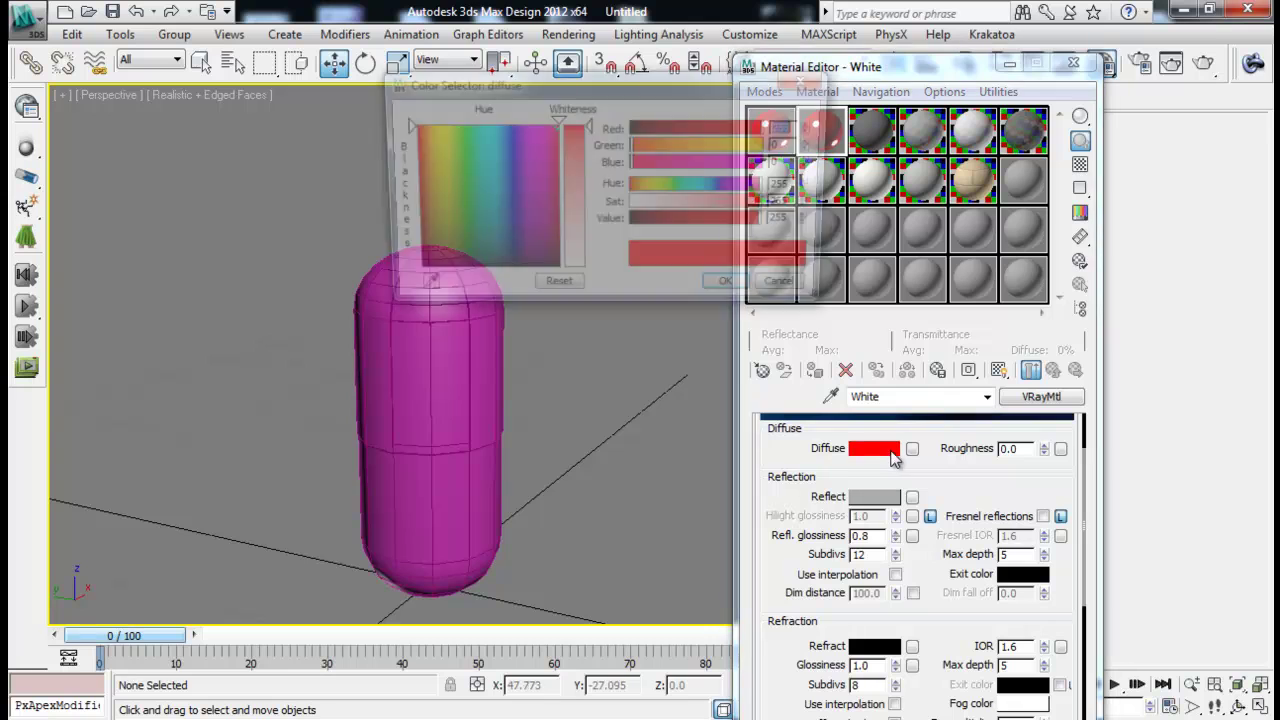
{"action": "mouse_move", "coordinate": [588, 125]}
{"action": "left_mouse_down"}
{"action": "mouse_move", "coordinate": [588, 248]}
{"action": "mouse_move", "coordinate": [588, 125]}
{"action": "left_mouse_up"}
{"action": "left_click", "coordinate": [745, 293]}
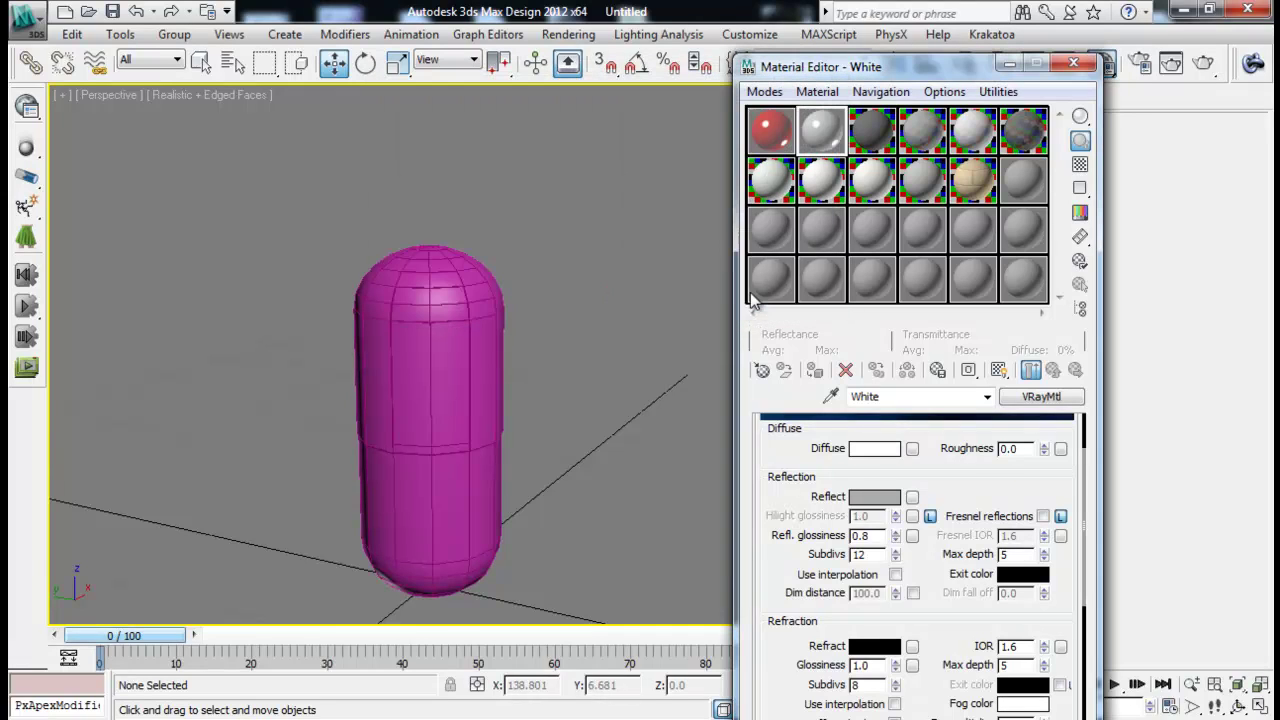
Select the capsule and enter the Element sub-object level of its Editable Mesh, moving the Material Editor out of the way
{"action": "left_click", "coordinate": [820, 173]}
{"action": "left_click_drag", "start_coordinate": [870, 66], "coordinate": [1062, 376]}
{"action": "left_click", "coordinate": [447, 356]}
{"action": "left_click", "coordinate": [955, 97]}
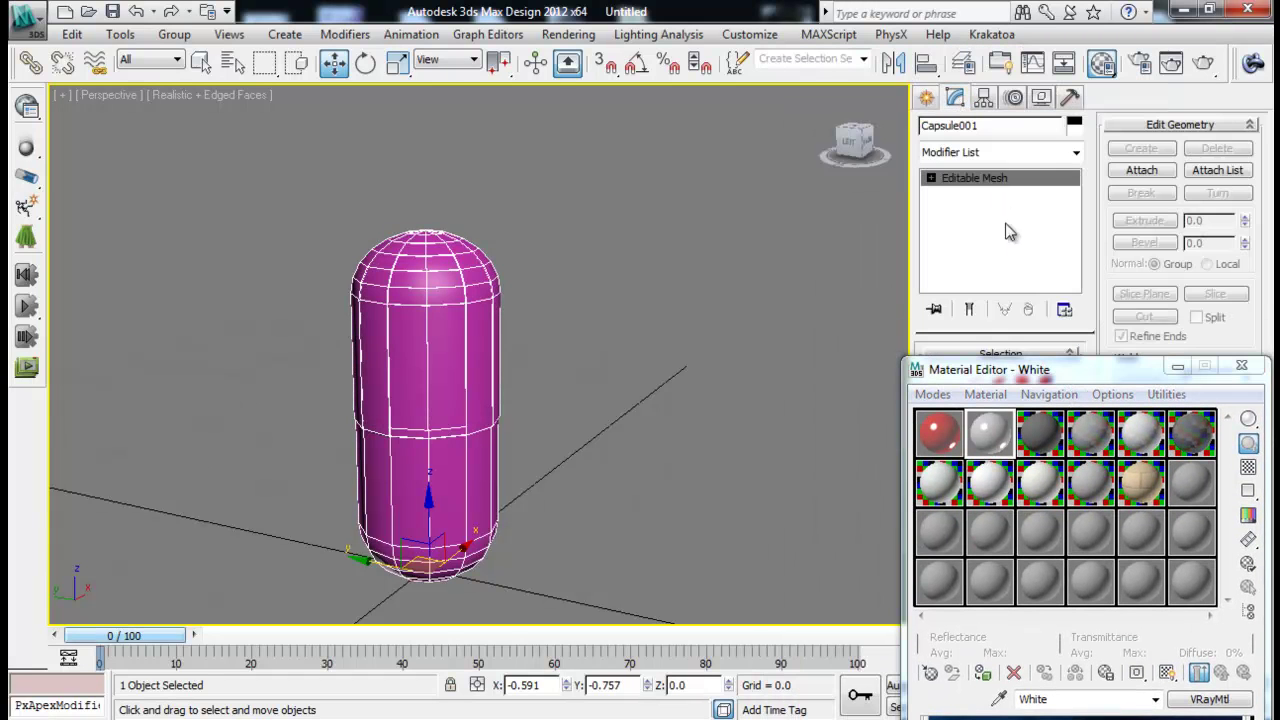
{"action": "left_click", "coordinate": [1043, 381]}
{"action": "left_click", "coordinate": [1043, 381]}
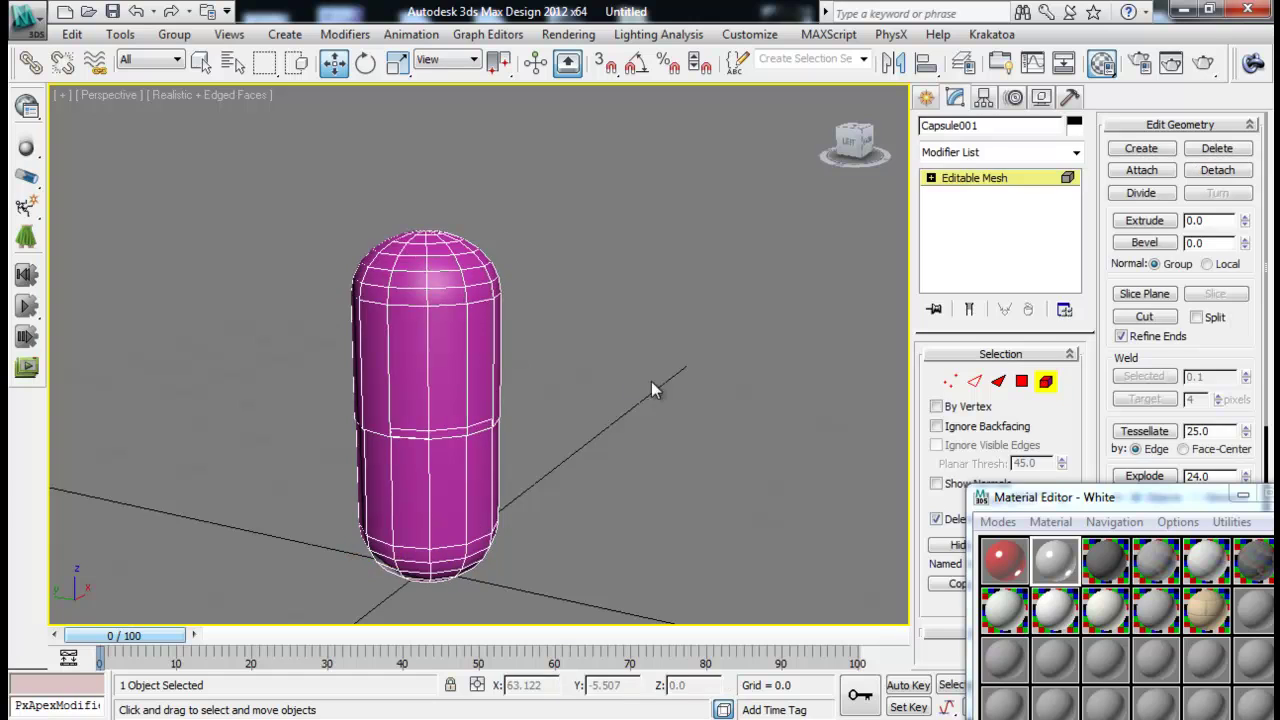
Select the capsule's lower half element and assign the White material to it
{"action": "left_click", "coordinate": [494, 370]}
{"action": "middle_click_drag", "start_coordinate": [586, 424], "coordinate": [582, 352]}
{"action": "left_click_drag", "start_coordinate": [1058, 508], "coordinate": [946, 313]}
{"action": "left_click", "coordinate": [960, 460]}
{"action": "left_click", "coordinate": [370, 430]}
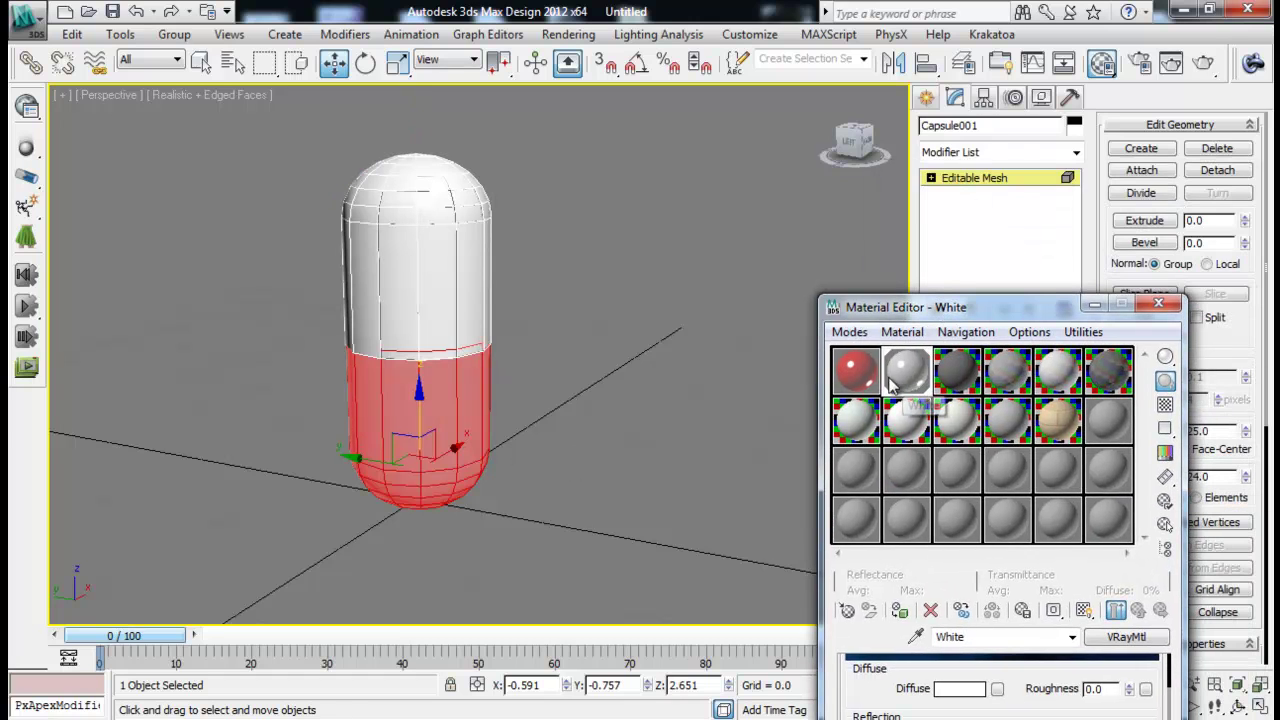
{"action": "left_click", "coordinate": [905, 612]}
Select the capsule's upper half element and assign the Red material to it
{"action": "left_click_drag", "start_coordinate": [915, 312], "coordinate": [840, 203]}
{"action": "left_click", "coordinate": [433, 322]}
{"action": "left_click", "coordinate": [916, 553]}
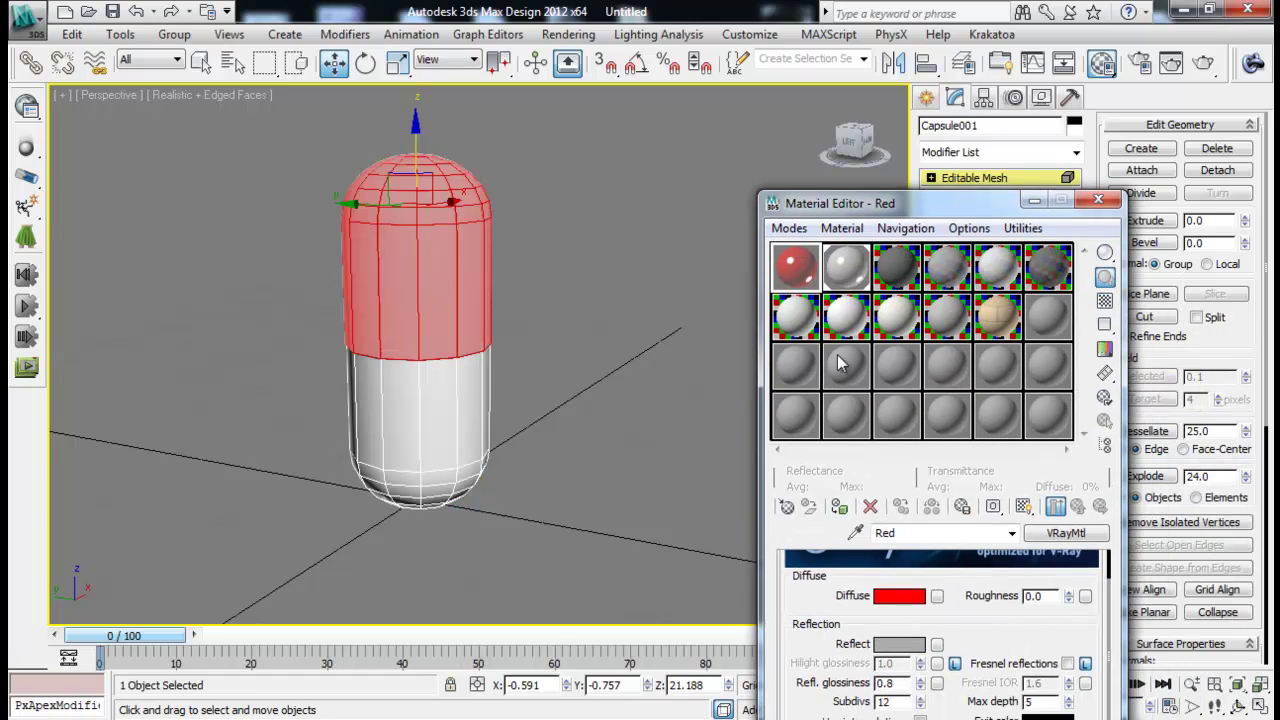
{"action": "left_click", "coordinate": [840, 507]}
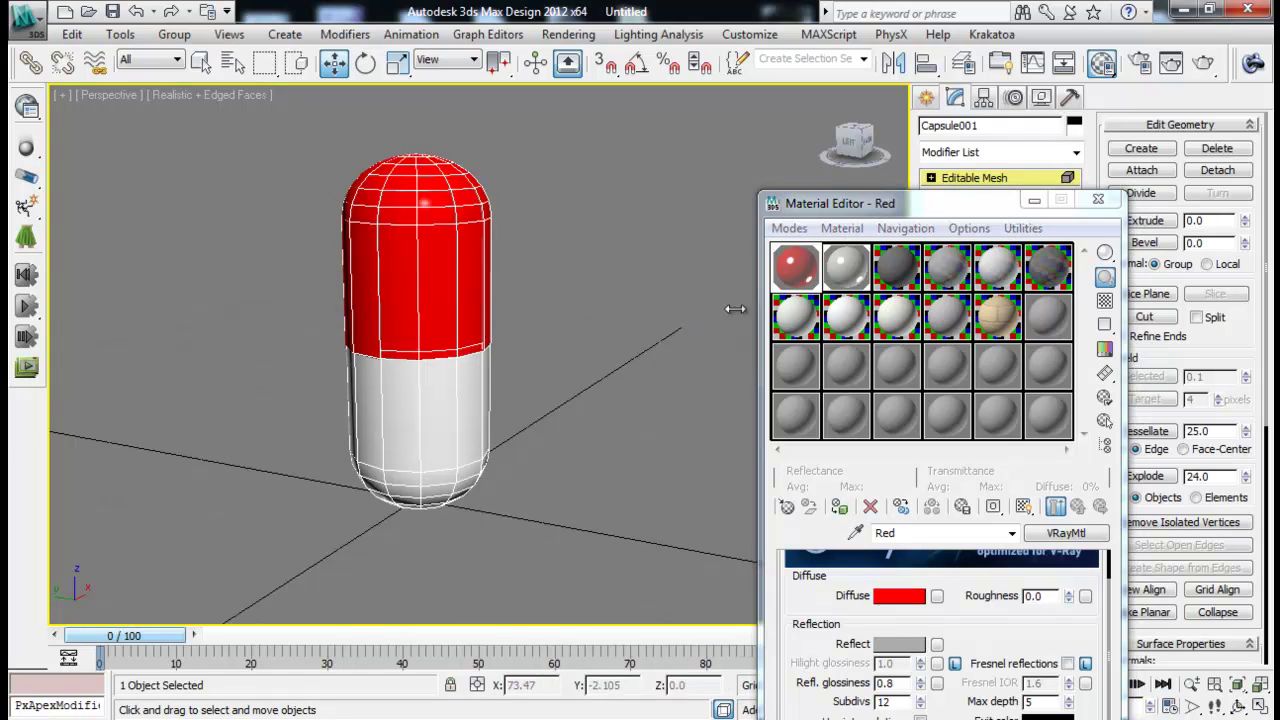
Close the Material Editor, leave the Element sub-object level and deselect the capsule
{"action": "left_click", "coordinate": [1098, 200]}
{"action": "left_click", "coordinate": [577, 352]}
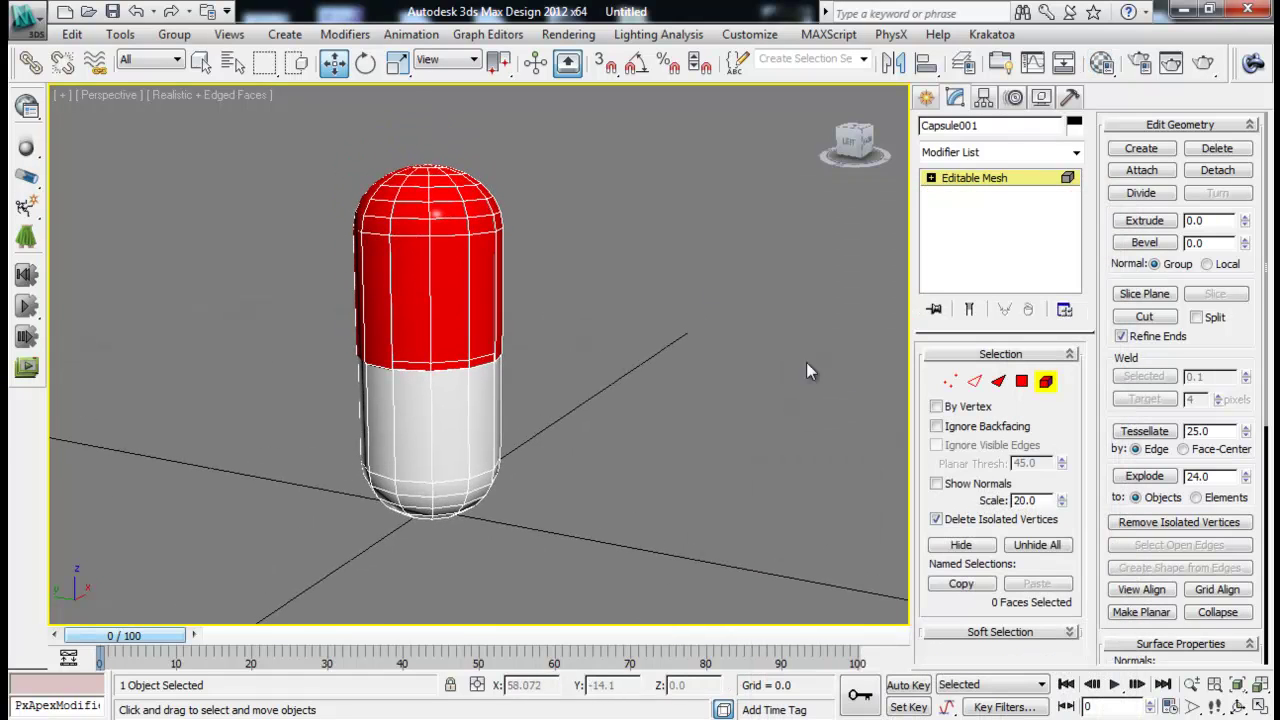
{"action": "left_click", "coordinate": [1045, 381]}
{"action": "left_click", "coordinate": [597, 351]}
{"action": "middle_click_drag", "start_coordinate": [597, 351], "coordinate": [388, 608], "text": "alt"}
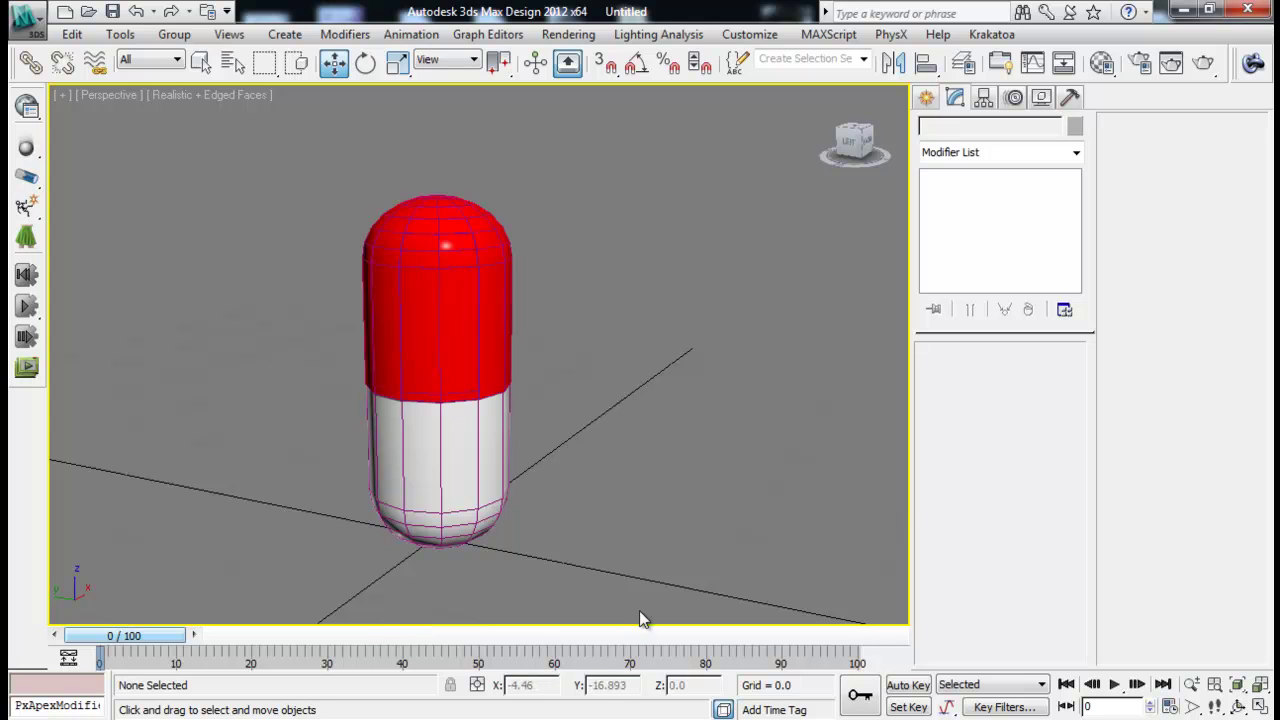
Reopen the Material Editor and load a VRayHDRI map into the third sample slot
{"action": "left_click", "coordinate": [1100, 61]}
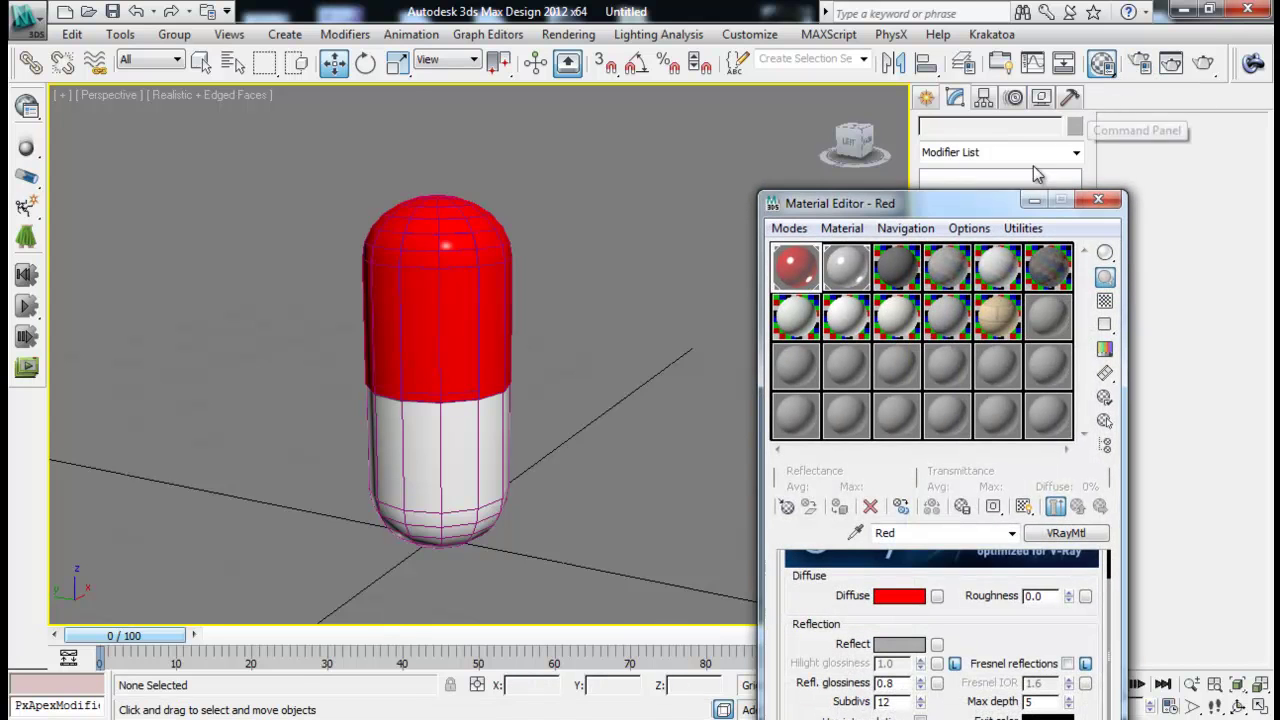
{"action": "left_click_drag", "start_coordinate": [990, 203], "coordinate": [965, 14]}
{"action": "left_click", "coordinate": [888, 82]}
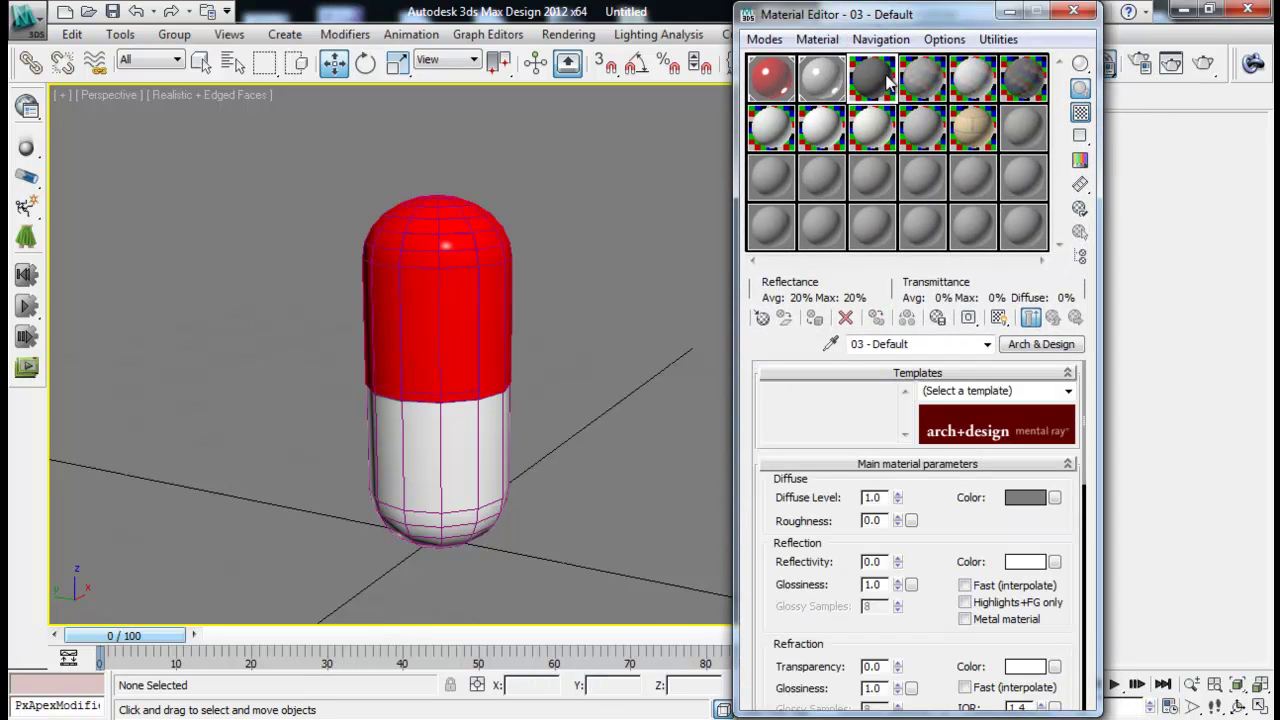
{"action": "left_click", "coordinate": [760, 318]}
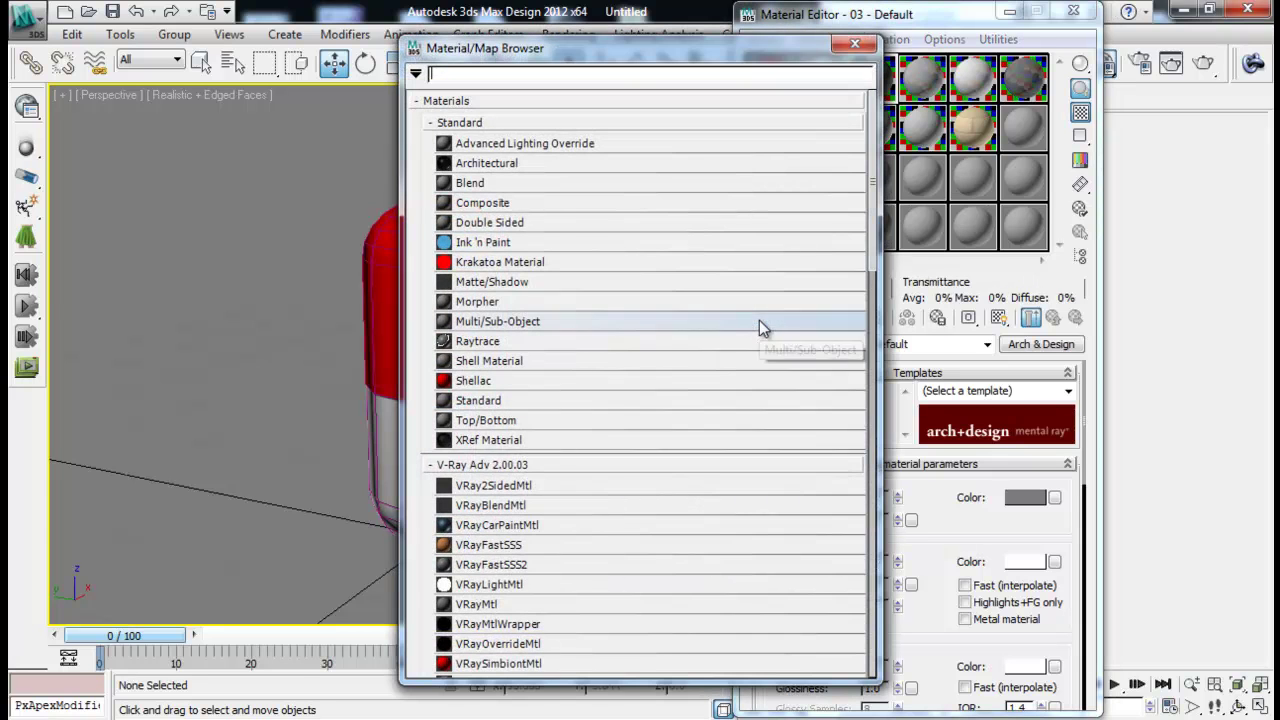
{"action": "left_click_drag", "start_coordinate": [878, 280], "coordinate": [884, 585]}
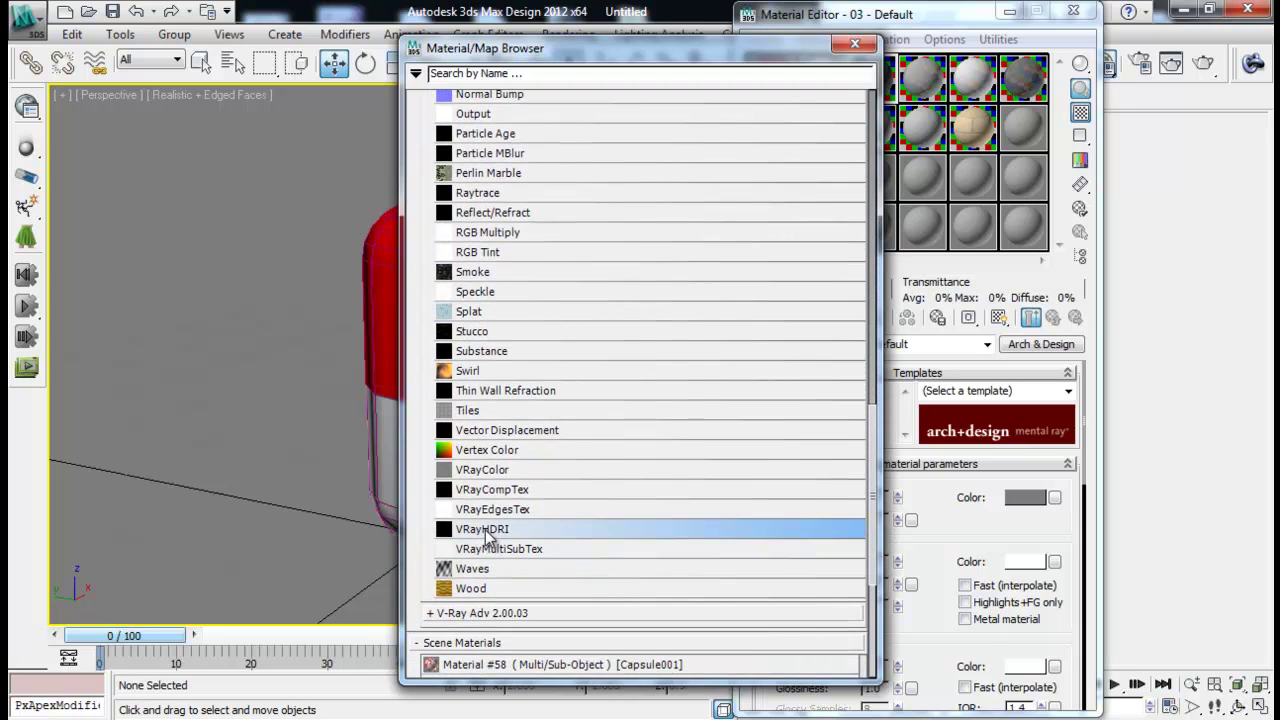
{"action": "double_click", "coordinate": [491, 531]}
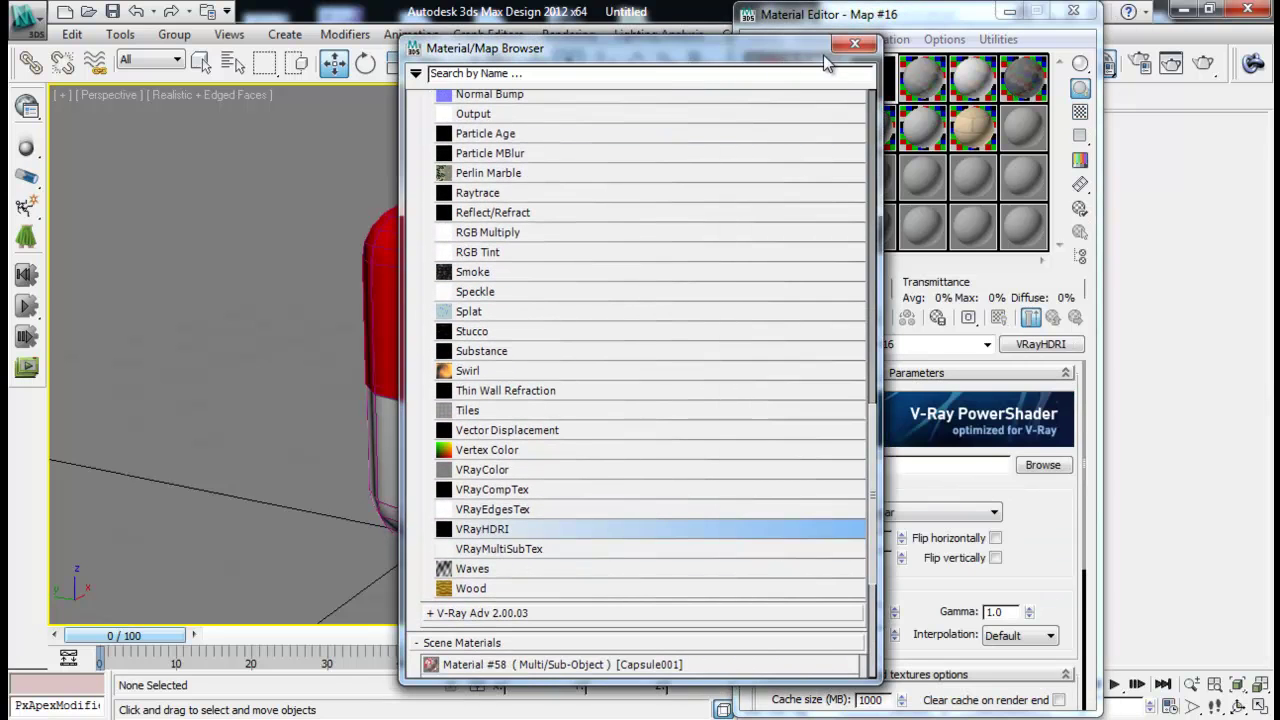
{"action": "left_click", "coordinate": [872, 42]}
Load the Chrome HDR image from the digitalin_hdr_chromFX Studio chrome folder on drive F into the VRayHDRI map
{"action": "left_click", "coordinate": [1043, 465]}
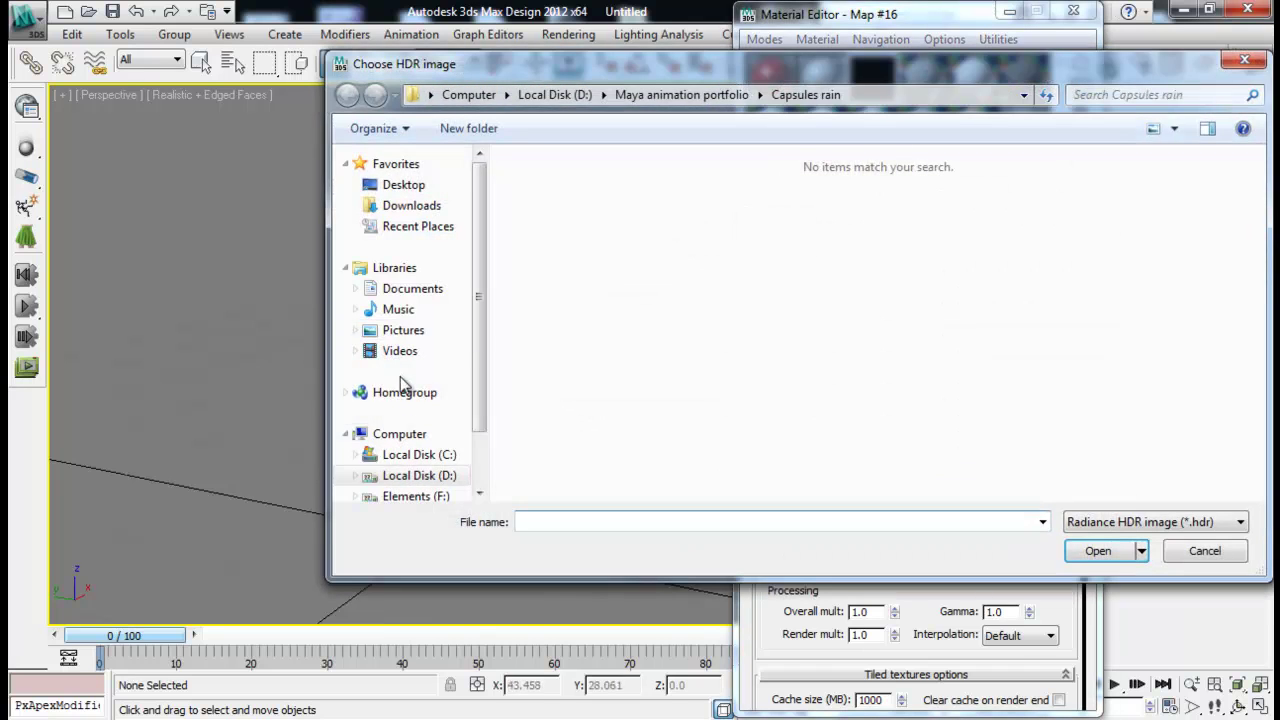
{"action": "left_click", "coordinate": [437, 496]}
{"action": "double_click", "coordinate": [540, 228]}
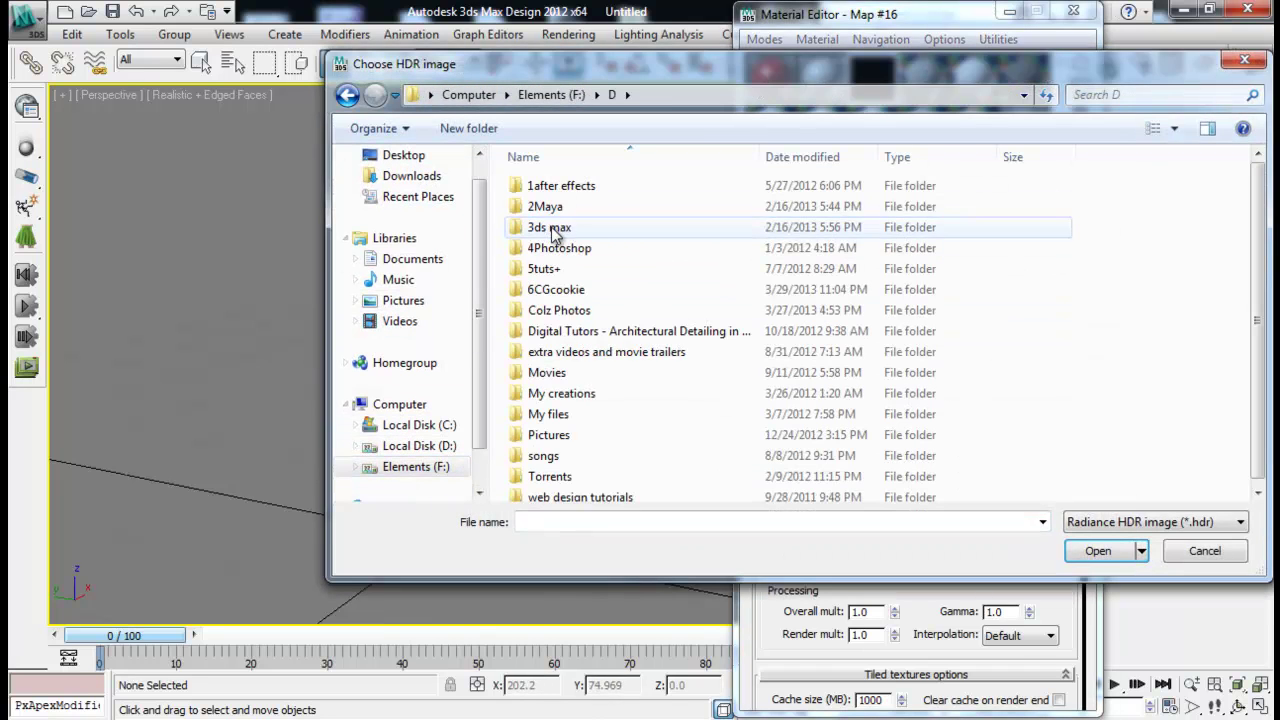
{"action": "double_click", "coordinate": [548, 228]}
{"action": "double_click", "coordinate": [555, 248]}
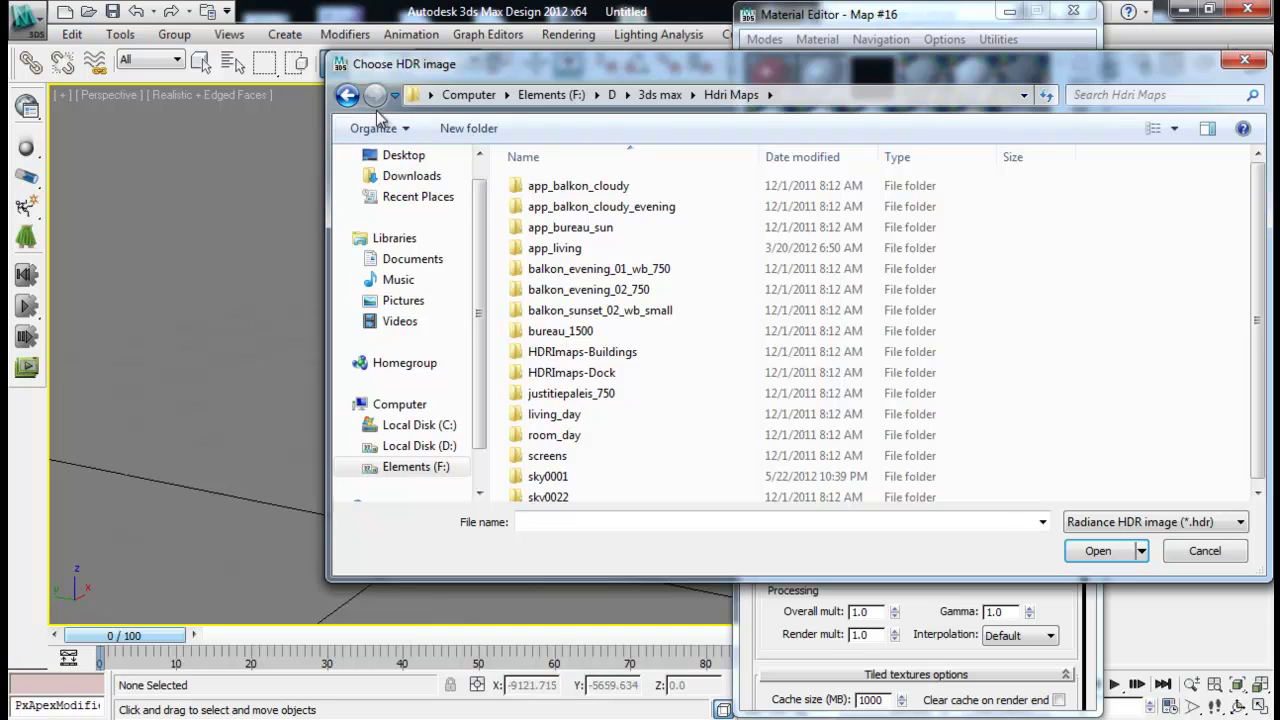
{"action": "left_click", "coordinate": [347, 95]}
{"action": "left_click", "coordinate": [592, 229]}
{"action": "double_click", "coordinate": [592, 229]}
{"action": "double_click", "coordinate": [590, 218]}
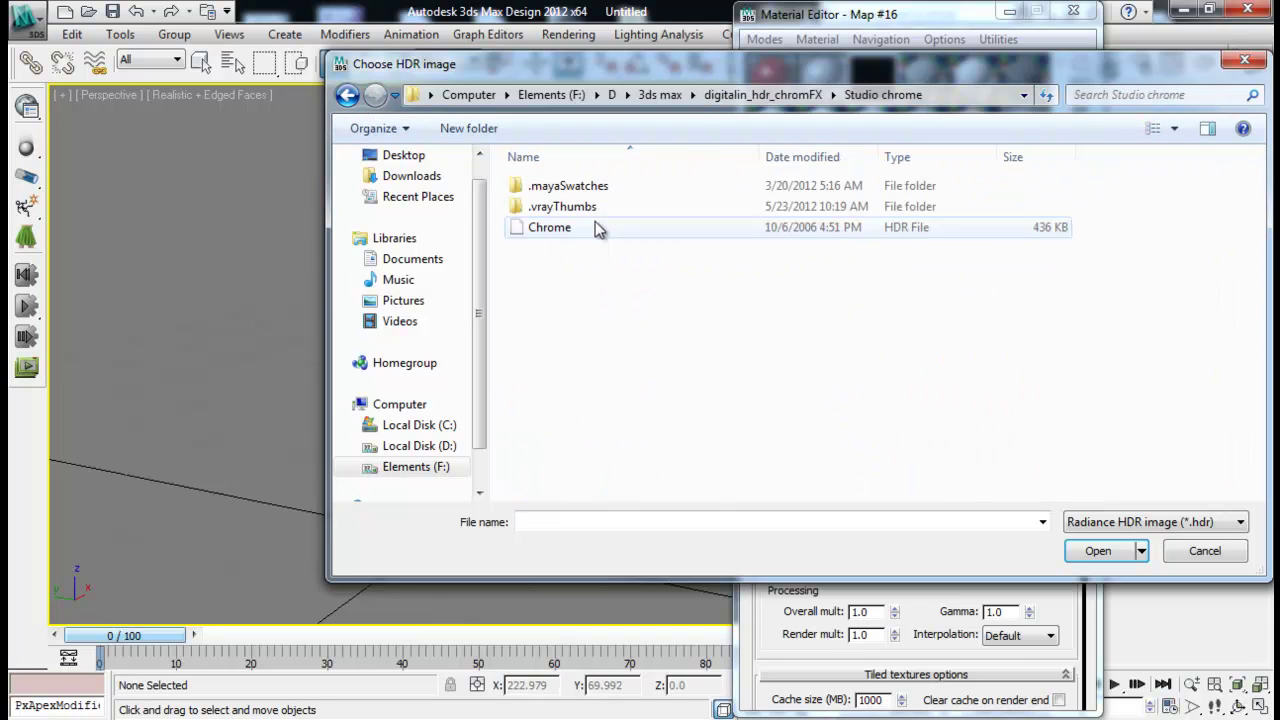
{"action": "left_click", "coordinate": [573, 233]}
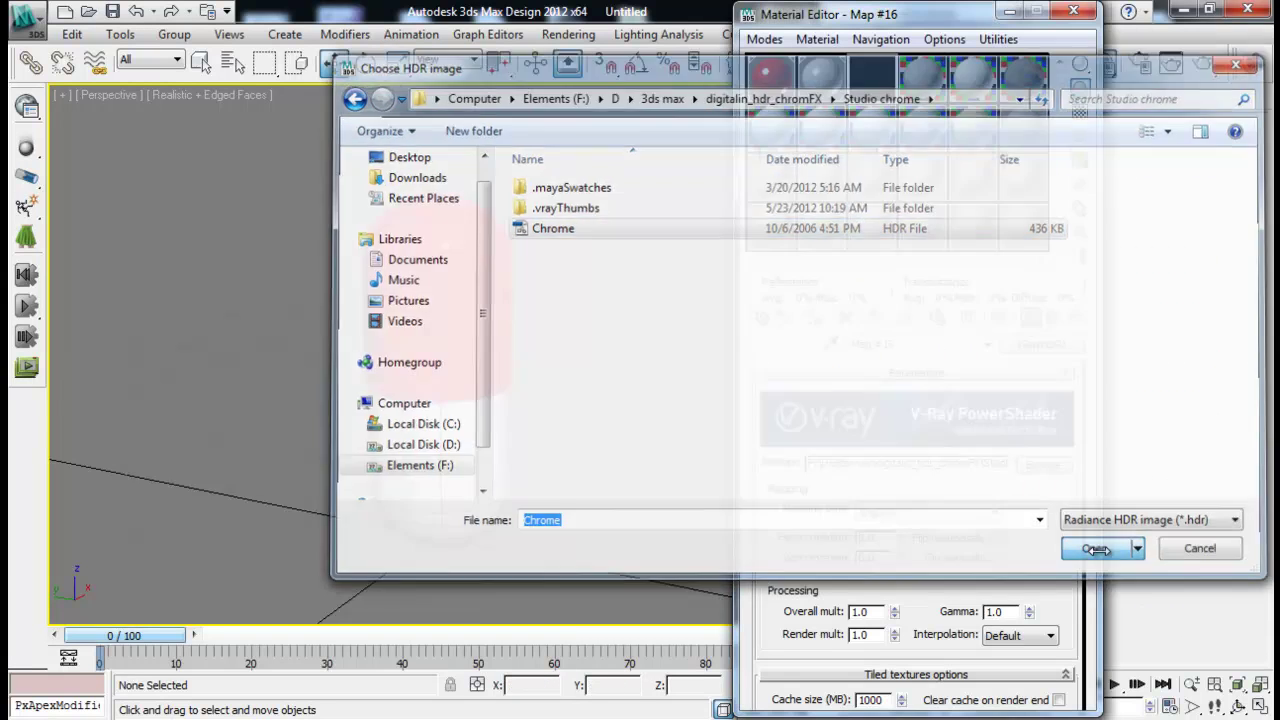
{"action": "left_click", "coordinate": [1092, 549]}
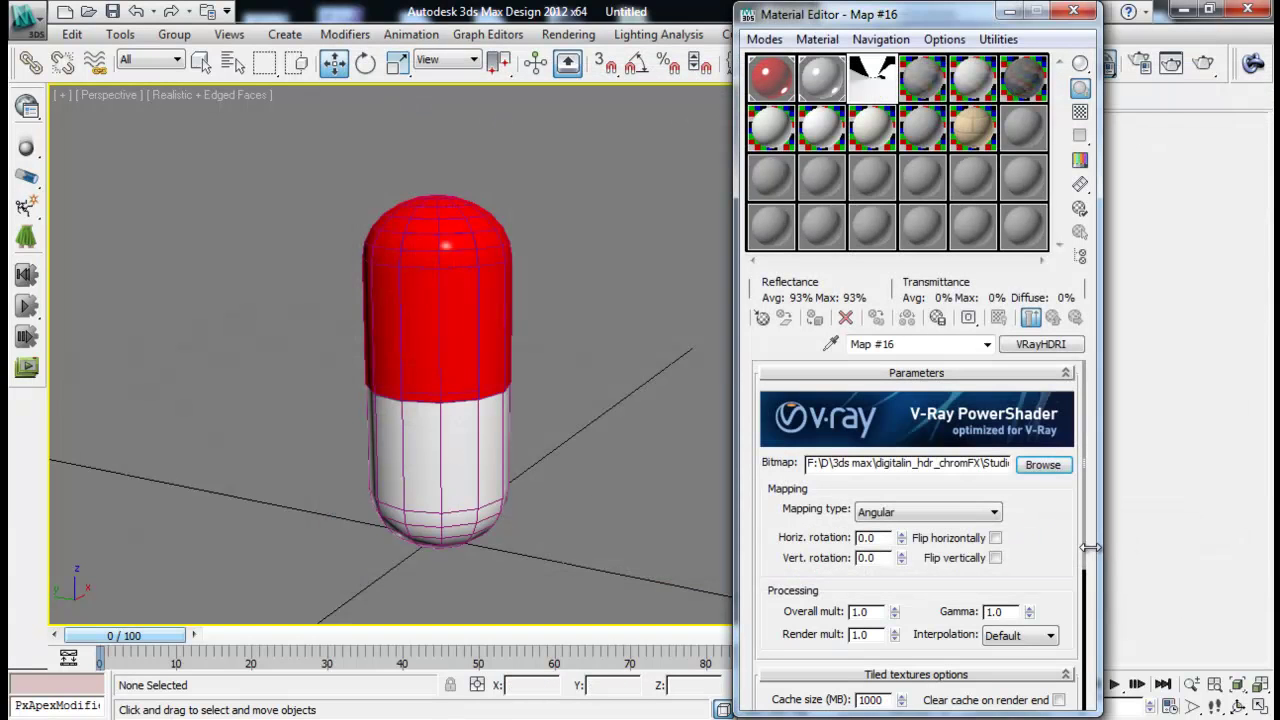
Change the fourth sample material, 04 - Default, from Arch & Design to VRayMtl
{"action": "left_click_drag", "start_coordinate": [951, 15], "coordinate": [853, 53]}
{"action": "left_click", "coordinate": [842, 120]}
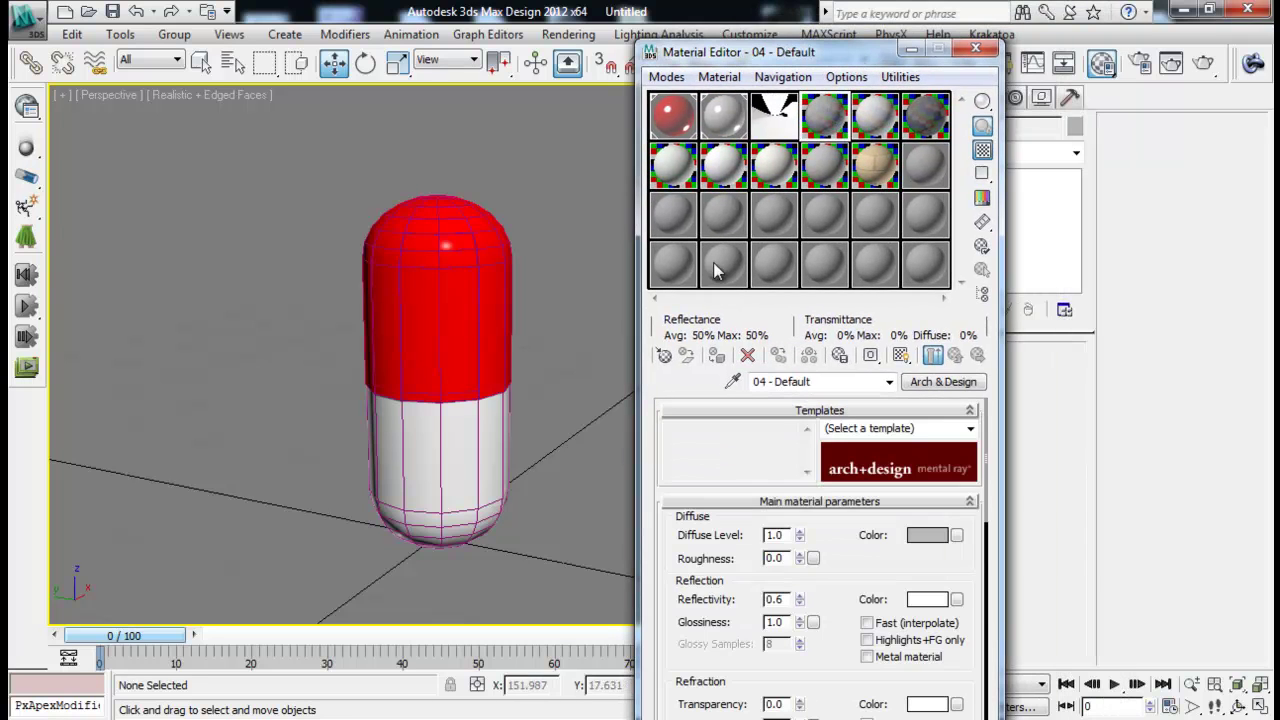
{"action": "left_click", "coordinate": [921, 385]}
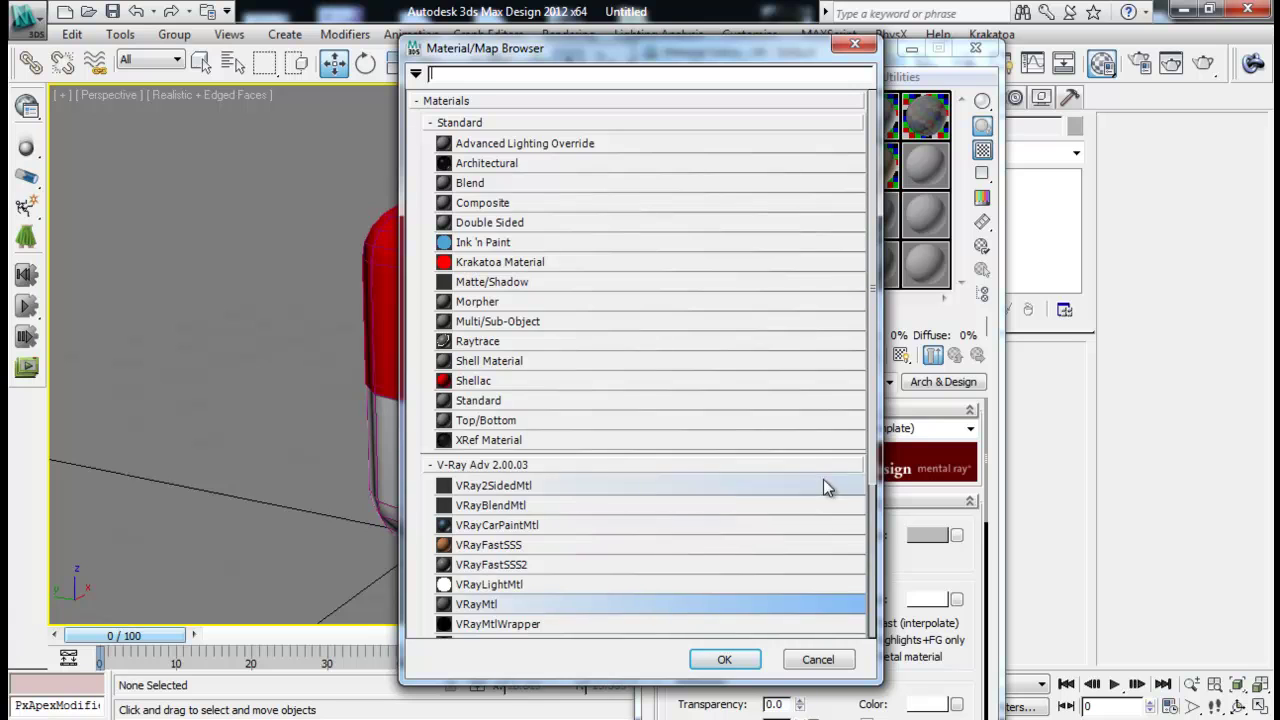
{"action": "scroll", "coordinate": [873, 487], "scroll_direction": "down", "scroll_amount": 1}
{"action": "scroll", "coordinate": [873, 487], "scroll_direction": "down", "scroll_amount": 1}
{"action": "double_click", "coordinate": [470, 537]}
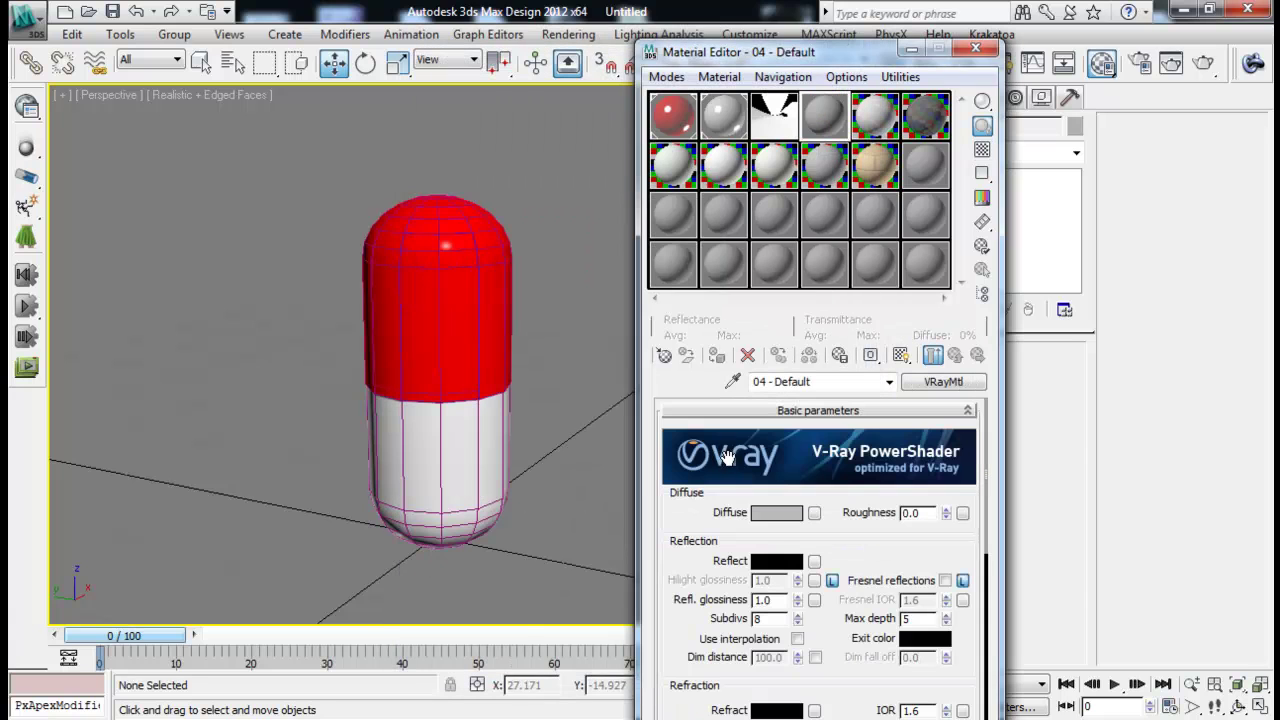
Set the fourth material's diffuse color to light gray value 195 and minimize the Material Editor
{"action": "left_click", "coordinate": [772, 514]}
{"action": "left_click_drag", "start_coordinate": [568, 230], "coordinate": [568, 160]}
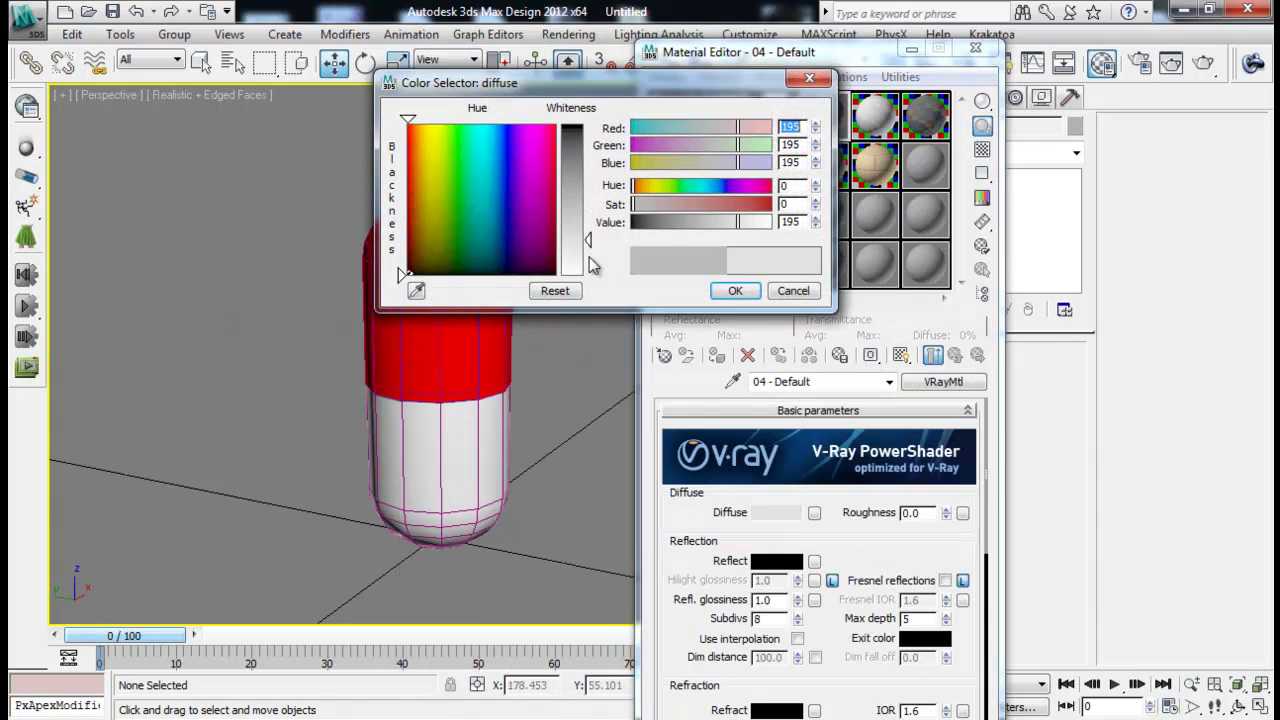
{"action": "left_click", "coordinate": [734, 289]}
{"action": "left_click", "coordinate": [975, 48]}
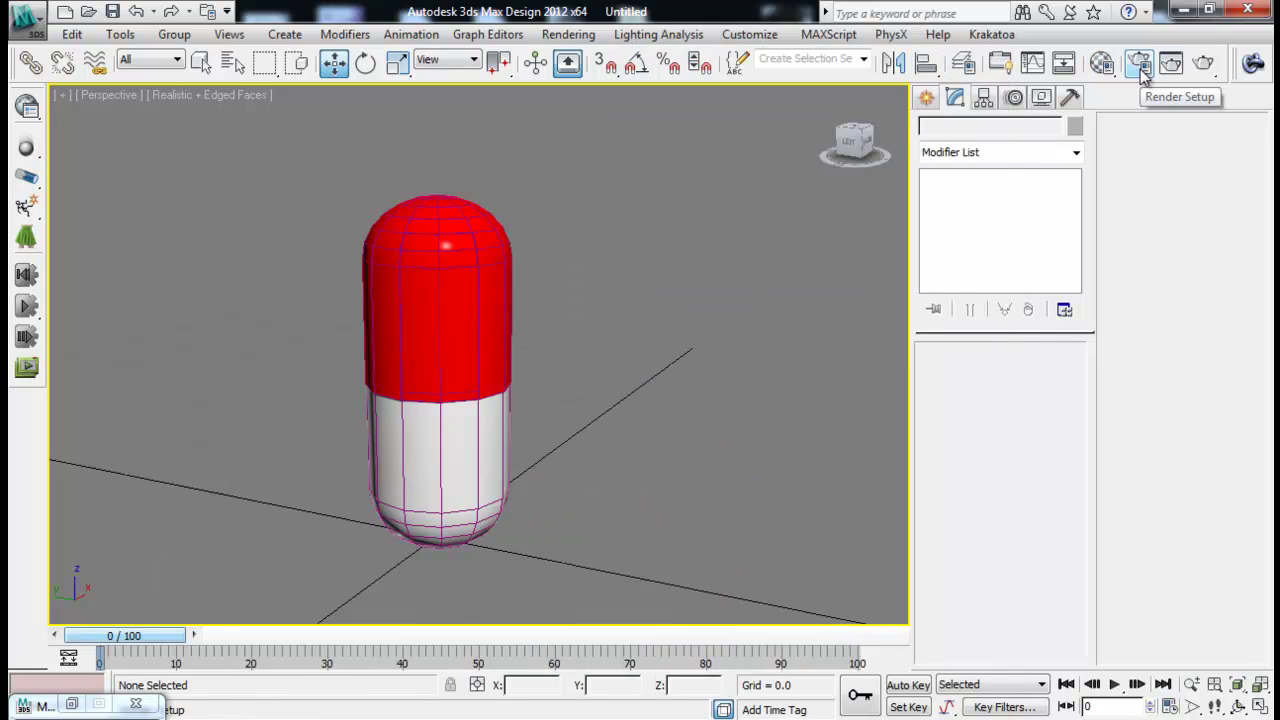
Enable V-Ray indirect illumination in Render Setup with Brute force for primary bounces and Light cache for secondary bounces
{"action": "left_click", "coordinate": [1140, 62]}
{"action": "left_click_drag", "start_coordinate": [393, 103], "coordinate": [1088, 94]}
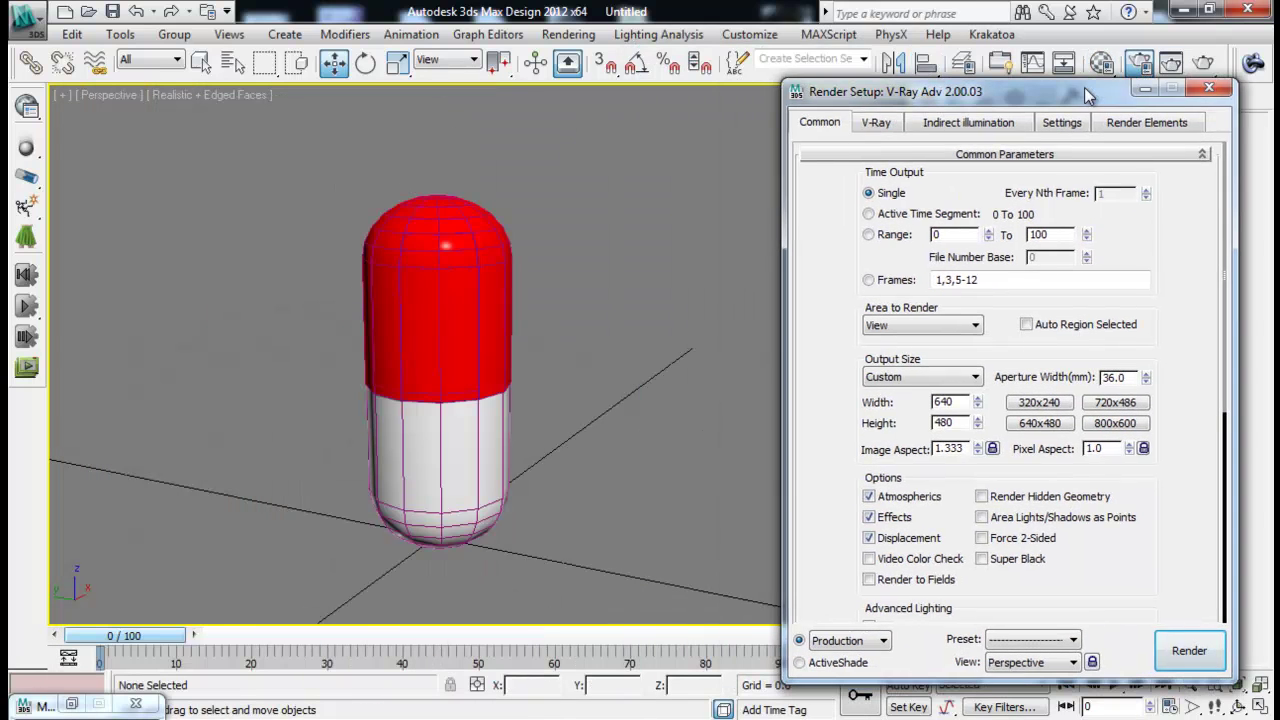
{"action": "left_click", "coordinate": [970, 123]}
{"action": "left_click", "coordinate": [811, 179]}
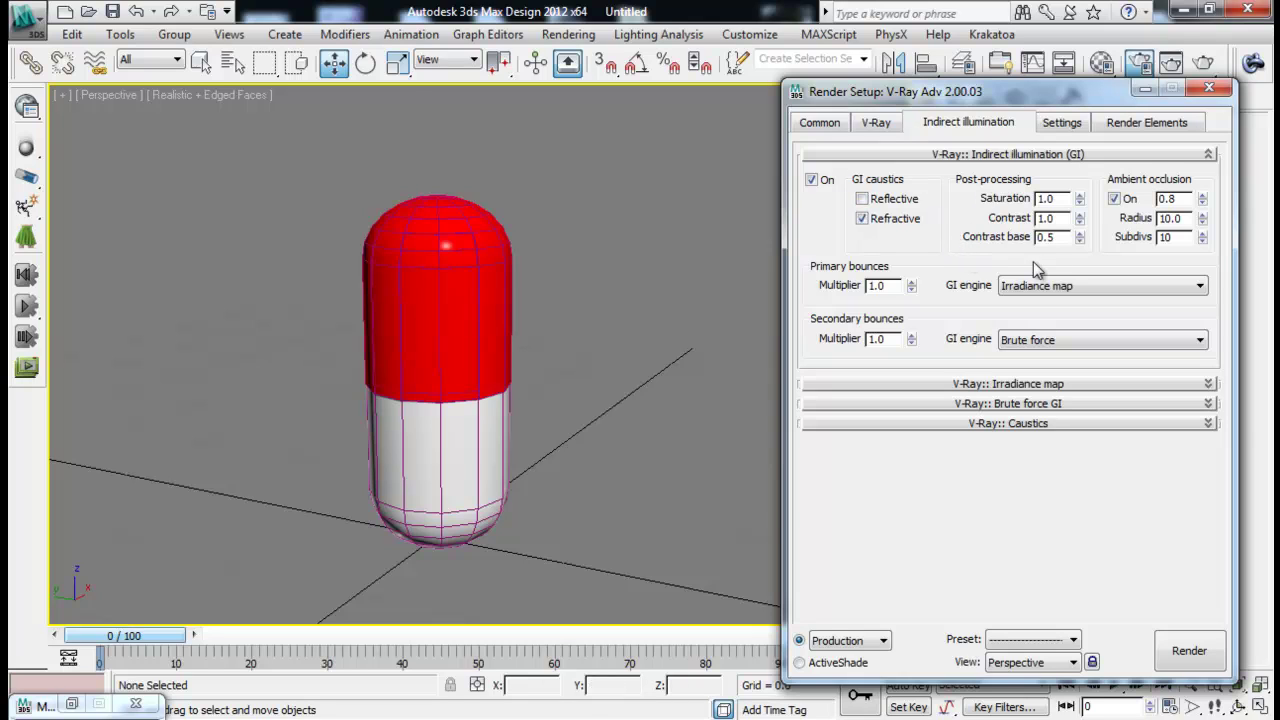
{"action": "left_click", "coordinate": [1050, 290]}
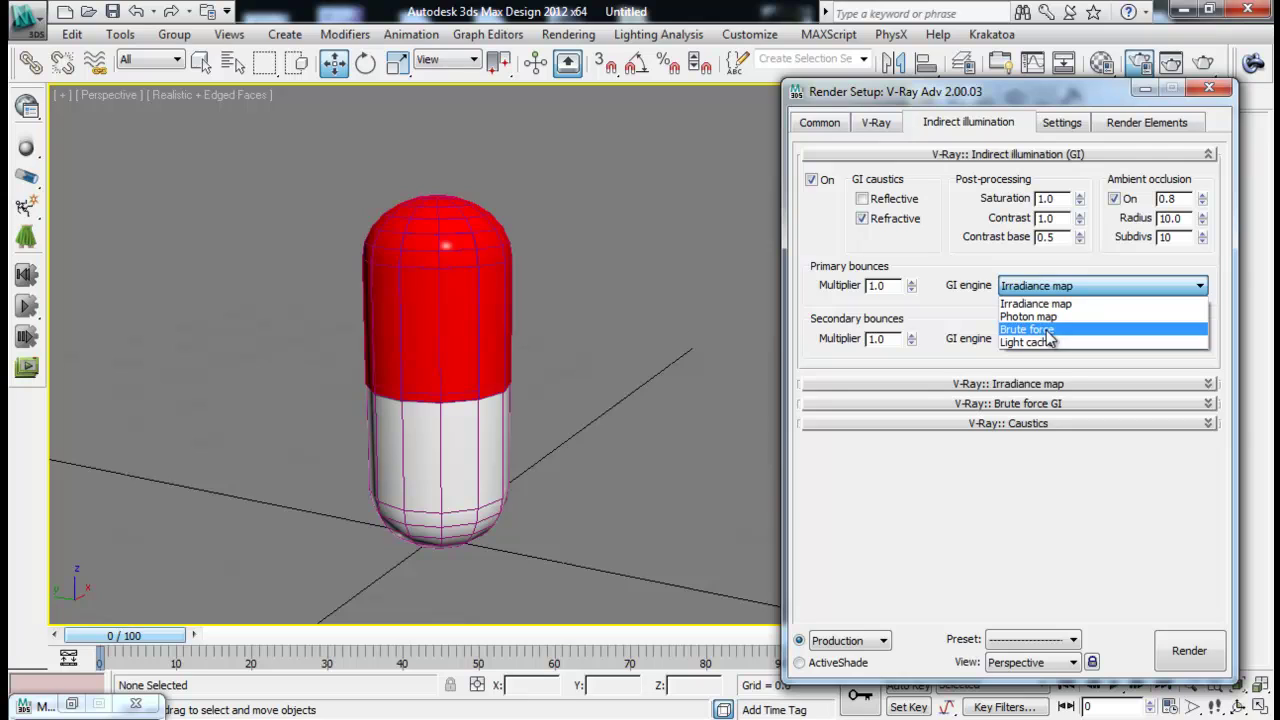
{"action": "left_click", "coordinate": [1046, 330]}
{"action": "left_click", "coordinate": [1038, 341]}
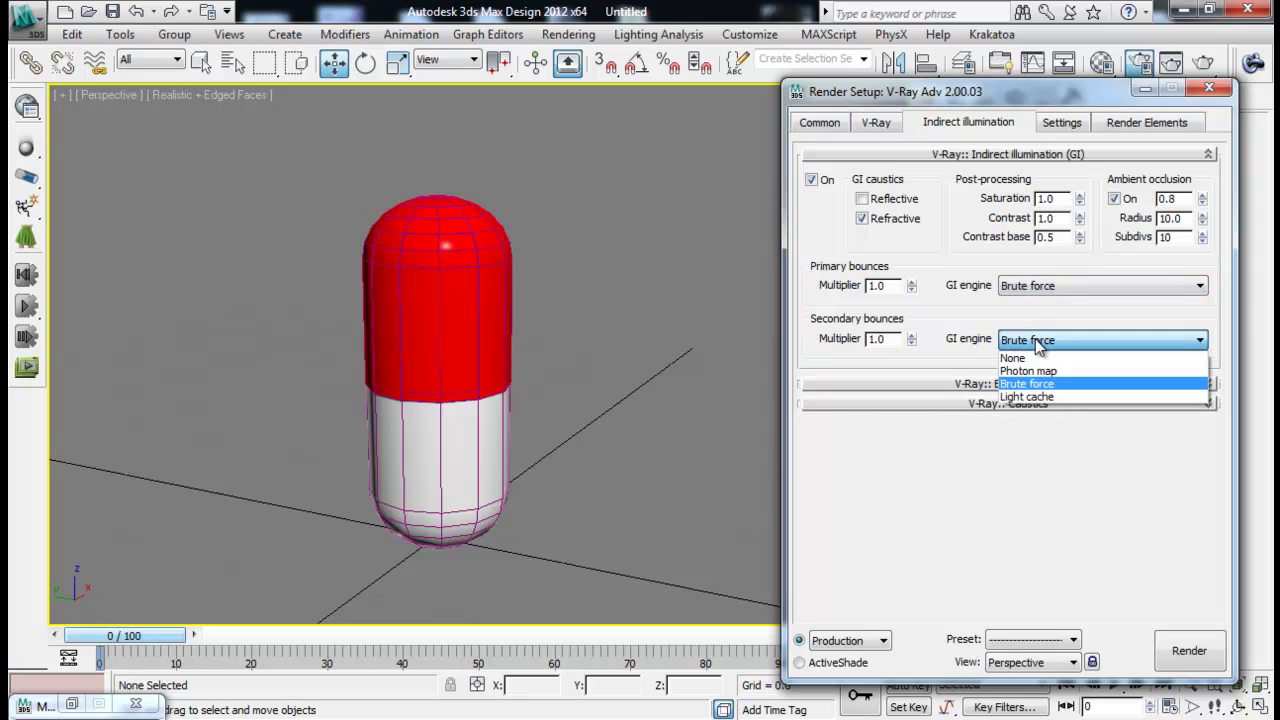
{"action": "left_click", "coordinate": [1032, 397]}
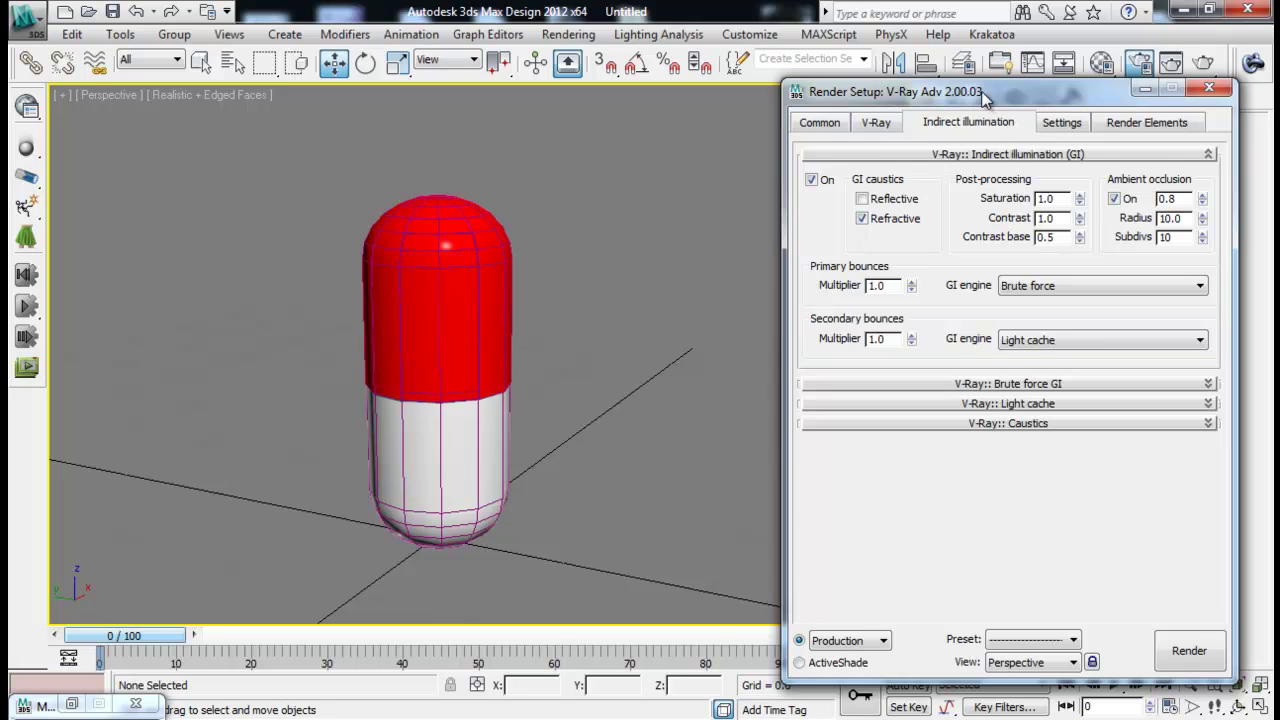
Set the V-Ray image sampler to Adaptive DMC and the antialiasing filter to Catmull-Rom
{"action": "left_click_drag", "start_coordinate": [984, 90], "coordinate": [948, 24]}
{"action": "left_click", "coordinate": [838, 57]}
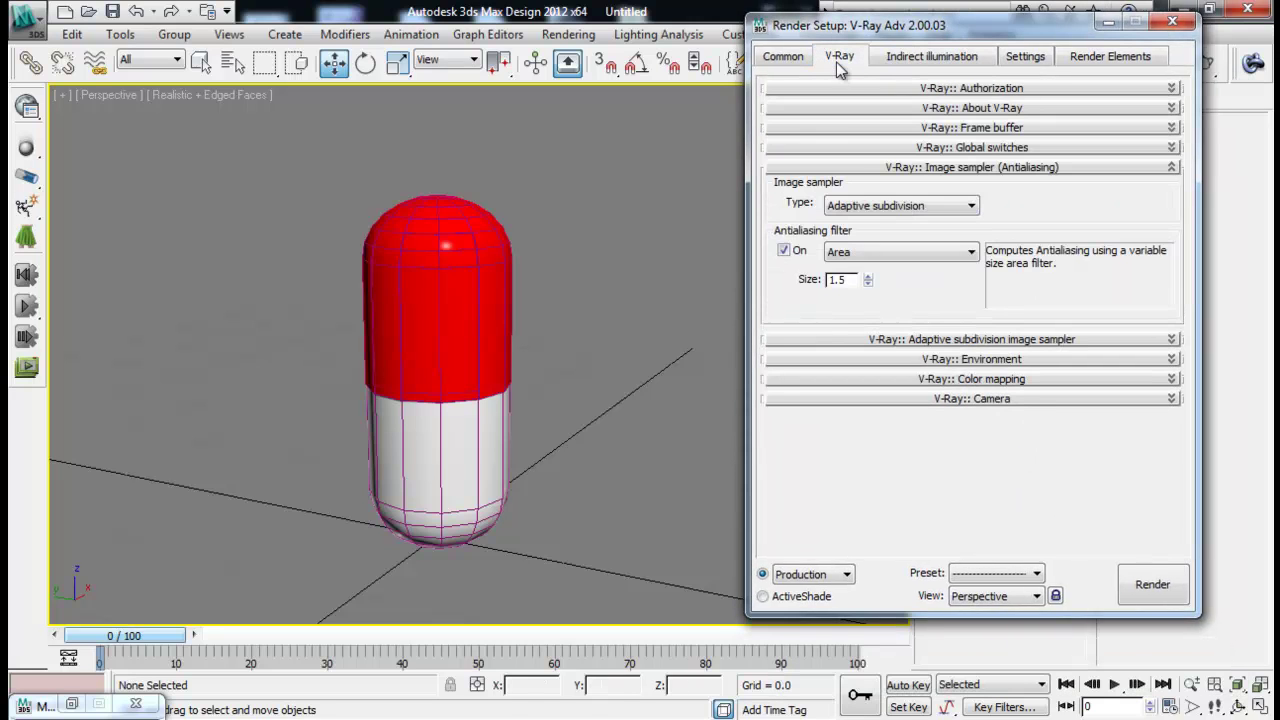
{"action": "left_click", "coordinate": [924, 208]}
{"action": "left_click", "coordinate": [858, 234]}
{"action": "left_click", "coordinate": [900, 252]}
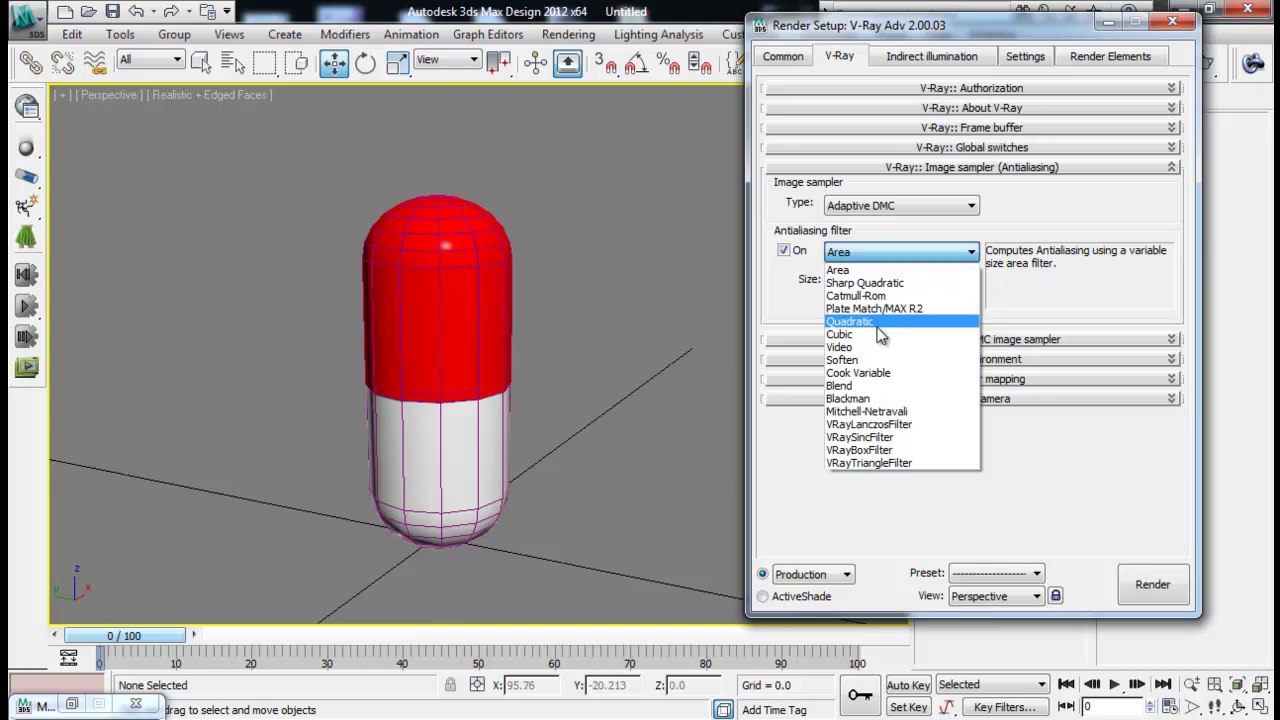
{"action": "left_click", "coordinate": [866, 296]}
Enable the GI skylight and reflection/refraction environment overrides, and turn off map use for the skylight override
{"action": "left_click", "coordinate": [978, 398]}
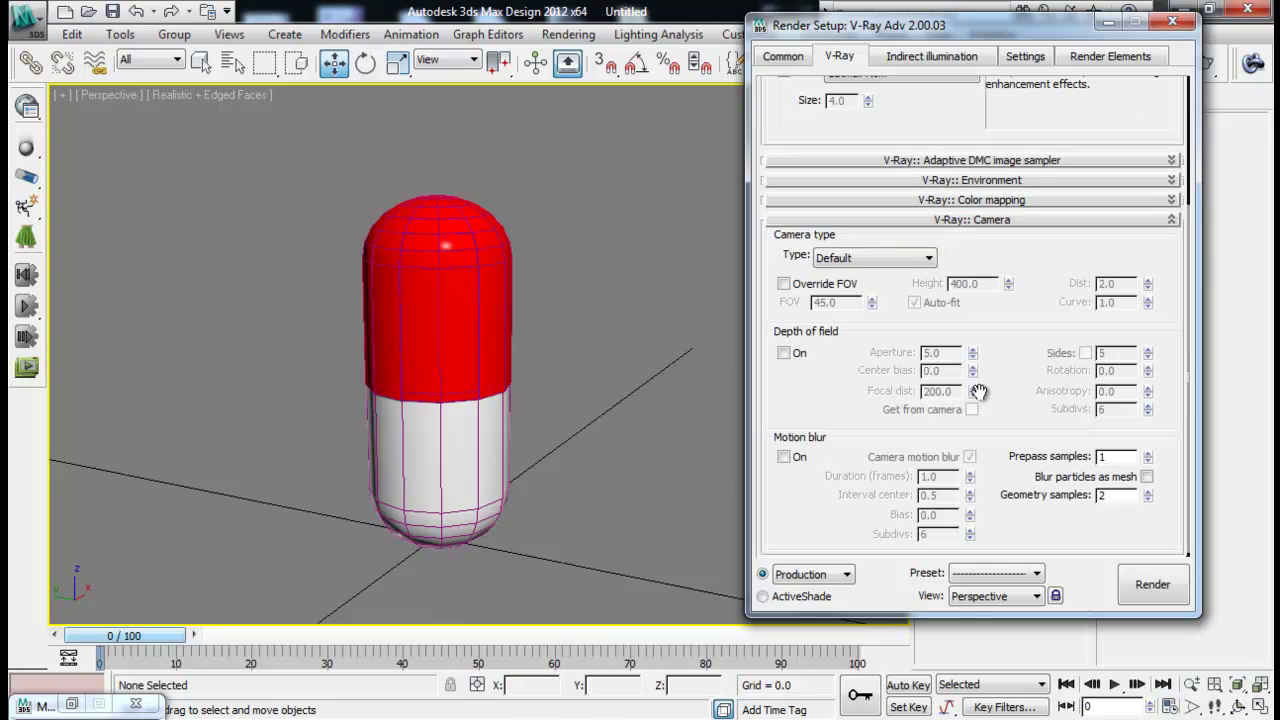
{"action": "left_click", "coordinate": [1028, 222]}
{"action": "left_click", "coordinate": [1013, 357]}
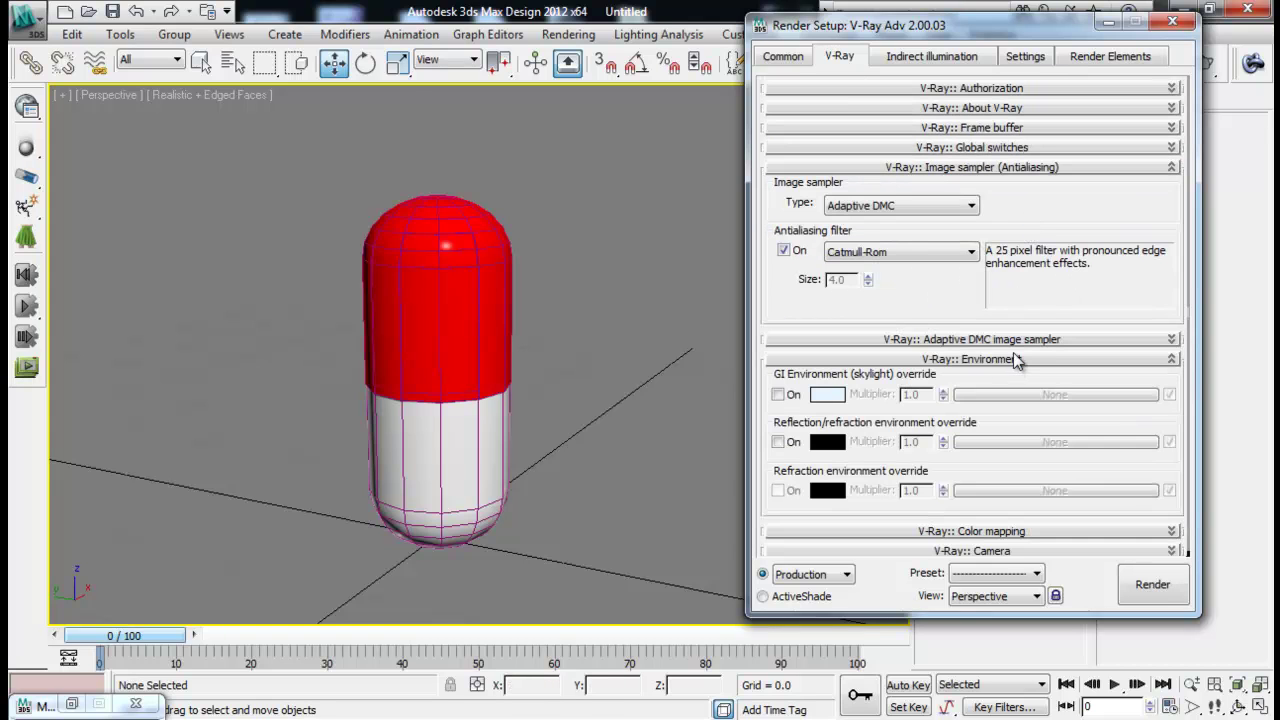
{"action": "left_click", "coordinate": [779, 395]}
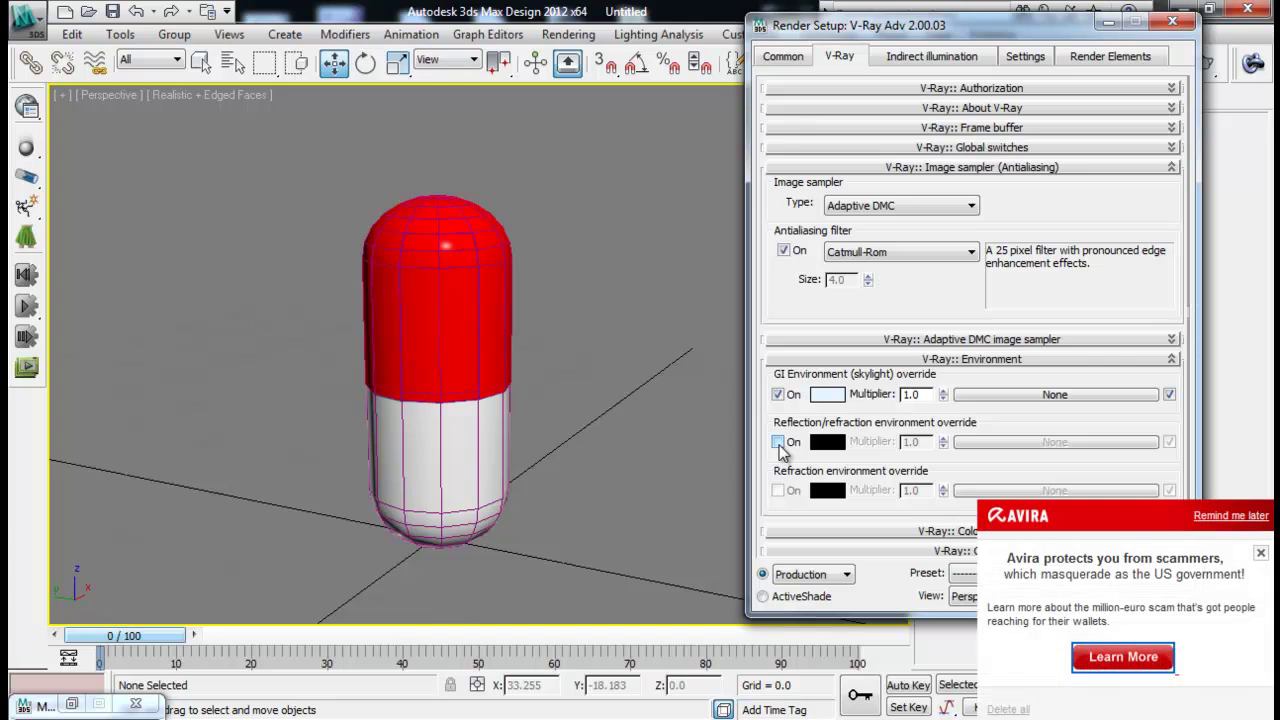
{"action": "left_click", "coordinate": [778, 443]}
{"action": "left_click", "coordinate": [1252, 516]}
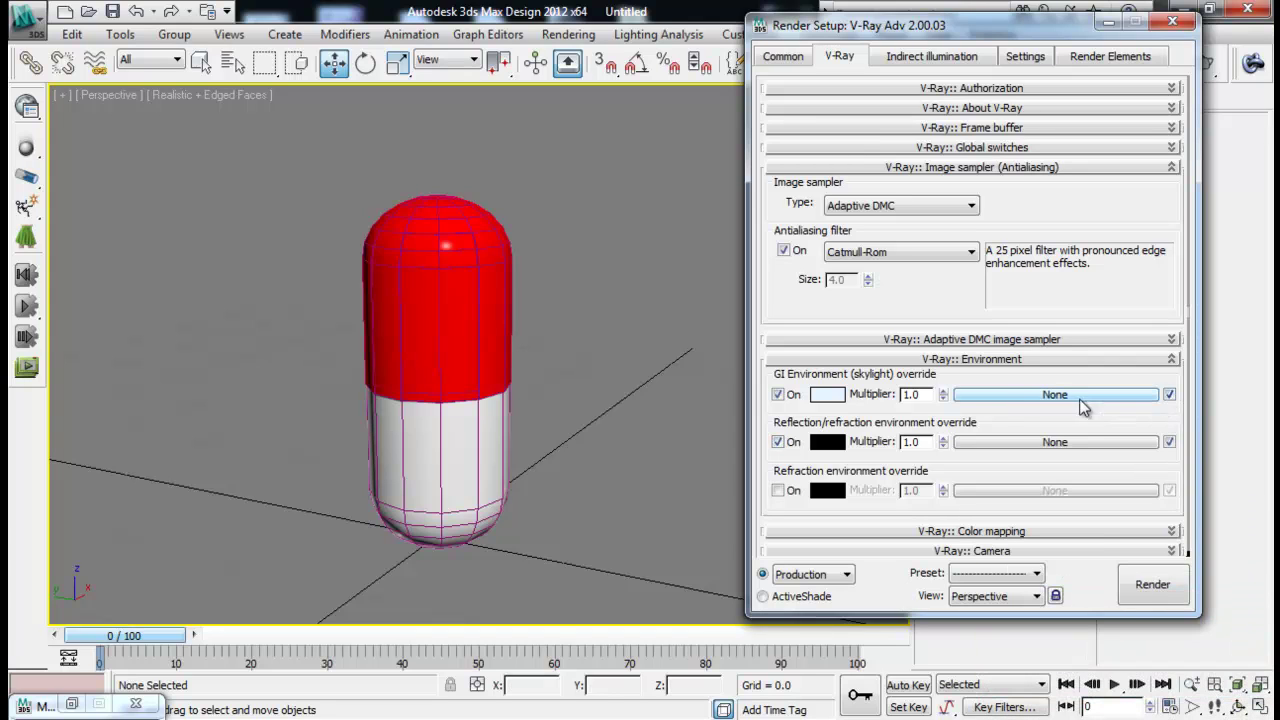
{"action": "left_click", "coordinate": [1169, 395]}
Restore the Material Editor and assign the third slot's VRayHDRI map as an instance to the reflection/refraction environment override
{"action": "left_click", "coordinate": [72, 704]}
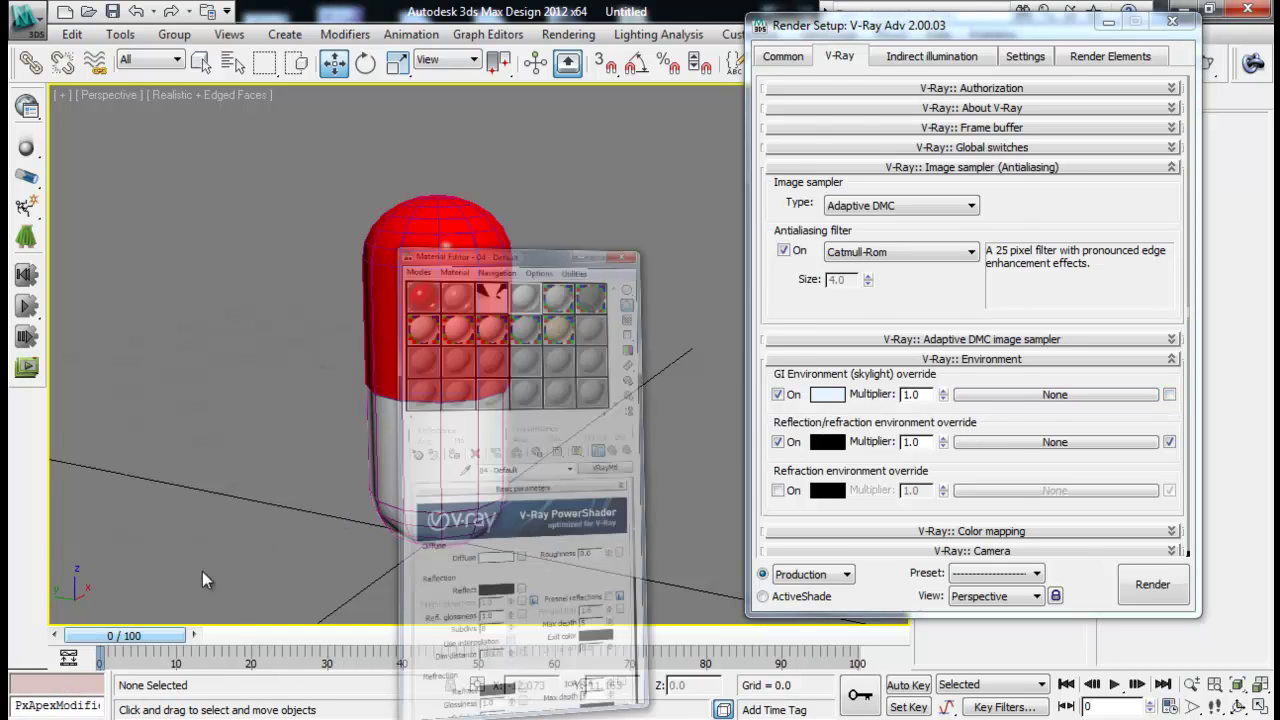
{"action": "left_click_drag", "start_coordinate": [768, 50], "coordinate": [322, 50]}
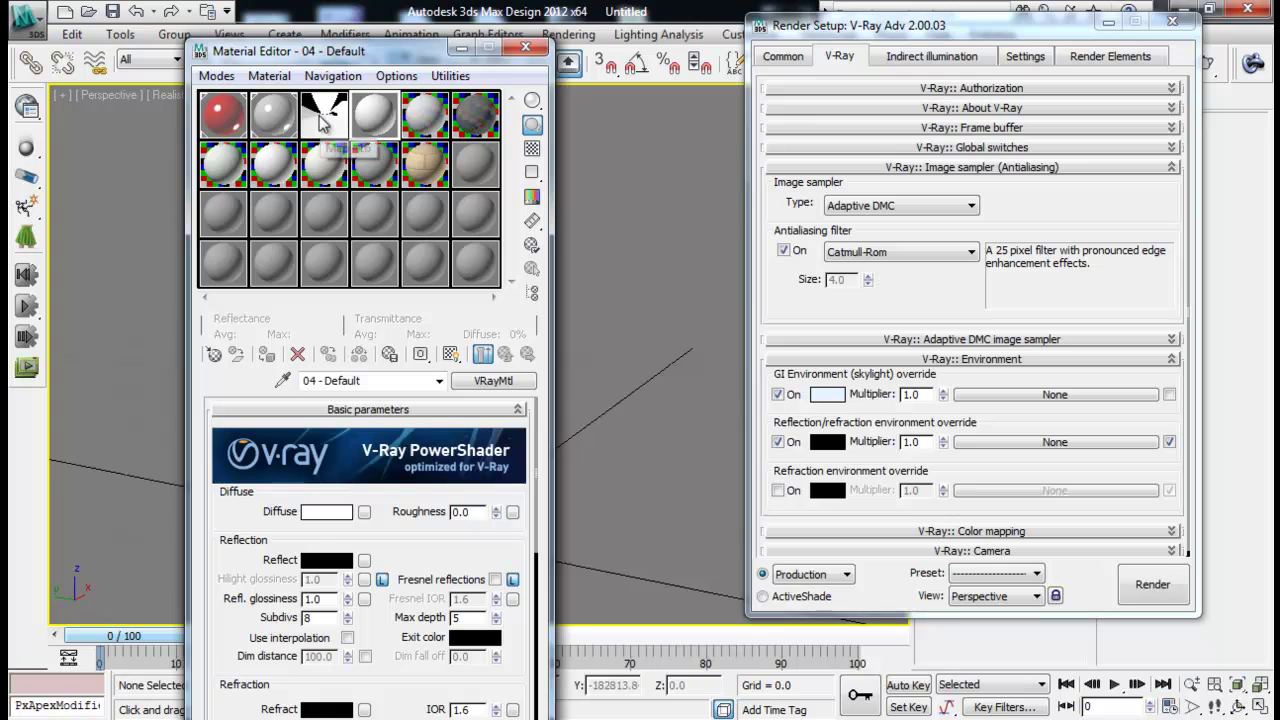
{"action": "left_click_drag", "start_coordinate": [322, 120], "coordinate": [1047, 508]}
{"action": "left_click_drag", "start_coordinate": [990, 433], "coordinate": [993, 440]}
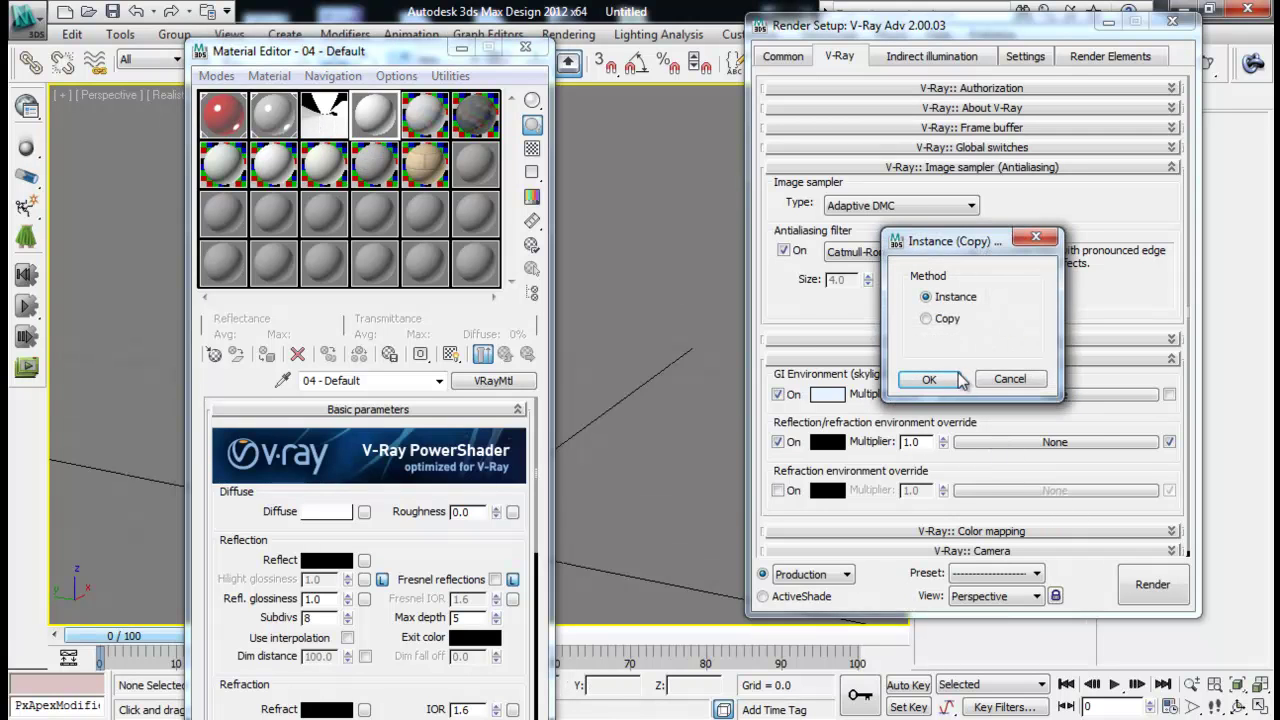
{"action": "left_click", "coordinate": [936, 383]}
Create a VRayPlane on the ground beside the capsule and assign the 04 - Default material to it
{"action": "left_click_drag", "start_coordinate": [421, 50], "coordinate": [173, 102]}
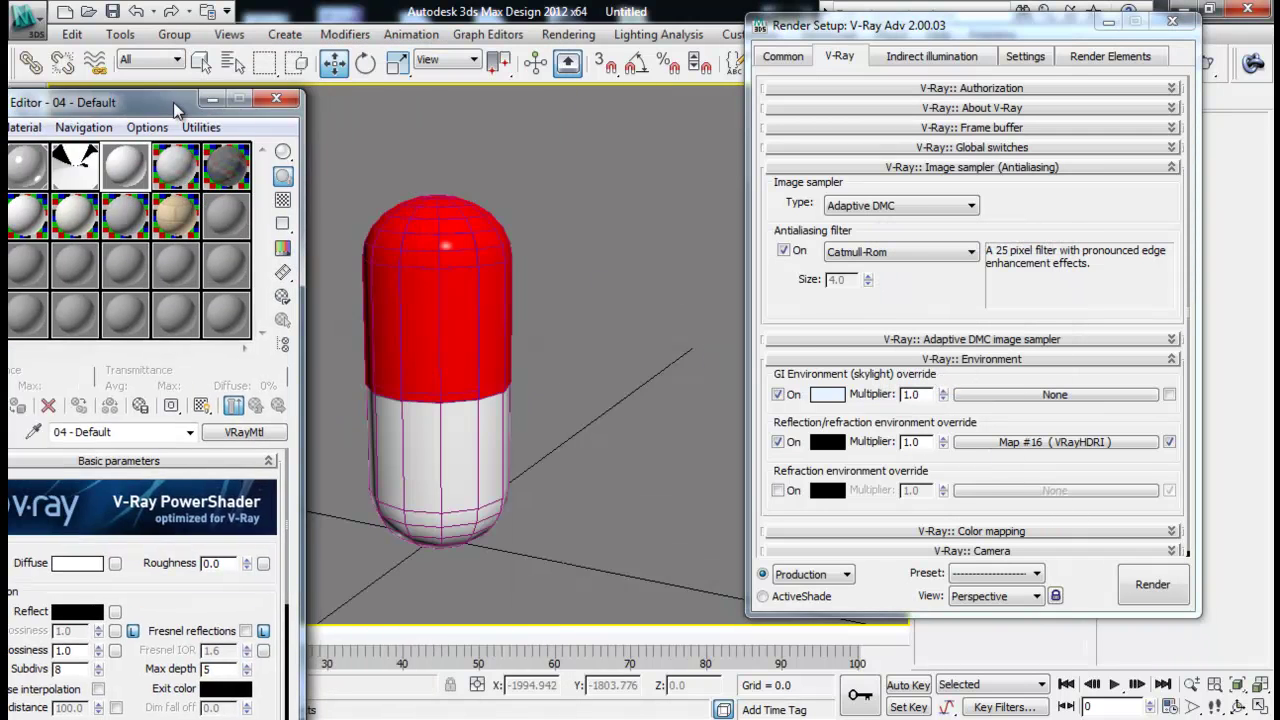
{"action": "left_click_drag", "start_coordinate": [845, 25], "coordinate": [435, 152]}
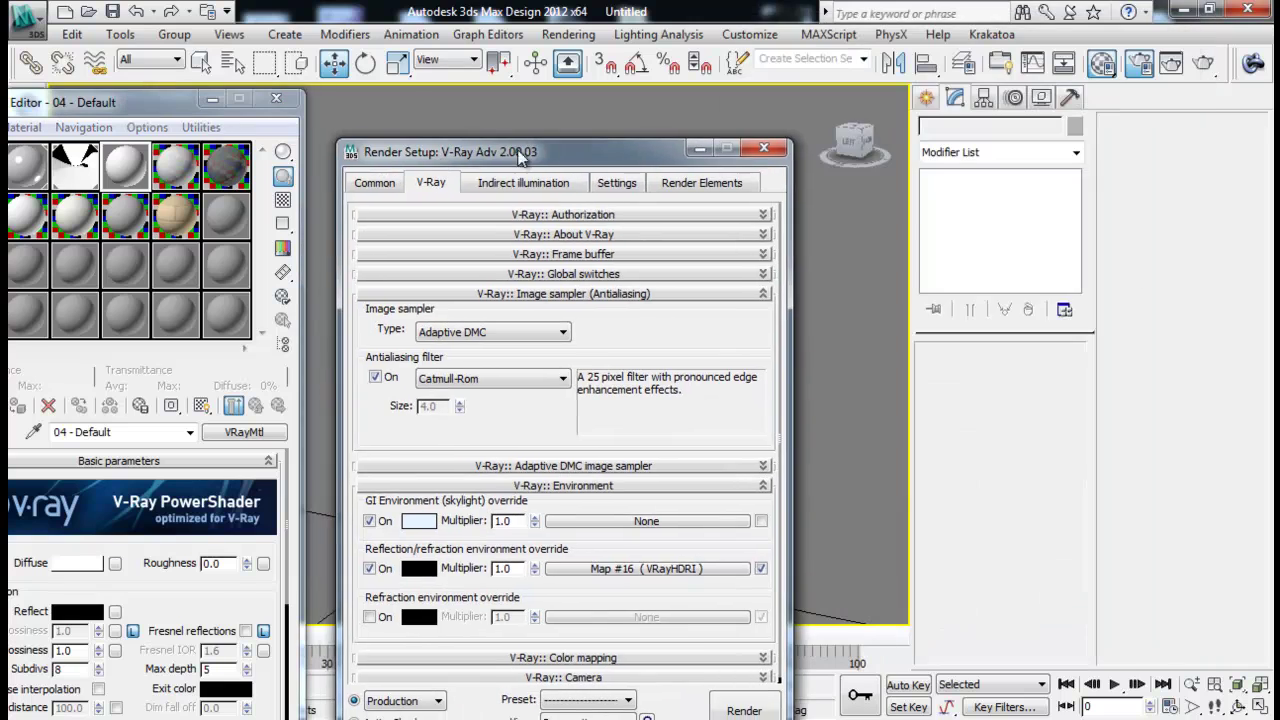
{"action": "left_click", "coordinate": [926, 97]}
{"action": "left_click", "coordinate": [975, 158]}
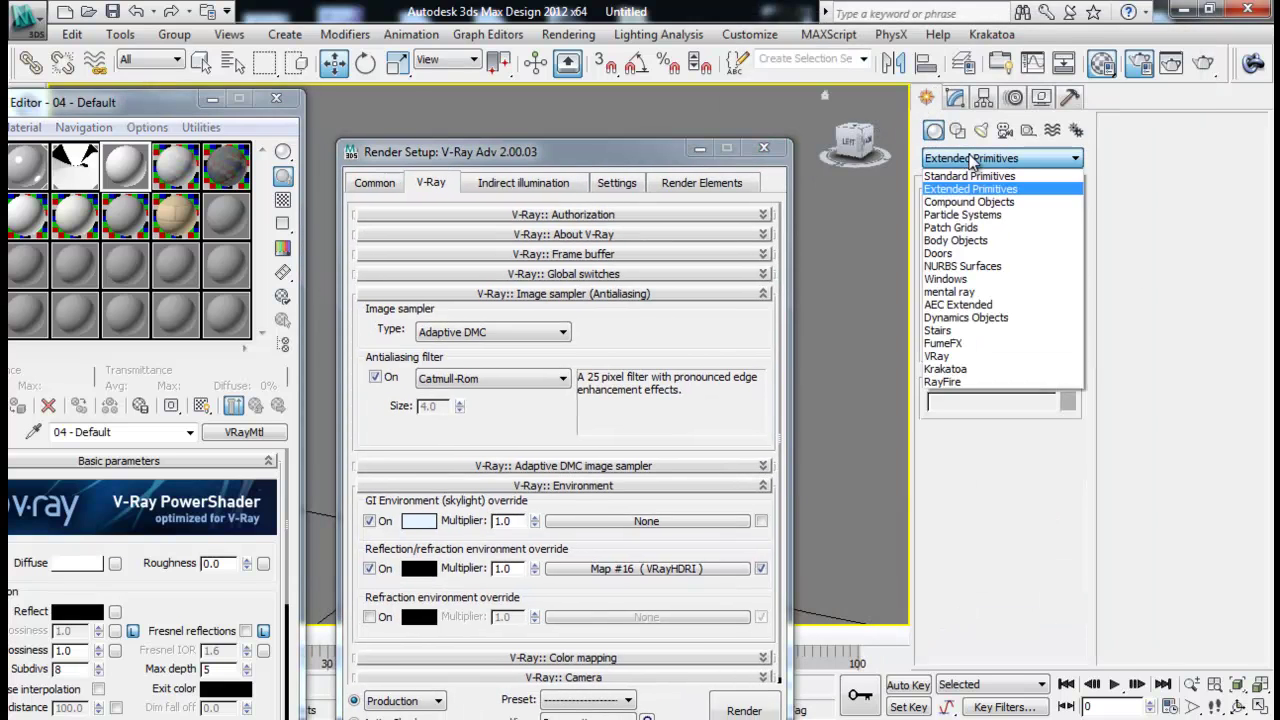
{"action": "left_click", "coordinate": [958, 357]}
{"action": "left_click", "coordinate": [962, 245]}
{"action": "left_click", "coordinate": [820, 512]}
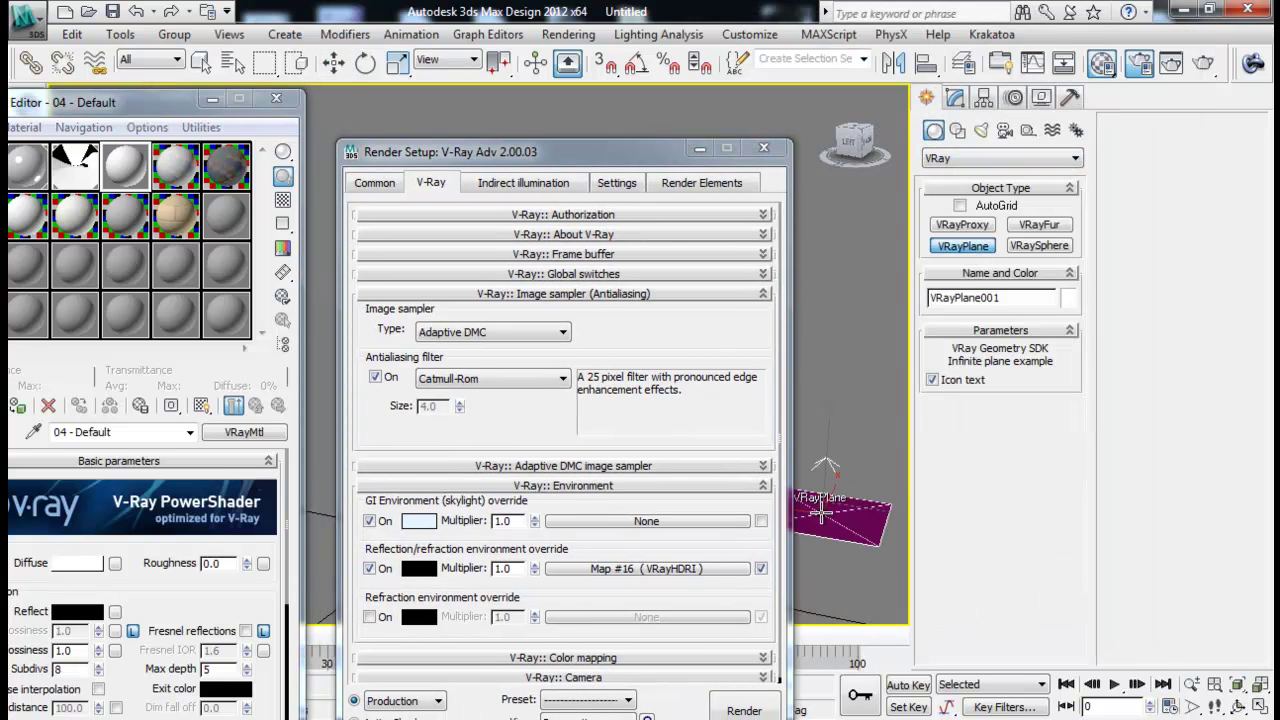
{"action": "left_click", "coordinate": [205, 284]}
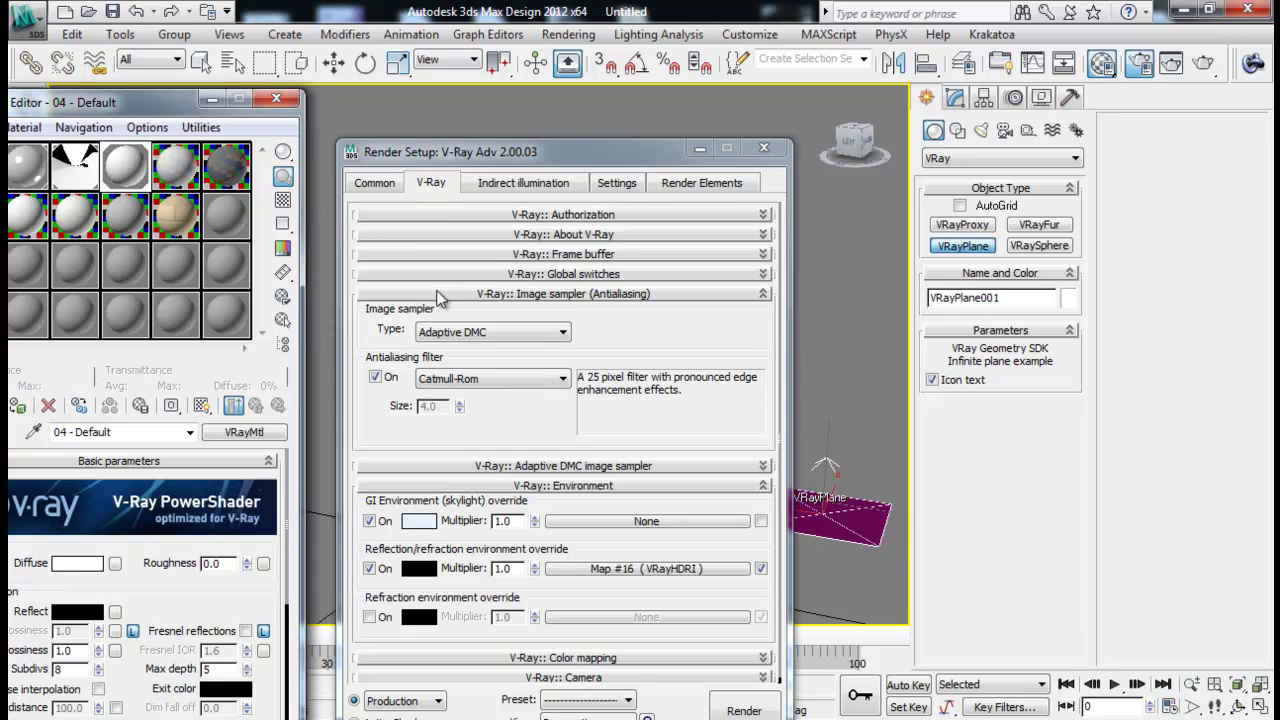
Close Render Setup, render the Perspective view to check the capsule, and close the render and V-Ray messages windows
{"action": "left_click", "coordinate": [763, 148]}
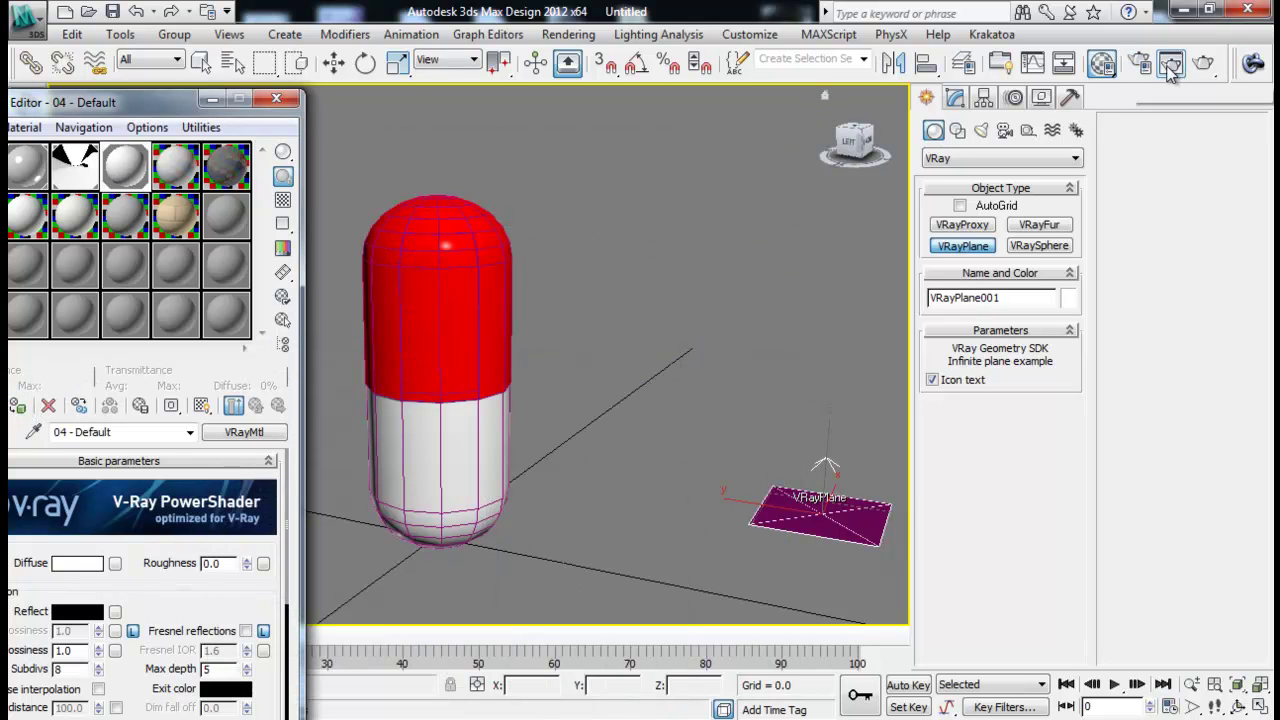
{"action": "left_click", "coordinate": [1171, 68]}
{"action": "left_click_drag", "start_coordinate": [507, 151], "coordinate": [612, 74]}
{"action": "left_click", "coordinate": [810, 74]}
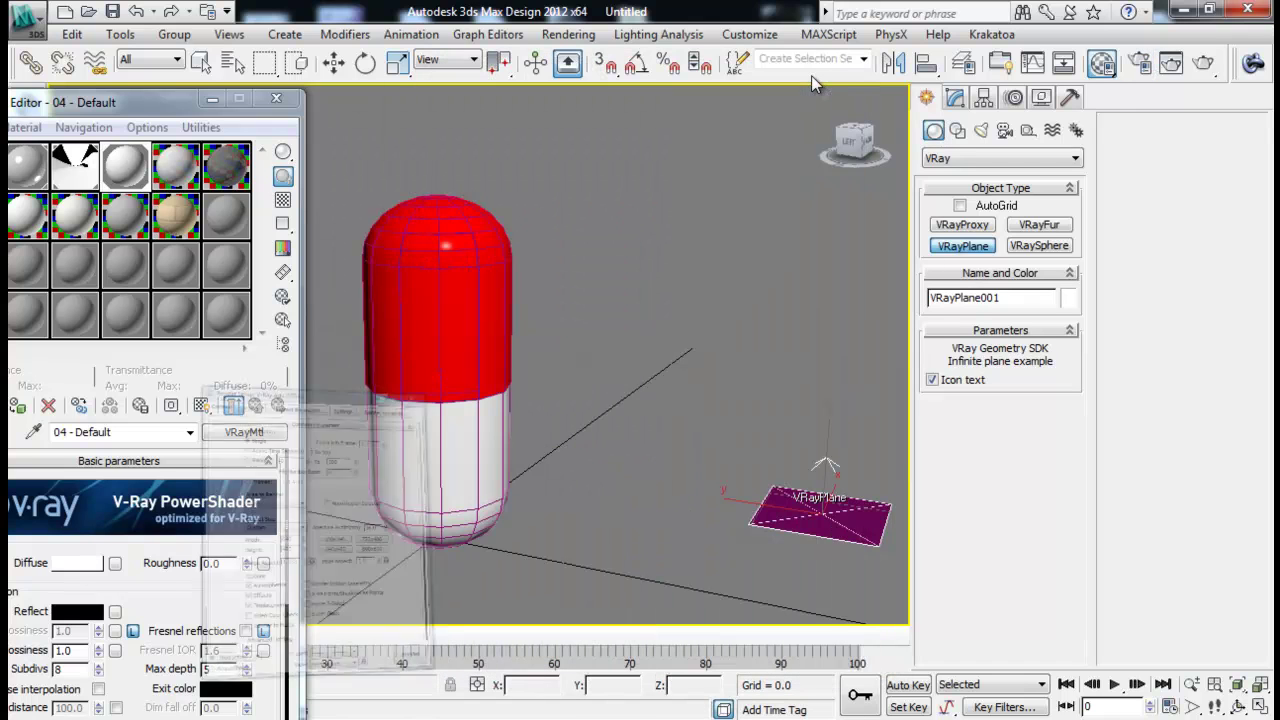
{"action": "left_click", "coordinate": [1203, 63]}
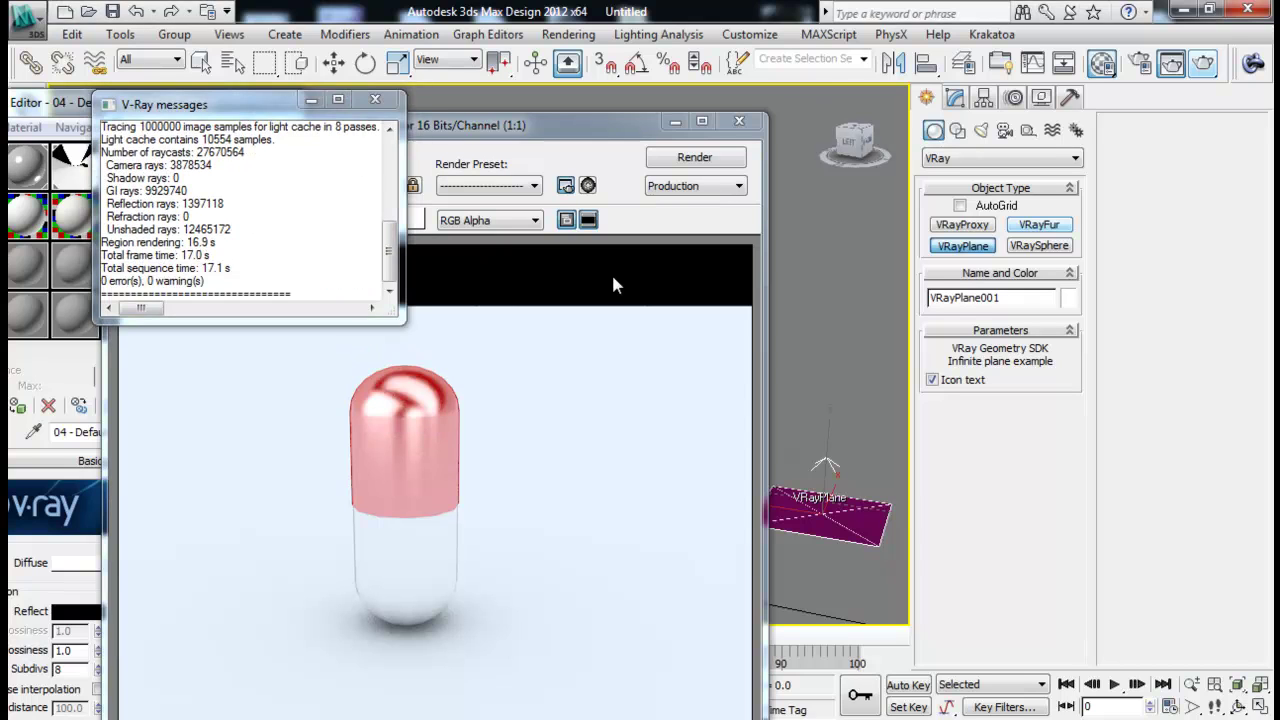
{"action": "left_click", "coordinate": [573, 121]}
{"action": "left_click_drag", "start_coordinate": [573, 121], "coordinate": [843, 13]}
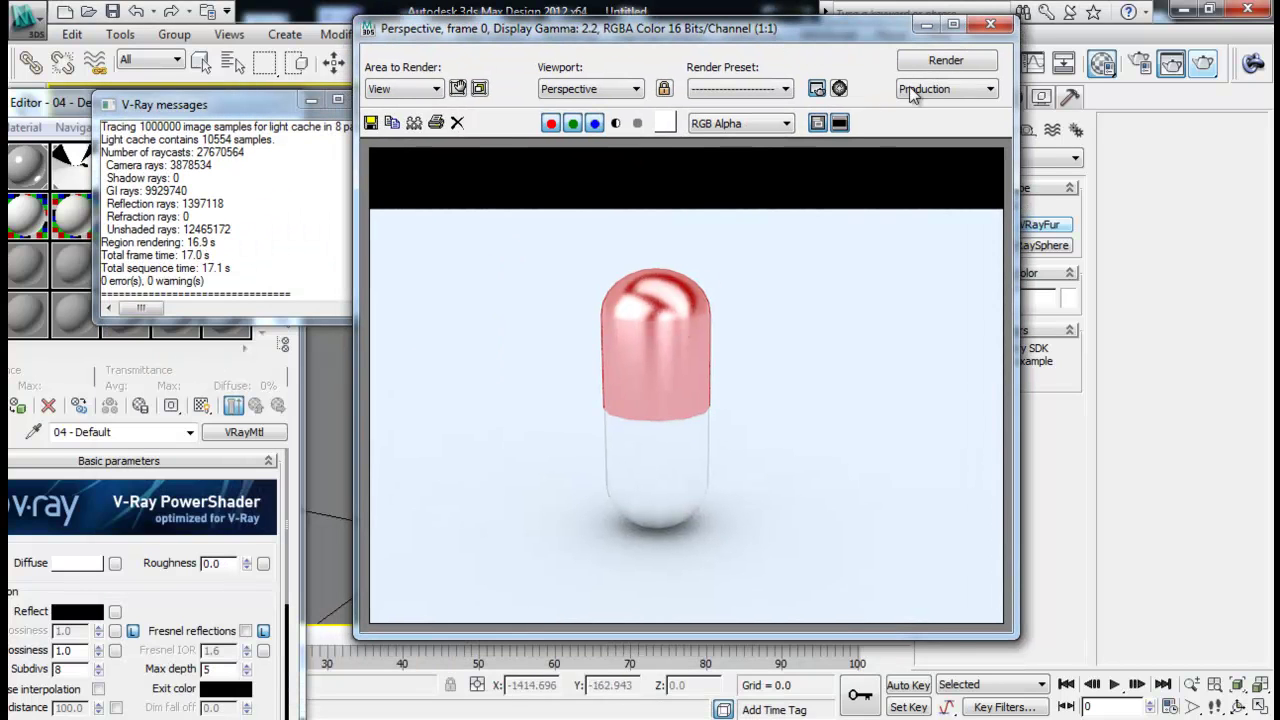
{"action": "left_click", "coordinate": [1005, 14]}
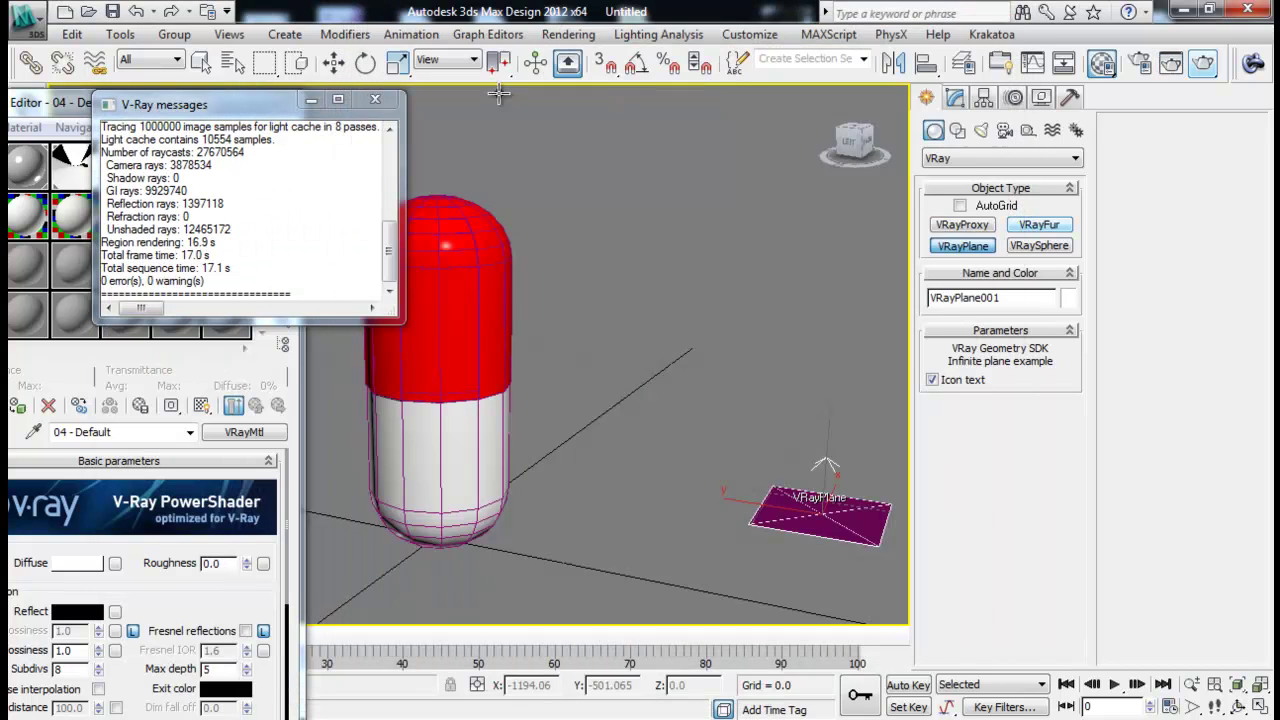
{"action": "left_click", "coordinate": [383, 120]}
Set the environment background color to the light blue sampled from the GI skylight override swatch, then close both settings windows
{"action": "left_click", "coordinate": [567, 34]}
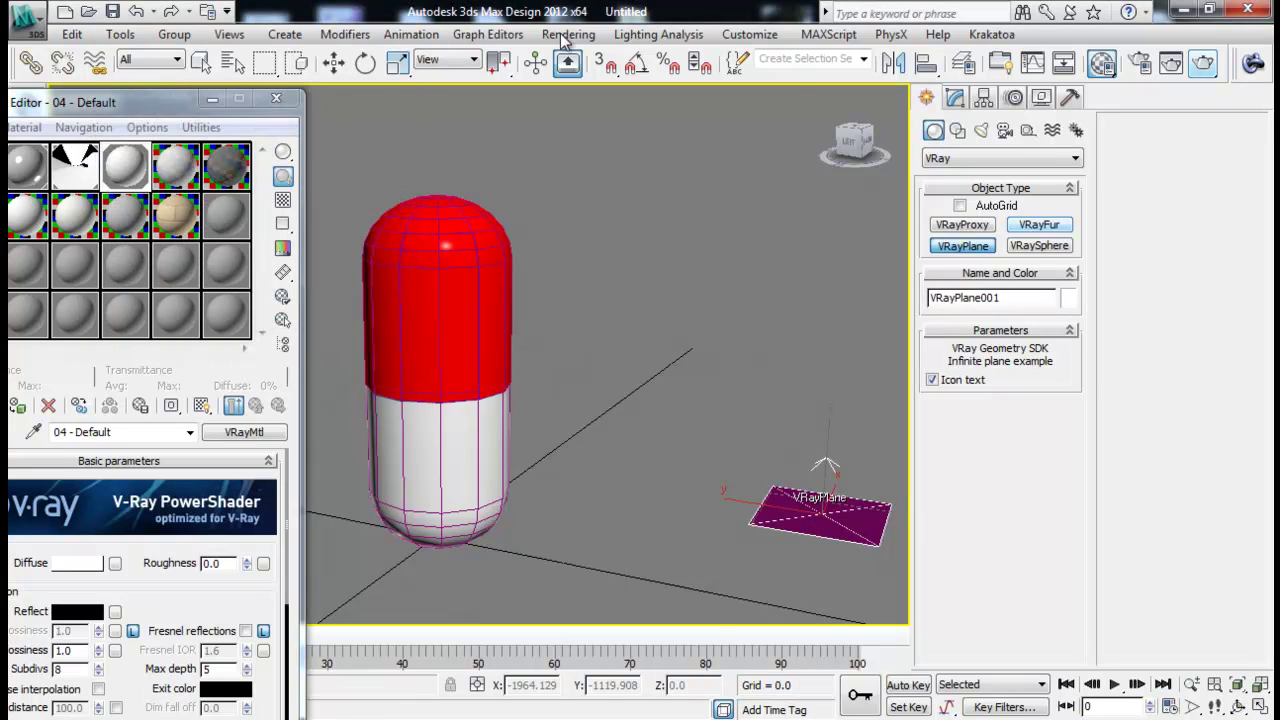
{"action": "left_click", "coordinate": [567, 34]}
{"action": "left_click", "coordinate": [602, 168]}
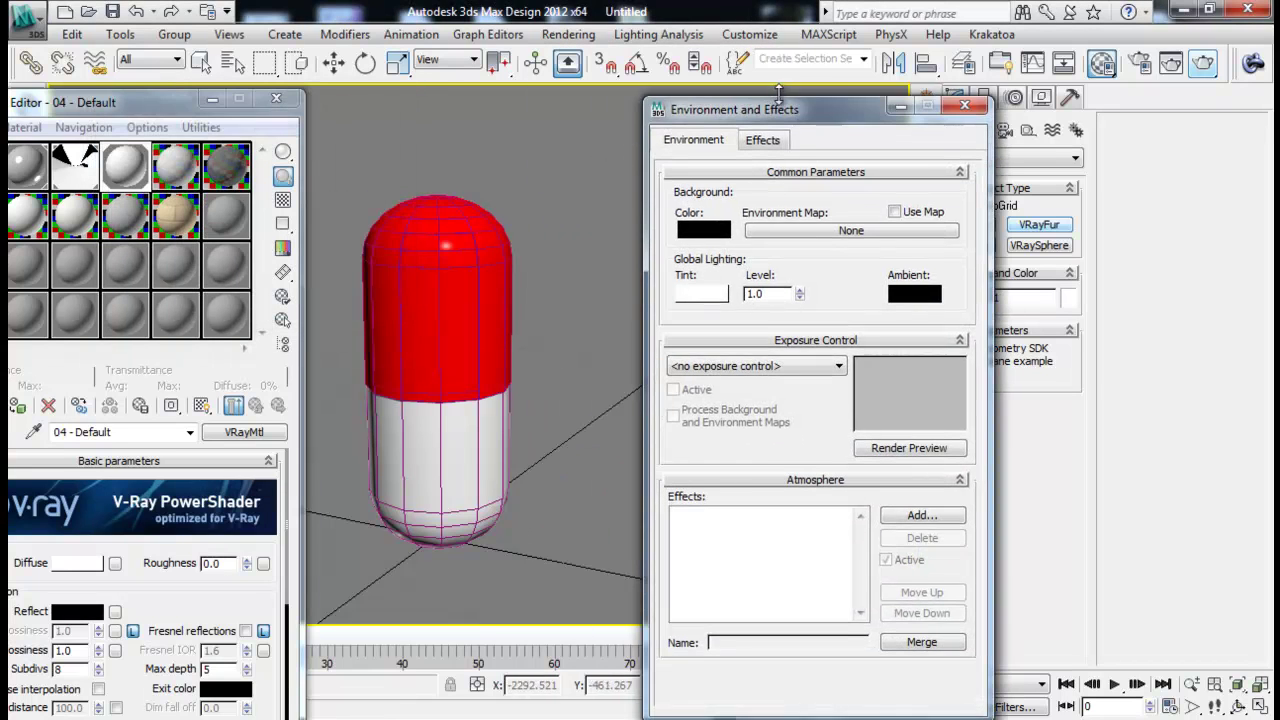
{"action": "left_click", "coordinate": [1140, 62]}
{"action": "left_click_drag", "start_coordinate": [700, 74], "coordinate": [392, 80]}
{"action": "left_click", "coordinate": [288, 113]}
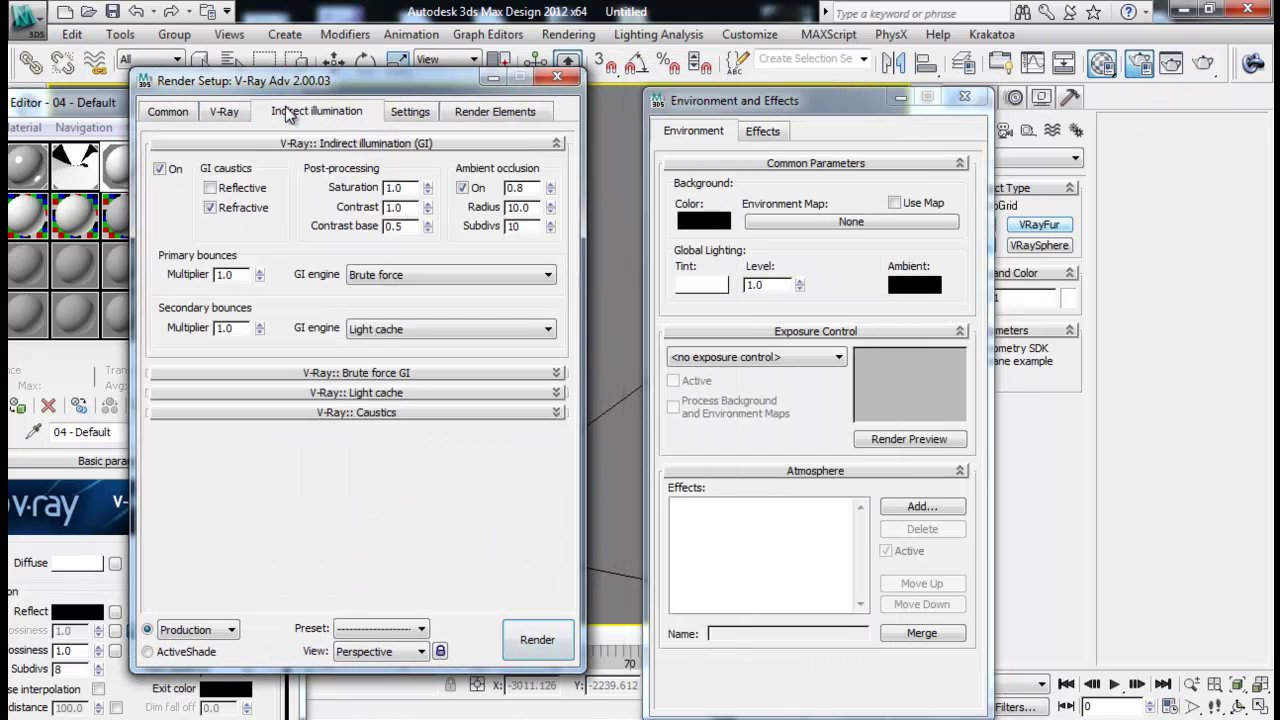
{"action": "left_click", "coordinate": [228, 113]}
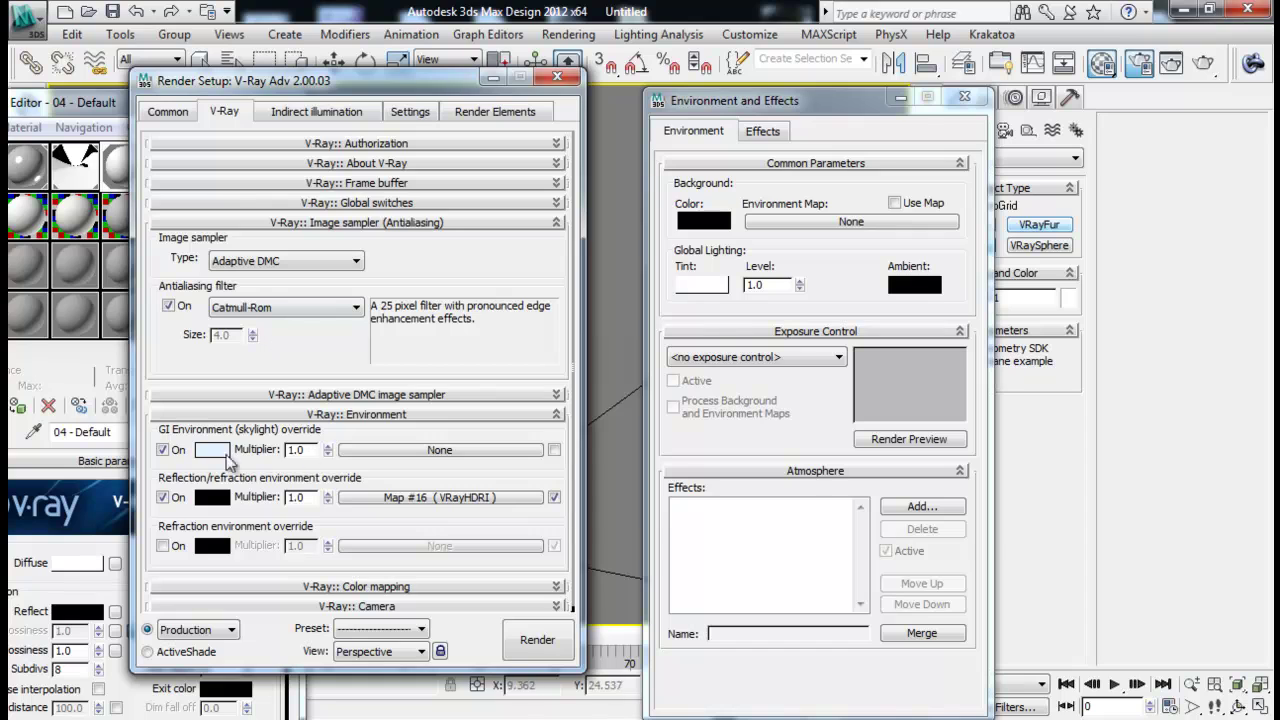
{"action": "left_click", "coordinate": [698, 222]}
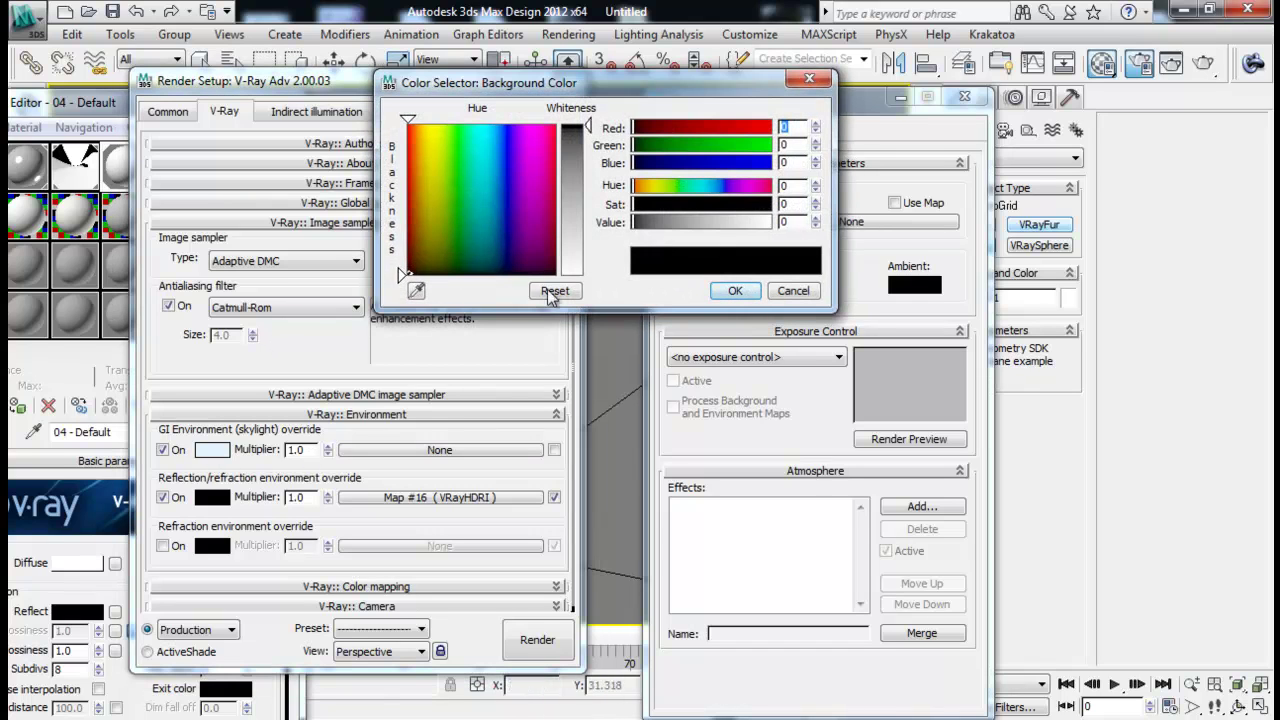
{"action": "left_click", "coordinate": [420, 289]}
{"action": "left_click", "coordinate": [208, 447]}
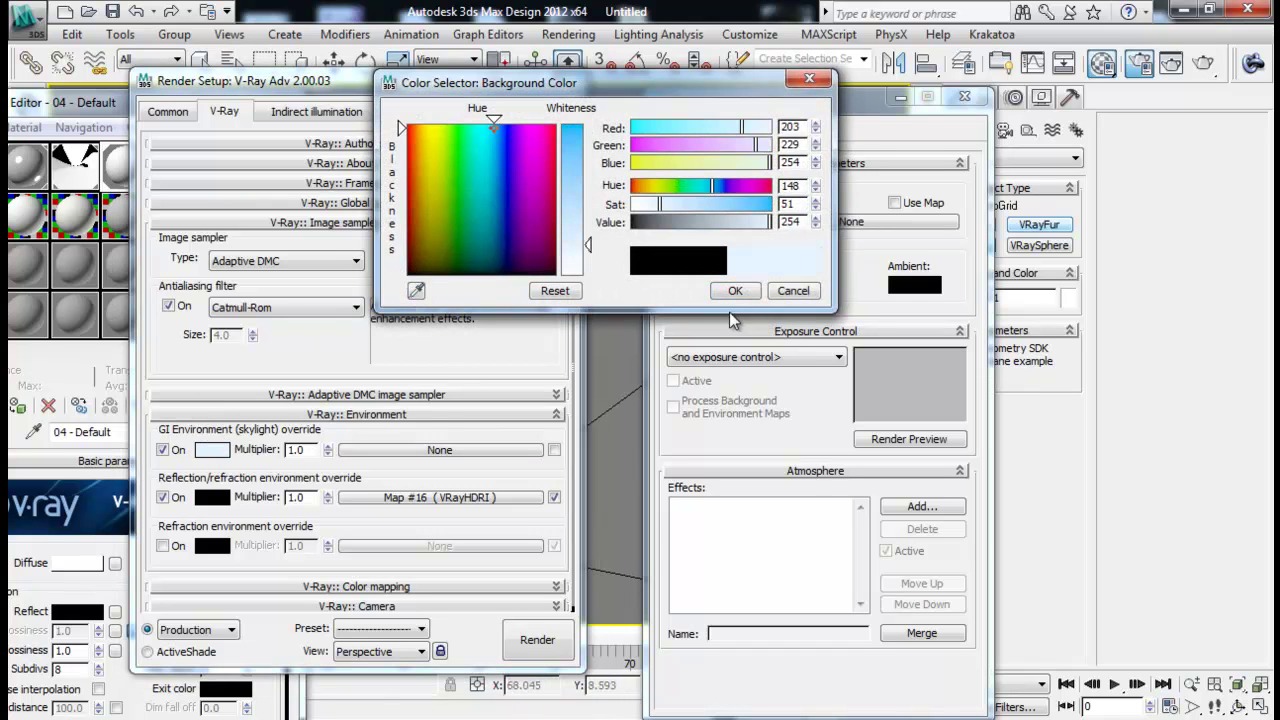
{"action": "left_click", "coordinate": [733, 292]}
{"action": "left_click", "coordinate": [557, 77]}
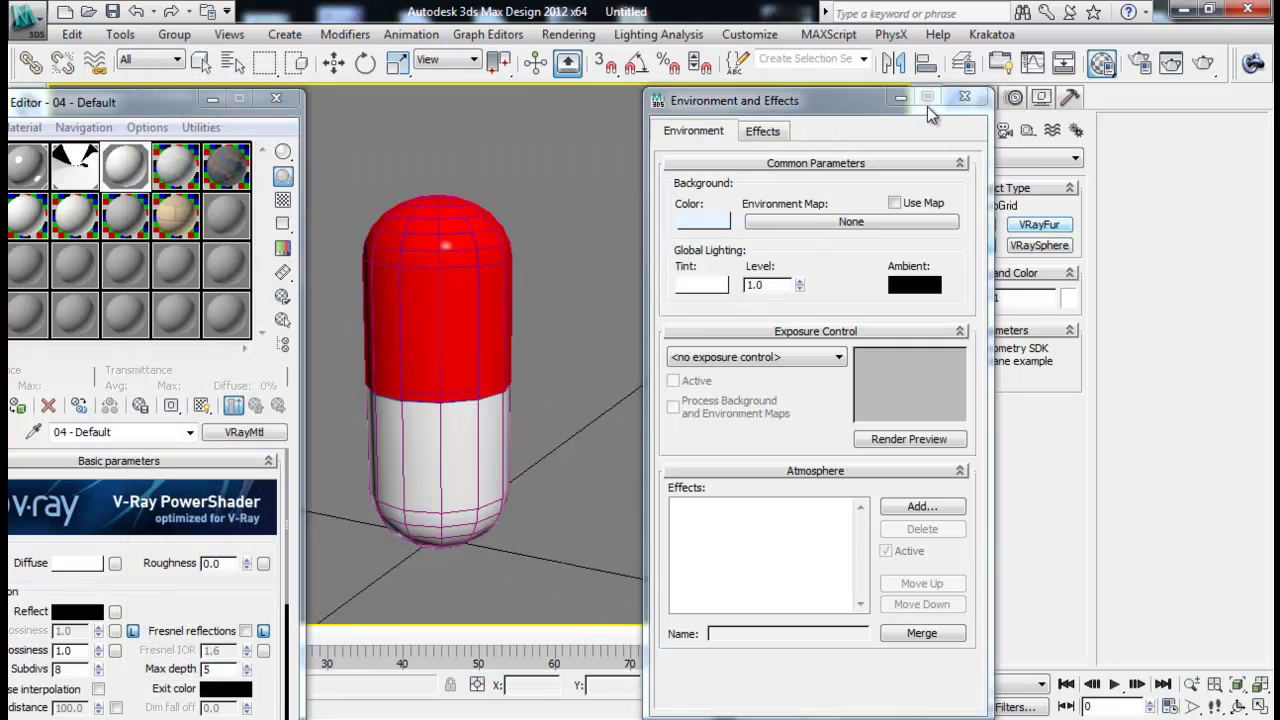
{"action": "left_click", "coordinate": [965, 96]}
Close the Material Editor and frame the capsule and VRayPlane from a low, more distant angle in the Perspective view
{"action": "left_click", "coordinate": [213, 103]}
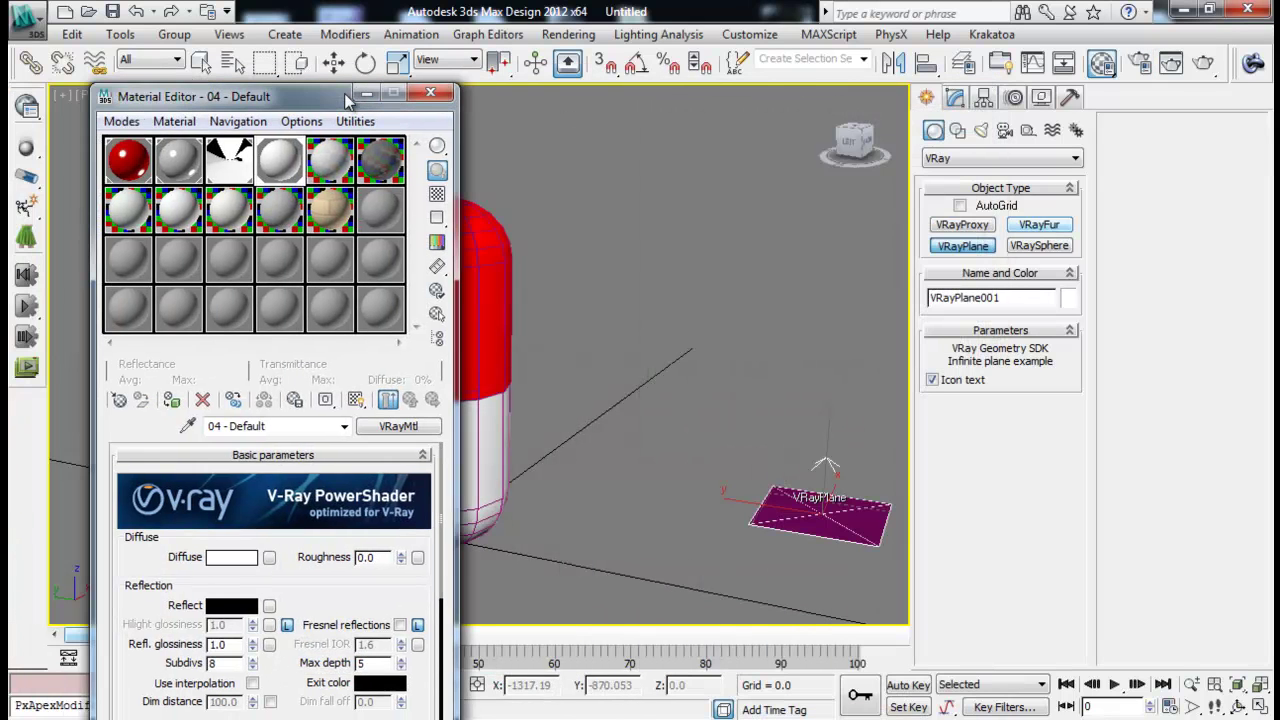
{"action": "left_click", "coordinate": [437, 87]}
{"action": "middle_click_drag", "start_coordinate": [557, 308], "coordinate": [563, 393], "text": "alt"}
{"action": "scroll", "coordinate": [563, 380], "scroll_direction": "down", "scroll_amount": 3}
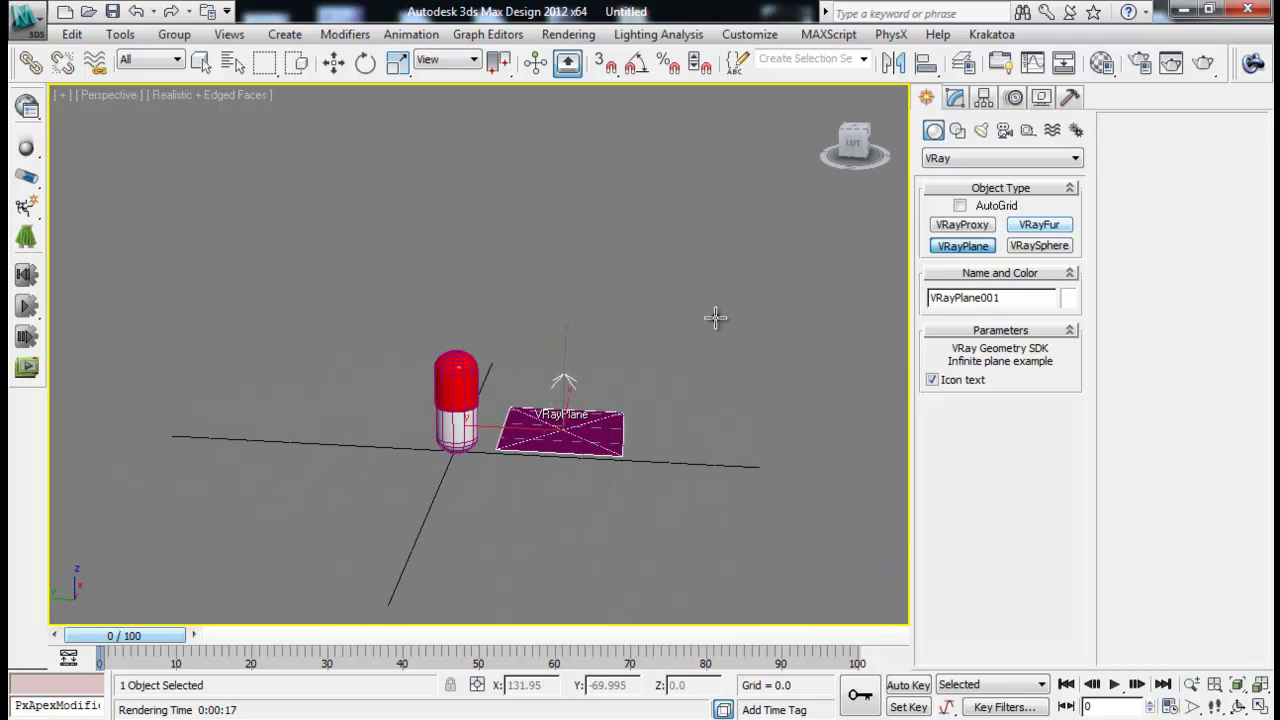
{"action": "middle_click_drag", "start_coordinate": [712, 316], "coordinate": [711, 340]}
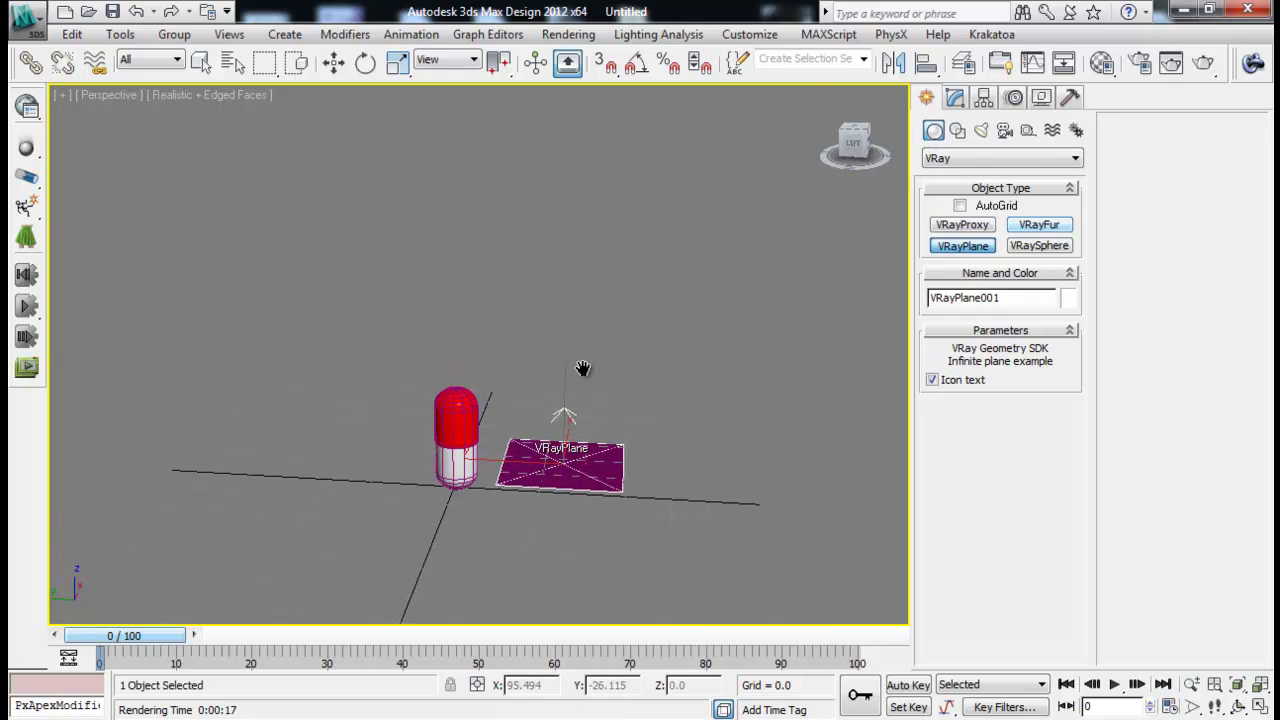
{"action": "middle_click_drag", "start_coordinate": [586, 366], "coordinate": [663, 341]}
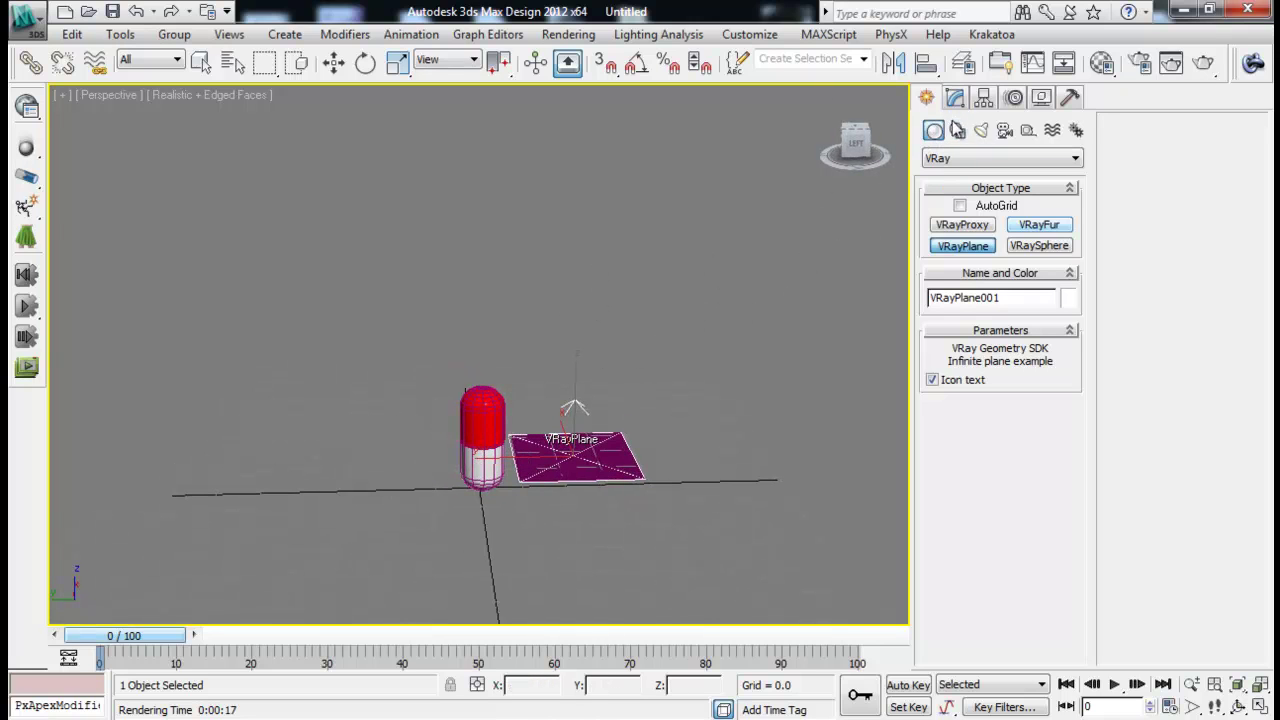
Create a small PF Source particle emitter in the Perspective view beside the capsule
{"action": "left_click", "coordinate": [962, 158]}
{"action": "left_click", "coordinate": [962, 215]}
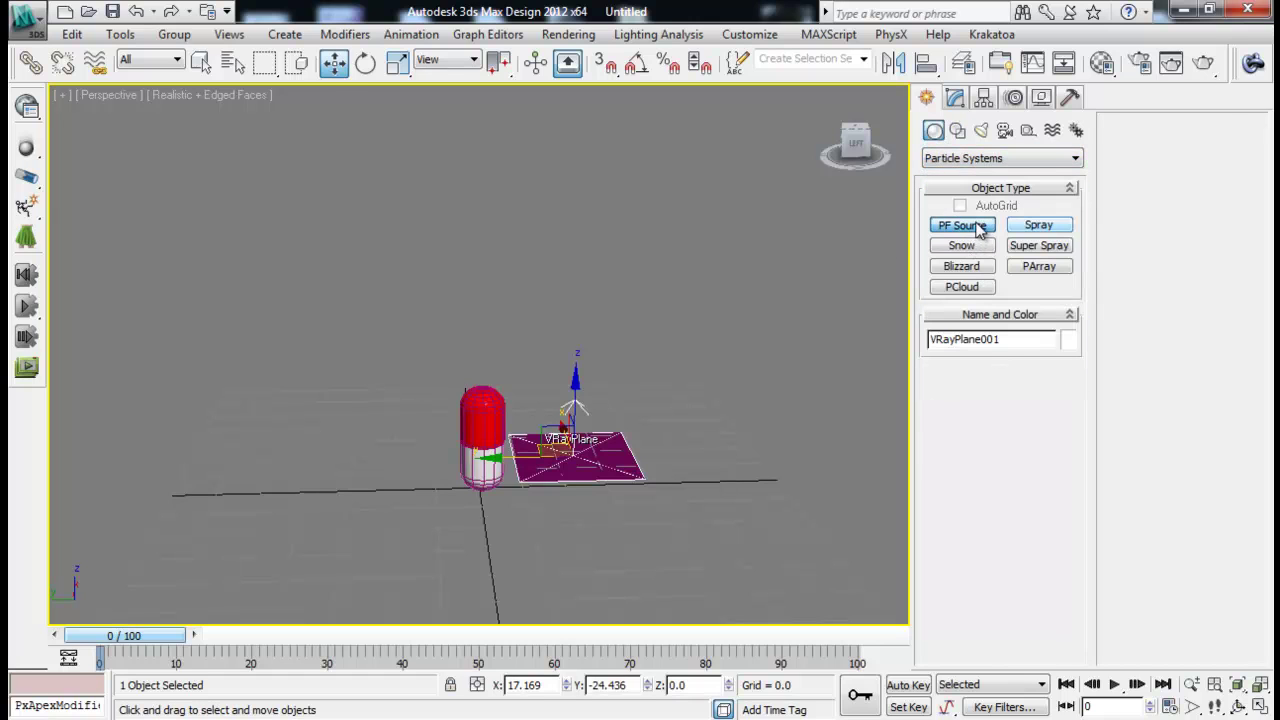
{"action": "left_click", "coordinate": [962, 225]}
{"action": "left_click_drag", "start_coordinate": [420, 437], "coordinate": [532, 477]}
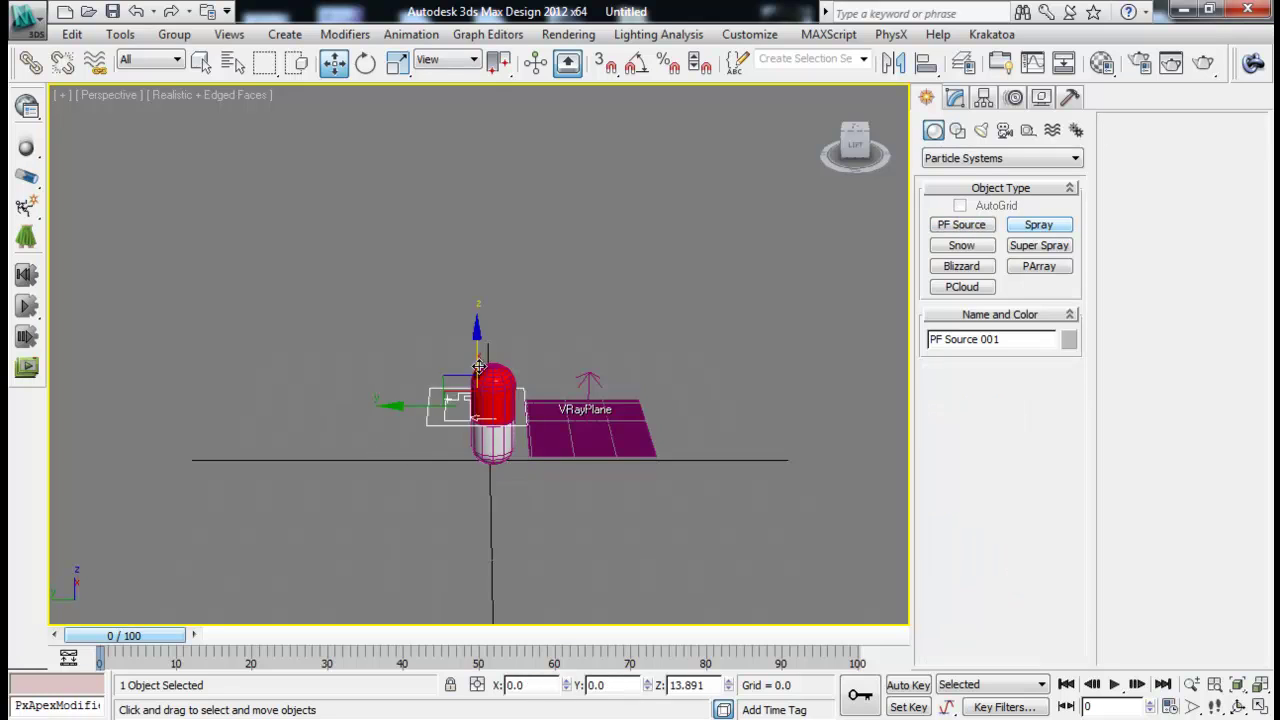
Raise the PF Source emitter high above the capsule, to a Z height of about 543
{"action": "middle_click_drag", "start_coordinate": [467, 416], "coordinate": [490, 309], "text": "alt"}
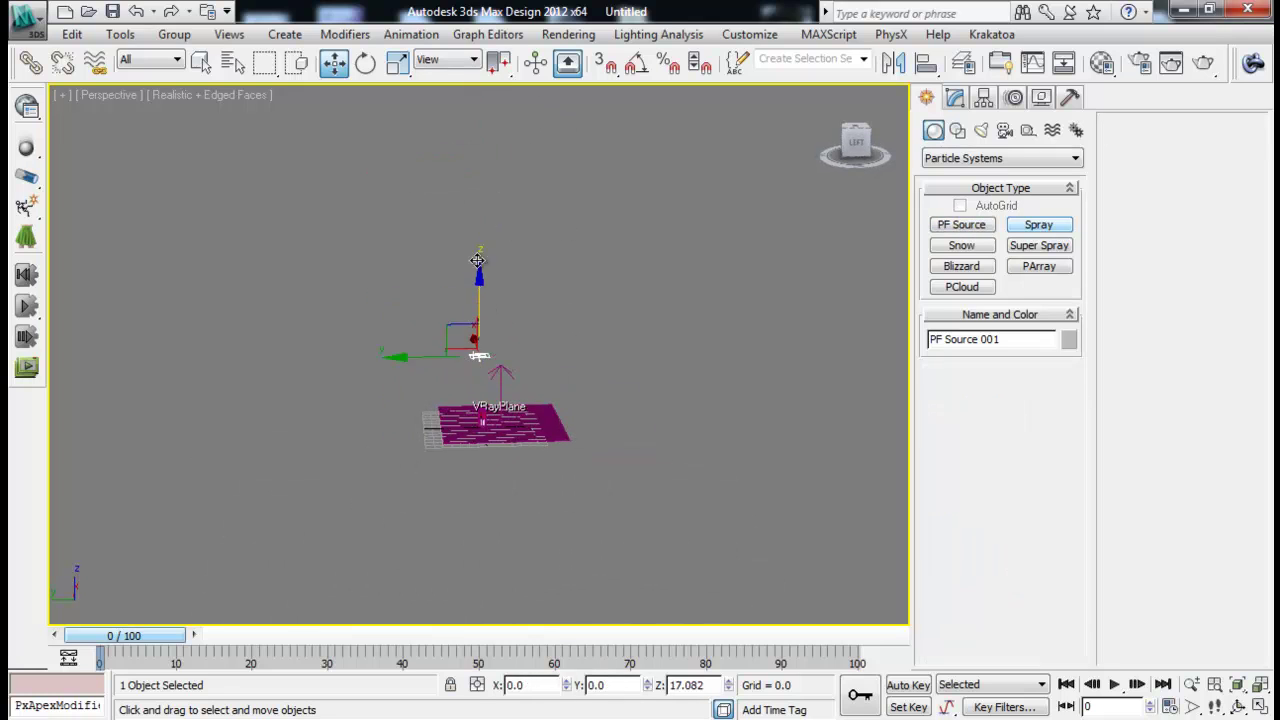
{"action": "left_click_drag", "start_coordinate": [490, 318], "coordinate": [490, 55]}
{"action": "middle_click_drag", "start_coordinate": [530, 268], "coordinate": [530, 443]}
{"action": "left_click_drag", "start_coordinate": [488, 249], "coordinate": [488, 145]}
{"action": "middle_click_drag", "start_coordinate": [520, 380], "coordinate": [494, 387]}
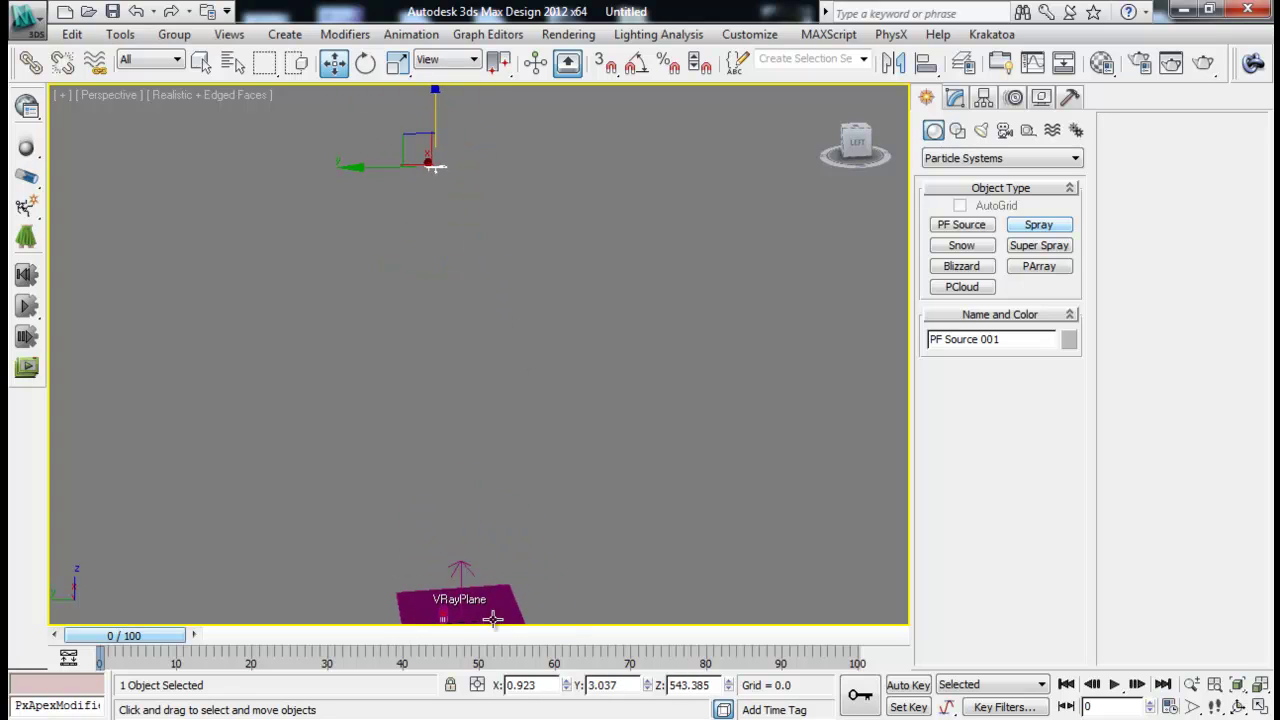
Move the VRayPlane well off to the side of the capsule and the particle emitter
{"action": "left_click", "coordinate": [462, 604]}
{"action": "middle_click_drag", "start_coordinate": [470, 580], "coordinate": [435, 490]}
{"action": "middle_click_drag", "start_coordinate": [534, 451], "coordinate": [494, 260]}
{"action": "key", "text": "ctrl+a"}
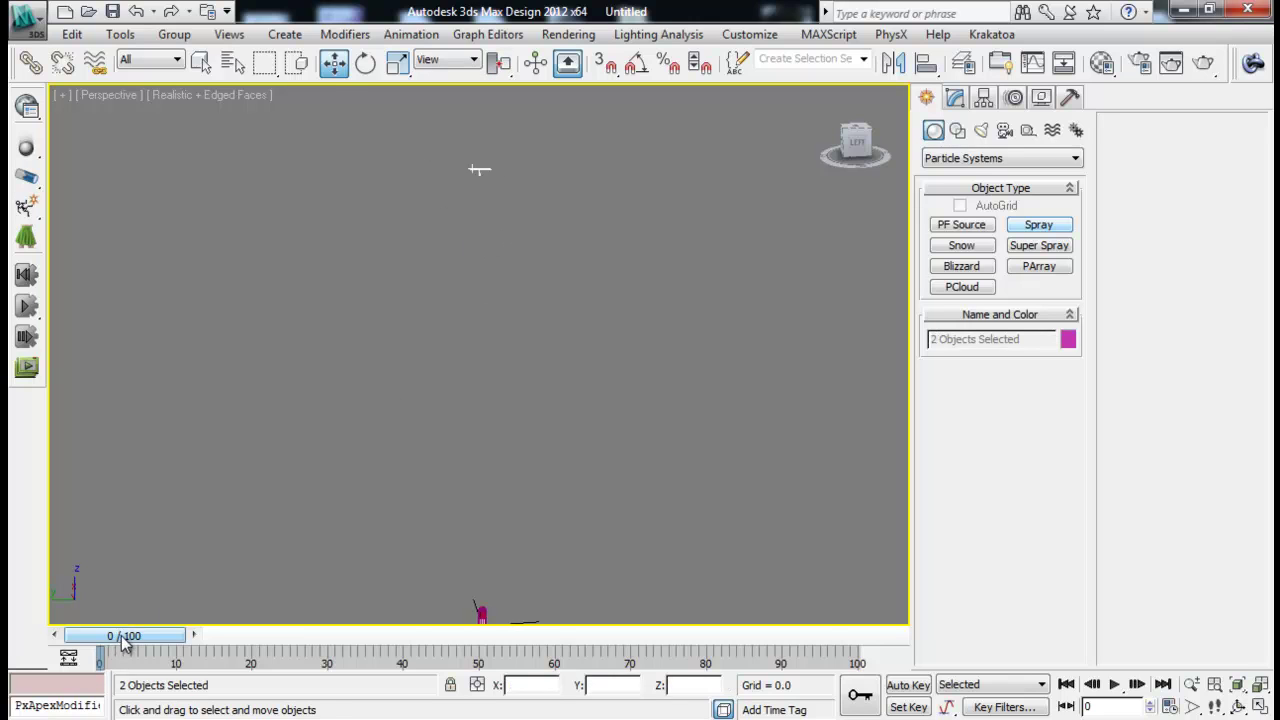
Set the animation's end time to frame 225 in the time configuration
{"action": "mouse_move", "coordinate": [124, 644]}
{"action": "left_mouse_down"}
{"action": "mouse_move", "coordinate": [716, 646]}
{"action": "mouse_move", "coordinate": [126, 640]}
{"action": "left_mouse_up"}
{"action": "key", "text": "w"}
{"action": "left_click", "coordinate": [1169, 706]}
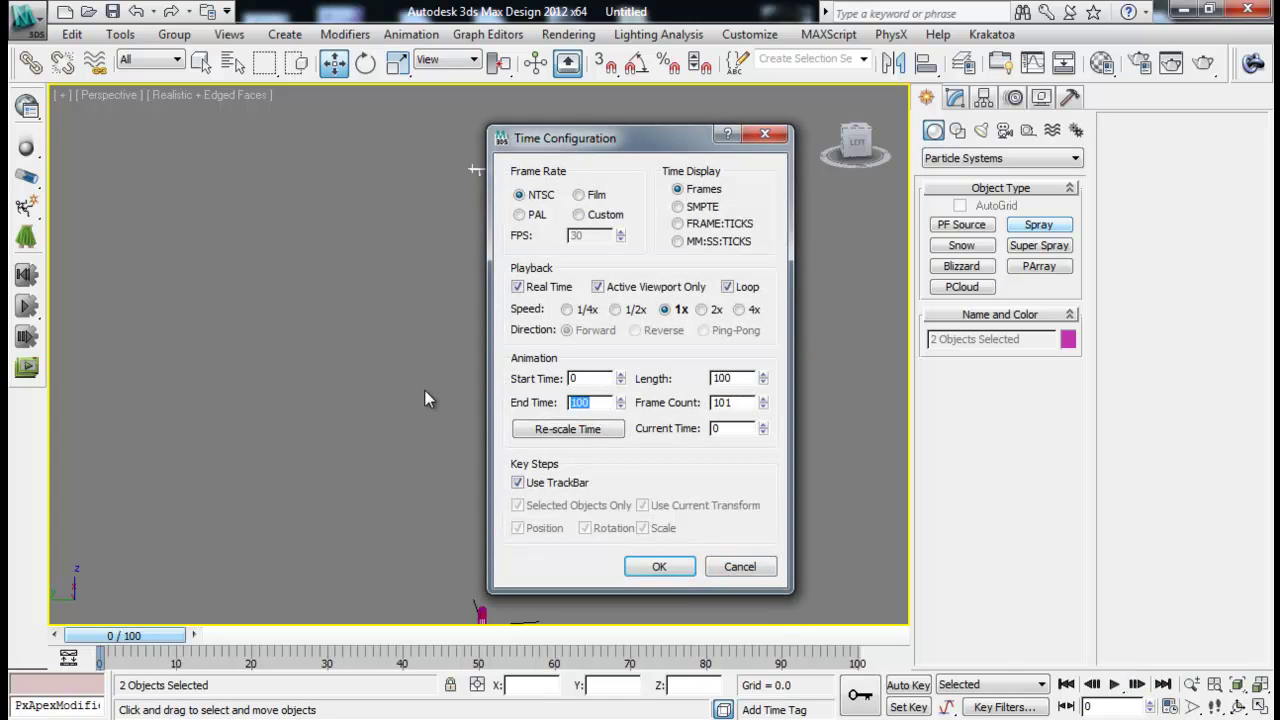
{"action": "type", "text": "225"}
{"action": "key", "text": "Return"}
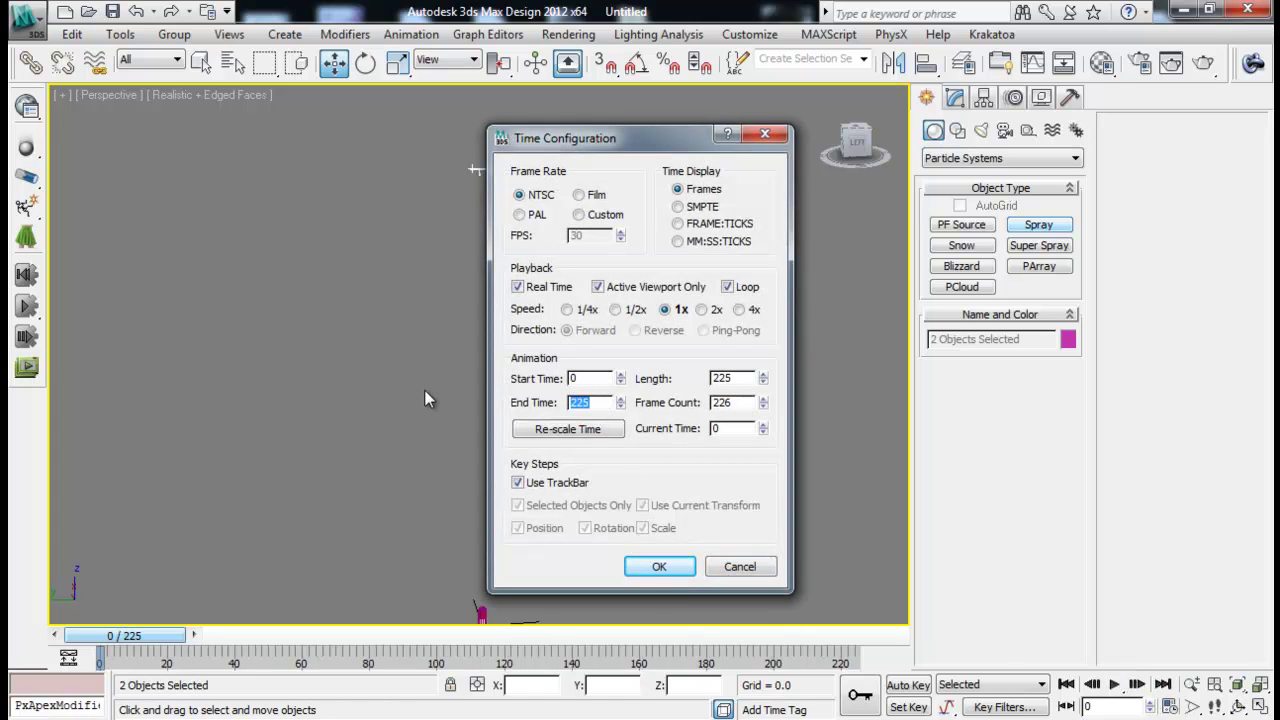
{"action": "left_click", "coordinate": [659, 566]}
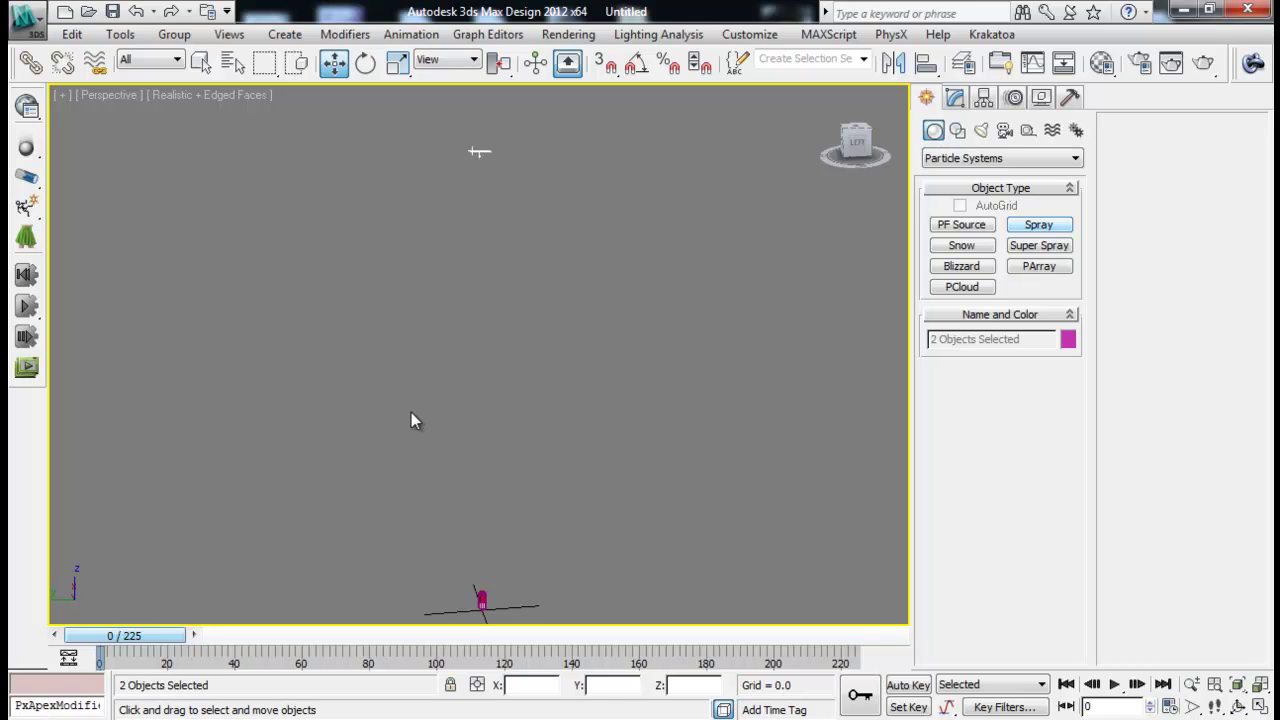
Open Particle View and set the Birth operator's Emit Stop to 150 and Amount to 500
{"action": "key", "text": "6"}
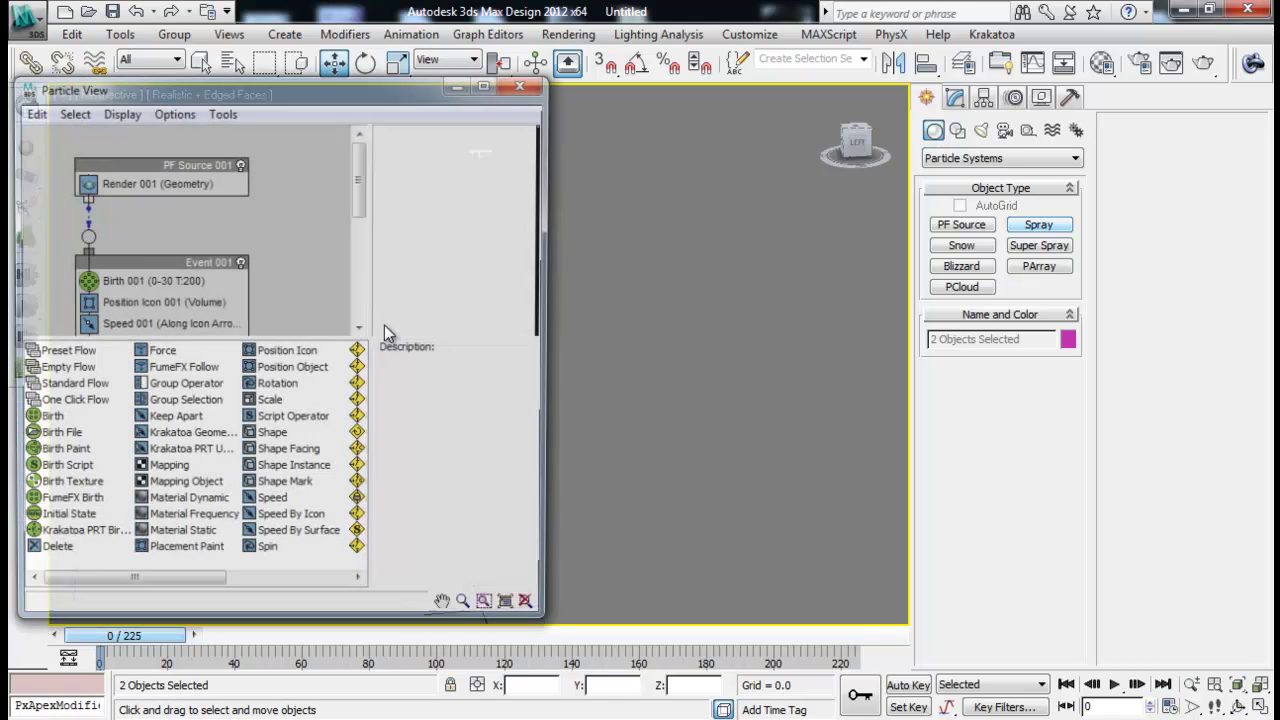
{"action": "left_click_drag", "start_coordinate": [336, 100], "coordinate": [1032, 105]}
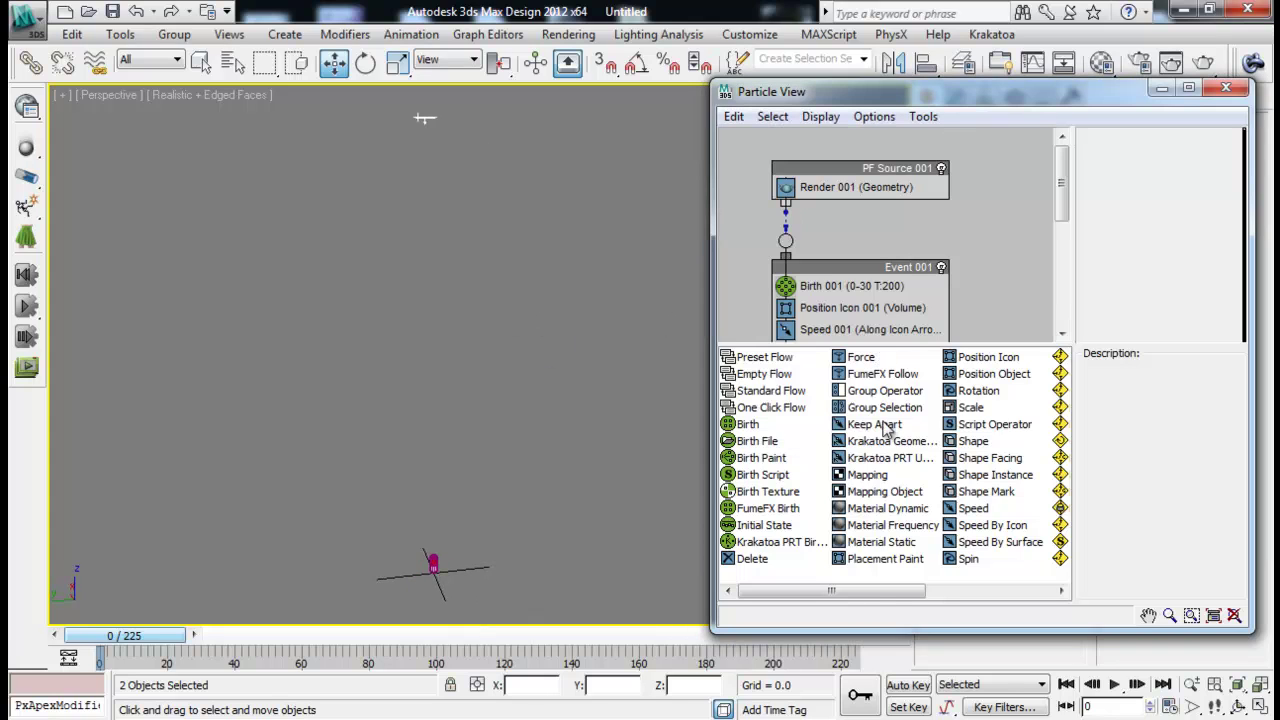
{"action": "left_click_drag", "start_coordinate": [890, 346], "coordinate": [890, 458]}
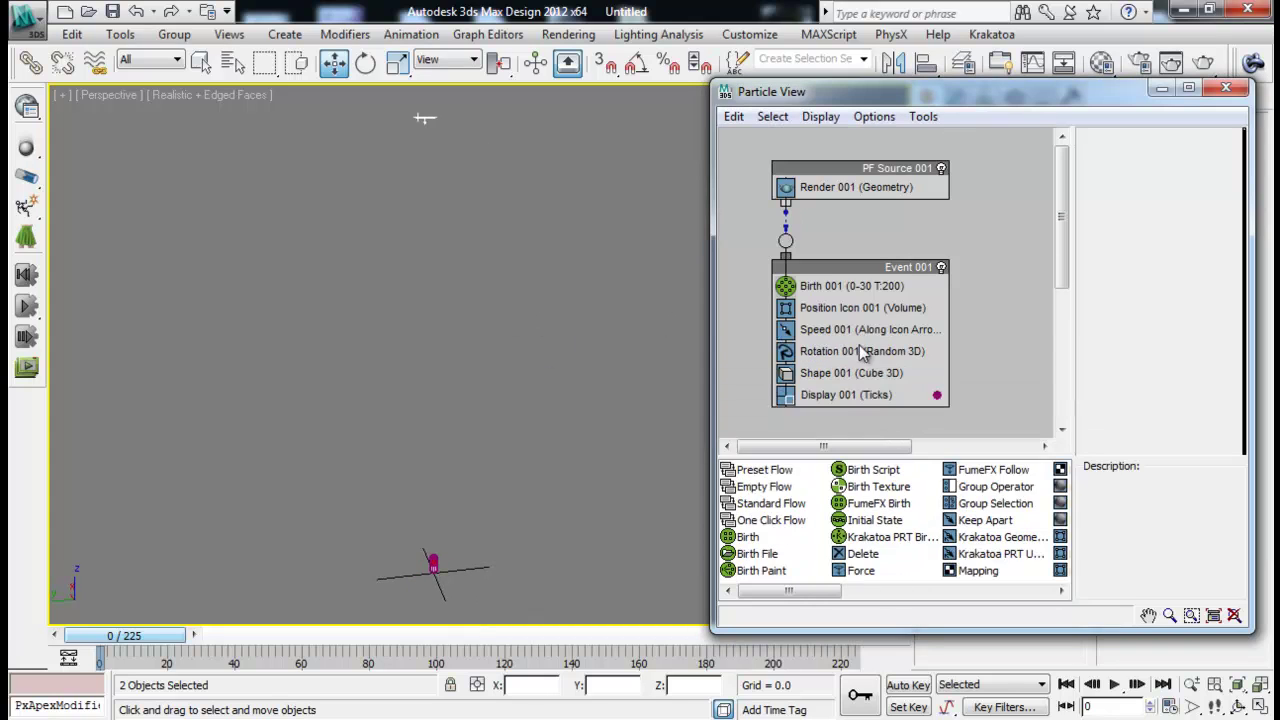
{"action": "left_click", "coordinate": [848, 287]}
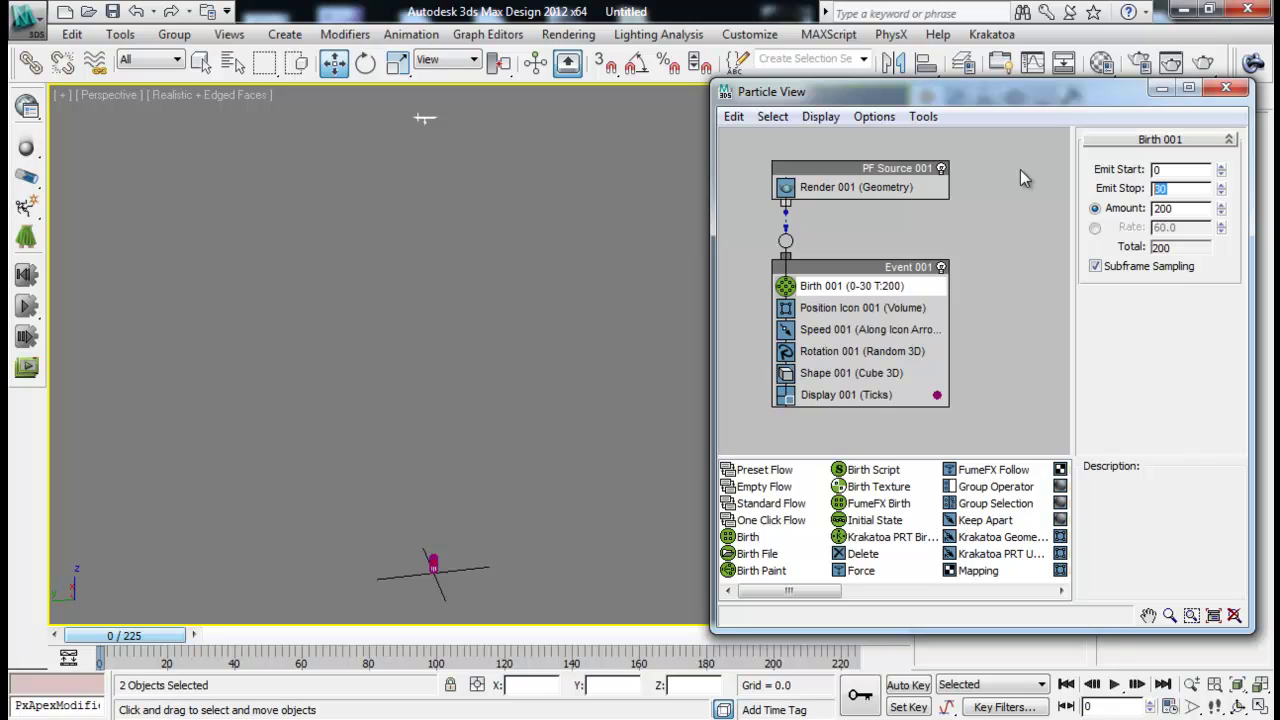
{"action": "type", "text": "150"}
{"action": "key", "text": "Return"}
Review the Position Icon, Speed and Rotation operators, preview the flow at frame 26, and delete the Shape operator from Event 001
{"action": "left_click", "coordinate": [843, 312]}
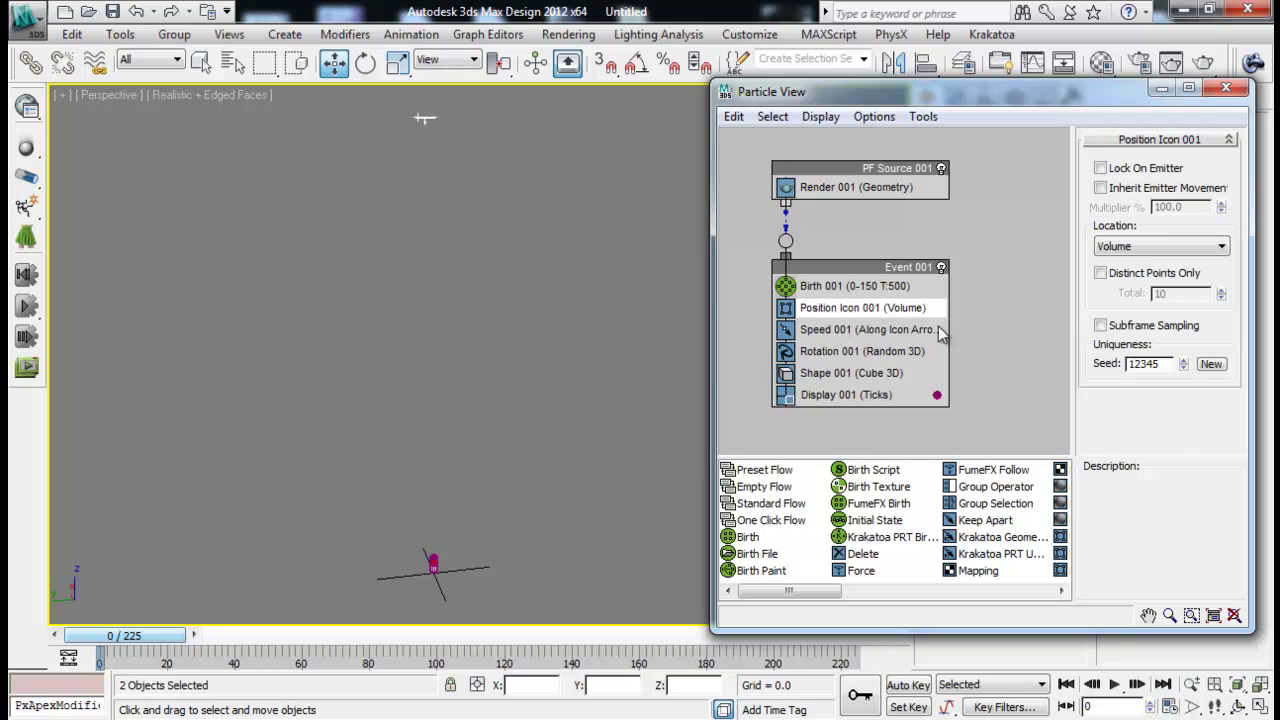
{"action": "left_click", "coordinate": [880, 330]}
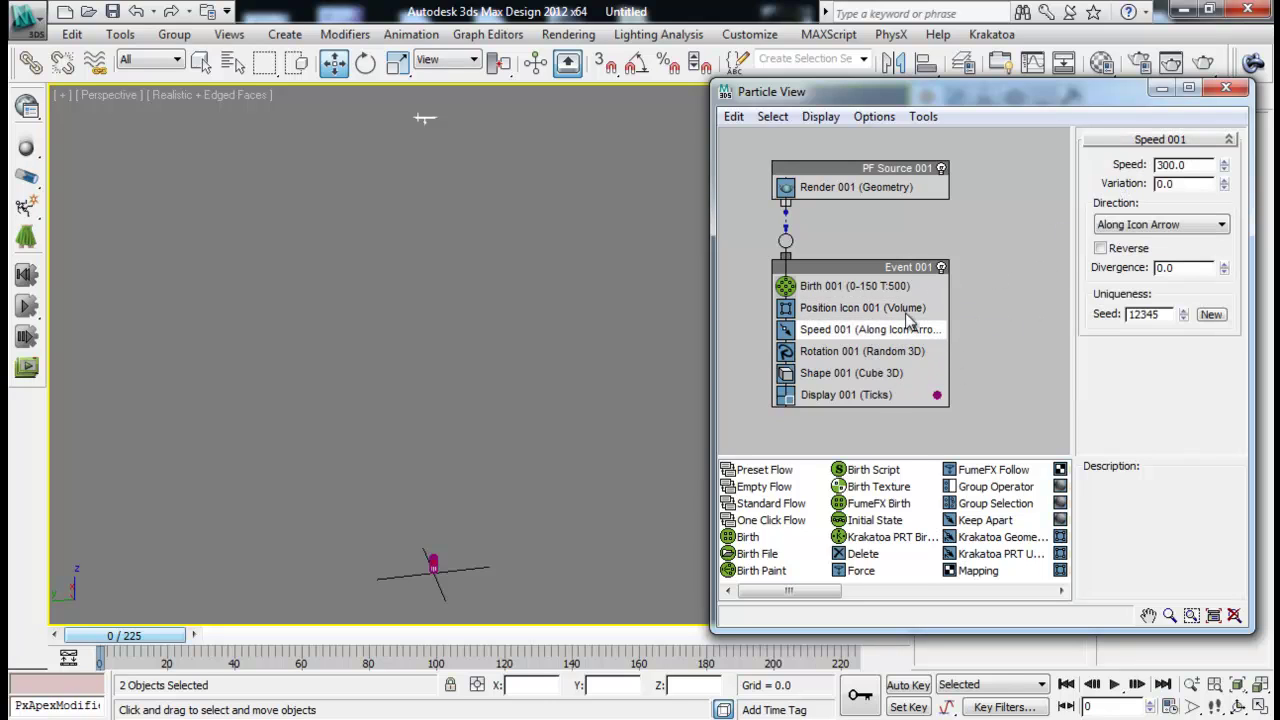
{"action": "left_click", "coordinate": [872, 353]}
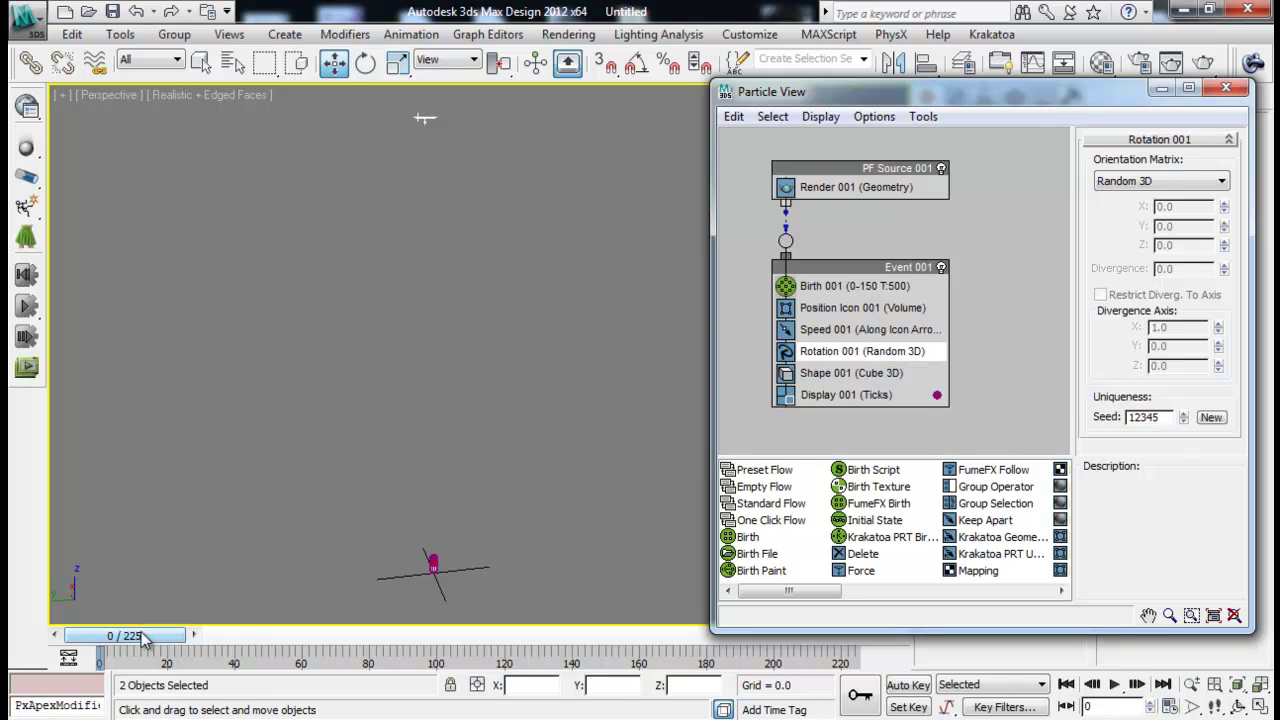
{"action": "left_click_drag", "start_coordinate": [143, 640], "coordinate": [223, 637]}
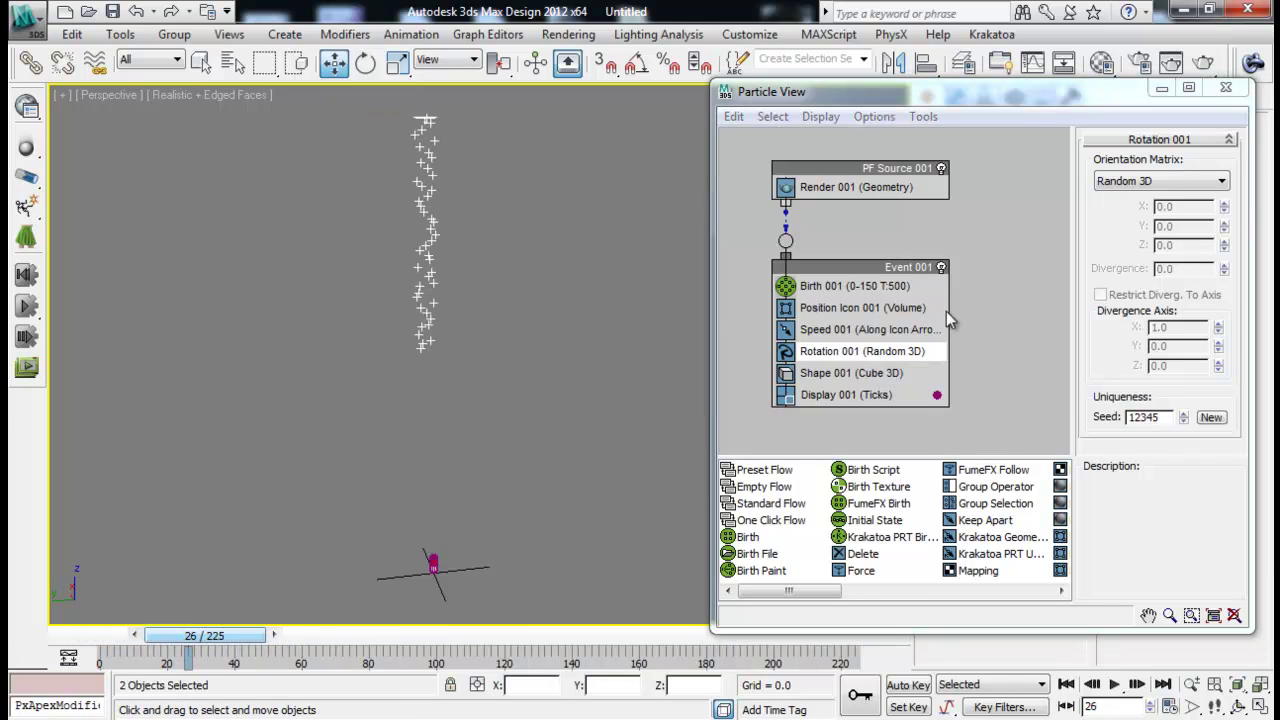
{"action": "left_click", "coordinate": [864, 373]}
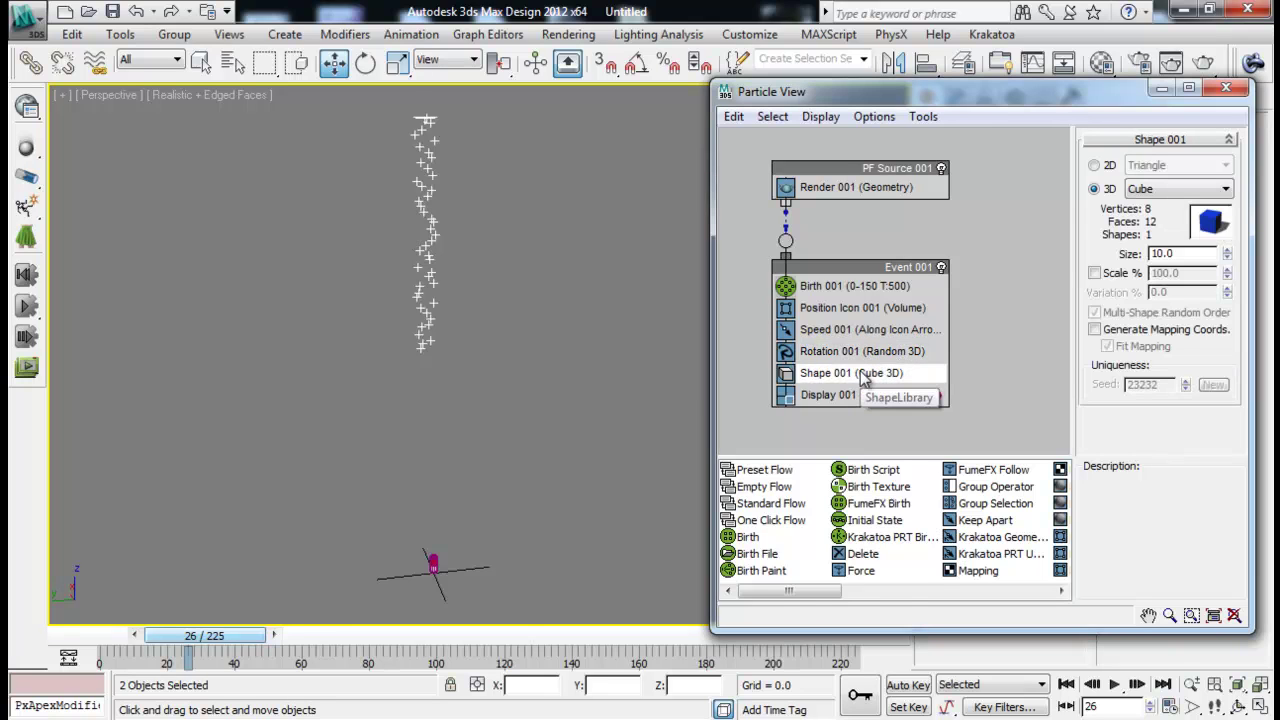
{"action": "key", "text": "Delete"}
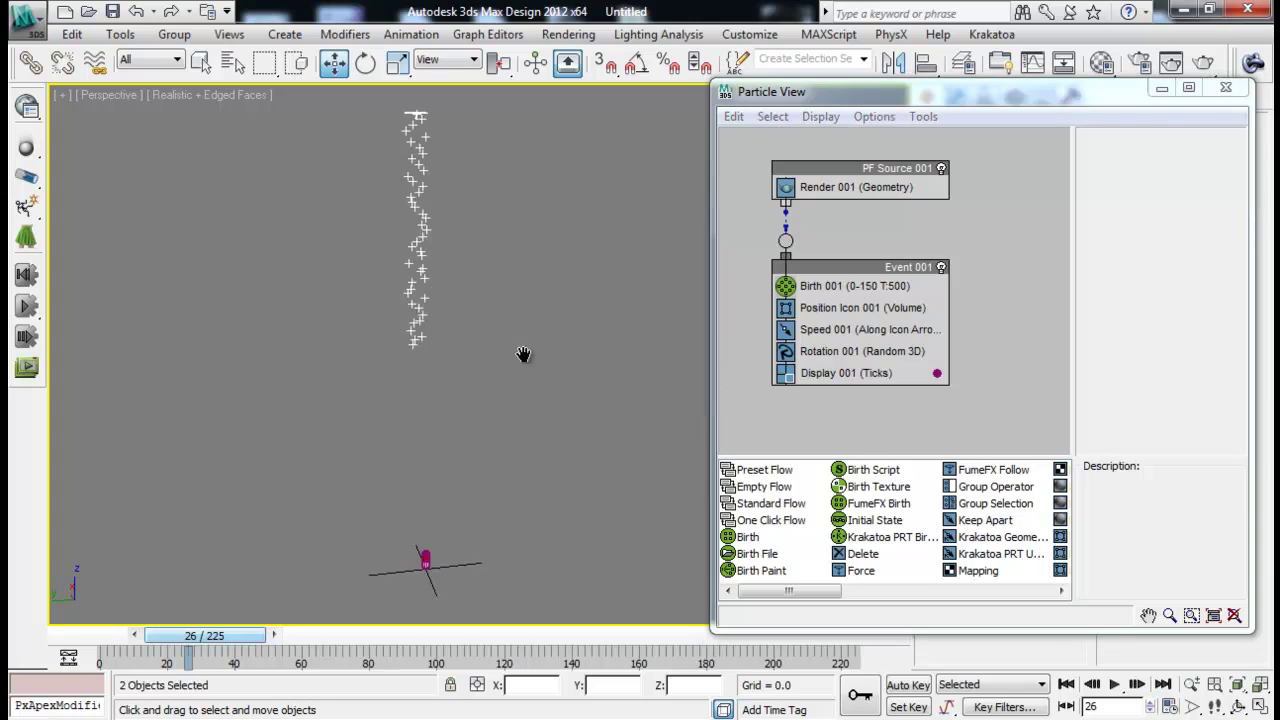
Set the Speed operator's Divergence to 16 so the particles spread out as they fall
{"action": "middle_click_drag", "start_coordinate": [523, 357], "coordinate": [454, 351]}
{"action": "left_click_drag", "start_coordinate": [92, 632], "coordinate": [190, 610]}
{"action": "left_click", "coordinate": [845, 330]}
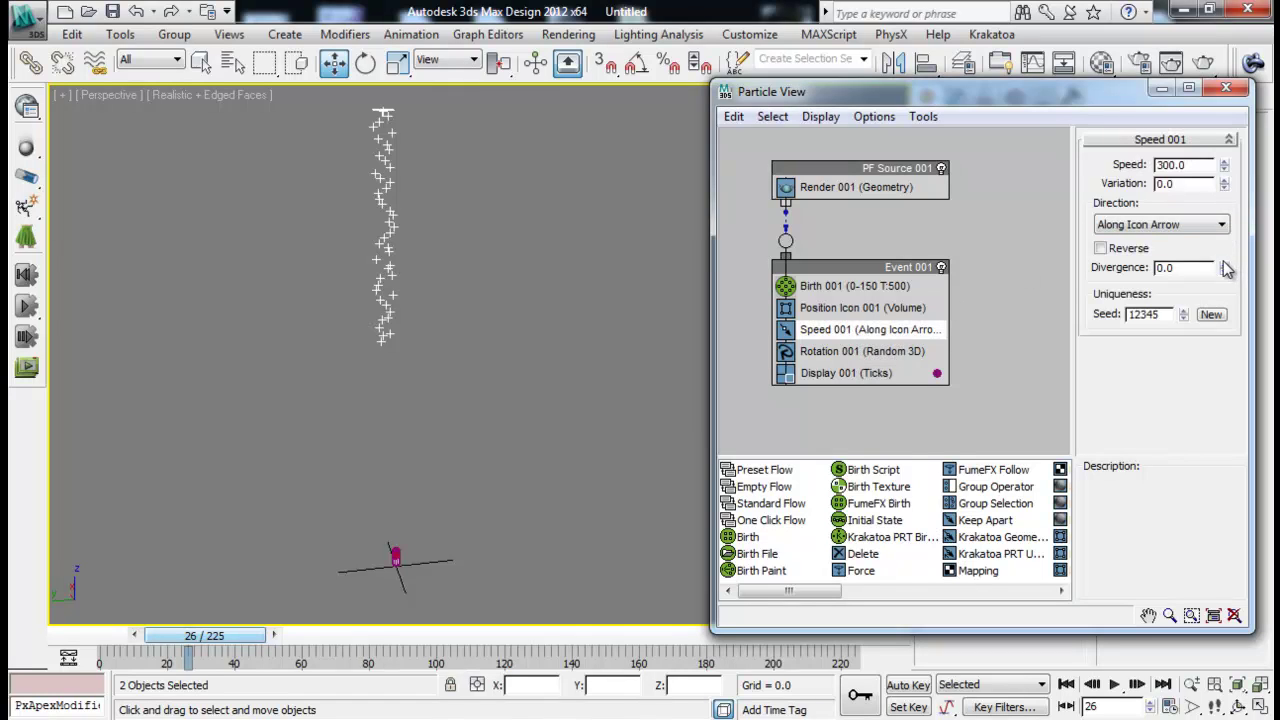
{"action": "left_click_drag", "start_coordinate": [1225, 268], "coordinate": [1226, 228]}
Set the Position Icon operator's emission location to Pivot
{"action": "left_click", "coordinate": [910, 310]}
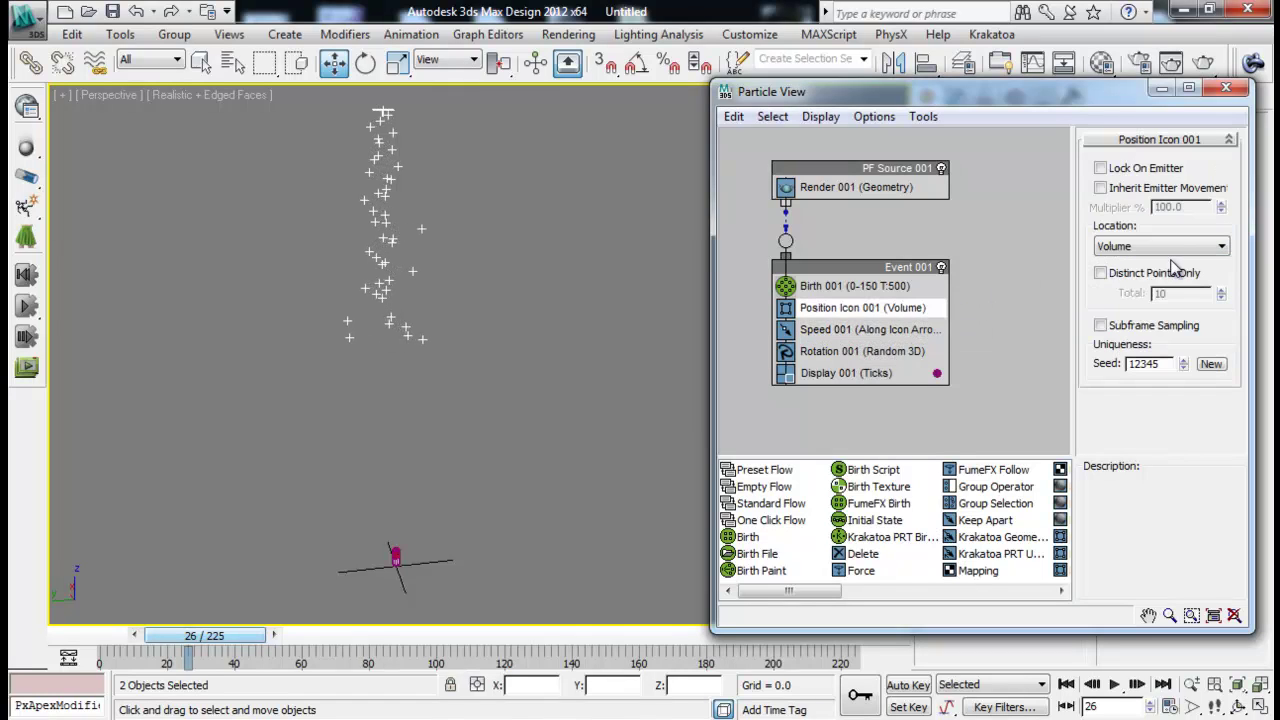
{"action": "left_click", "coordinate": [1170, 246]}
{"action": "left_click", "coordinate": [1120, 264]}
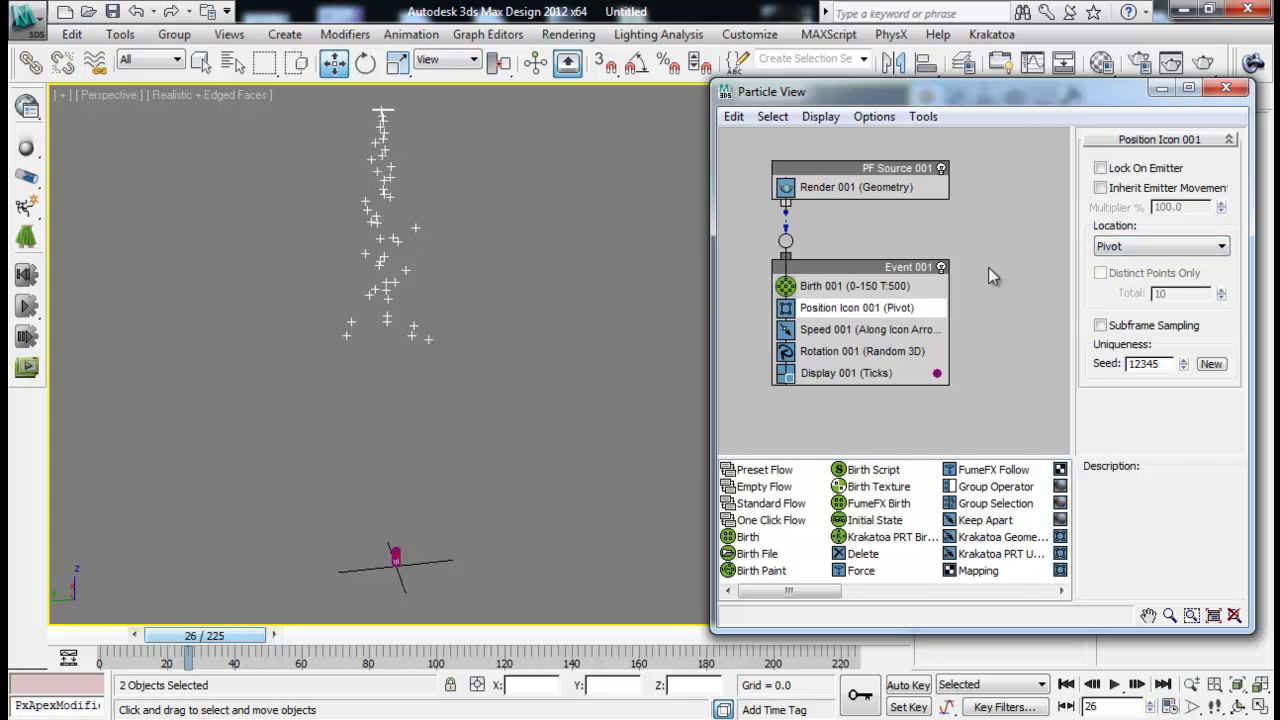
{"action": "middle_click_drag", "start_coordinate": [451, 255], "coordinate": [446, 280]}
Reduce the Speed operator's particle speed to 100, previewing the flow at frame 39
{"action": "left_click", "coordinate": [867, 333]}
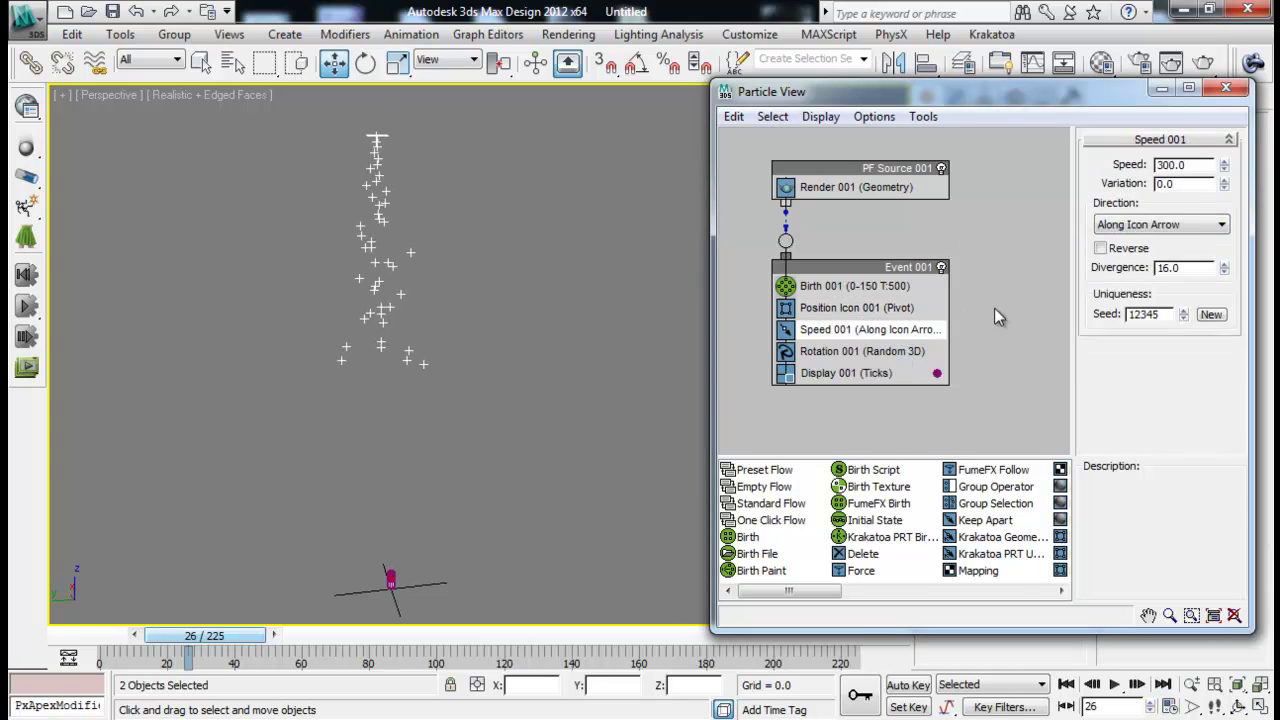
{"action": "left_click_drag", "start_coordinate": [1225, 172], "coordinate": [1236, 245]}
{"action": "left_click_drag", "start_coordinate": [220, 640], "coordinate": [263, 640]}
{"action": "double_click", "coordinate": [1183, 165]}
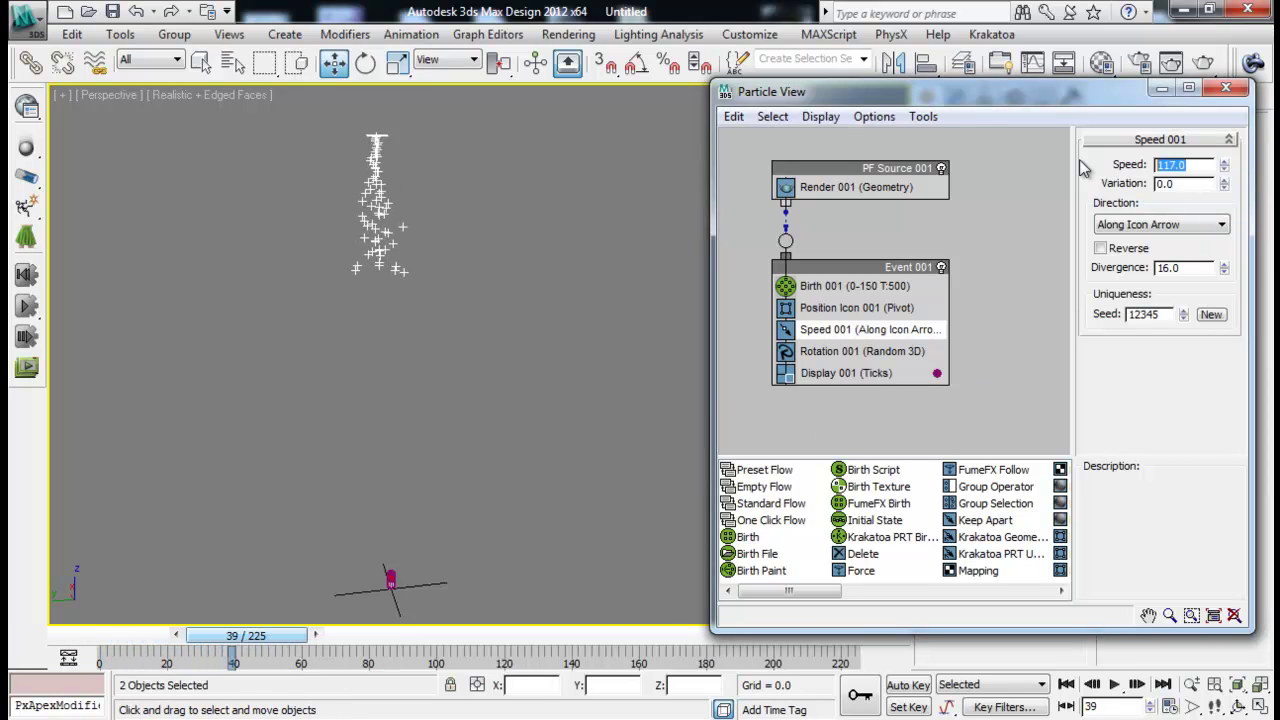
{"action": "type", "text": "100"}
{"action": "key", "text": "Return"}
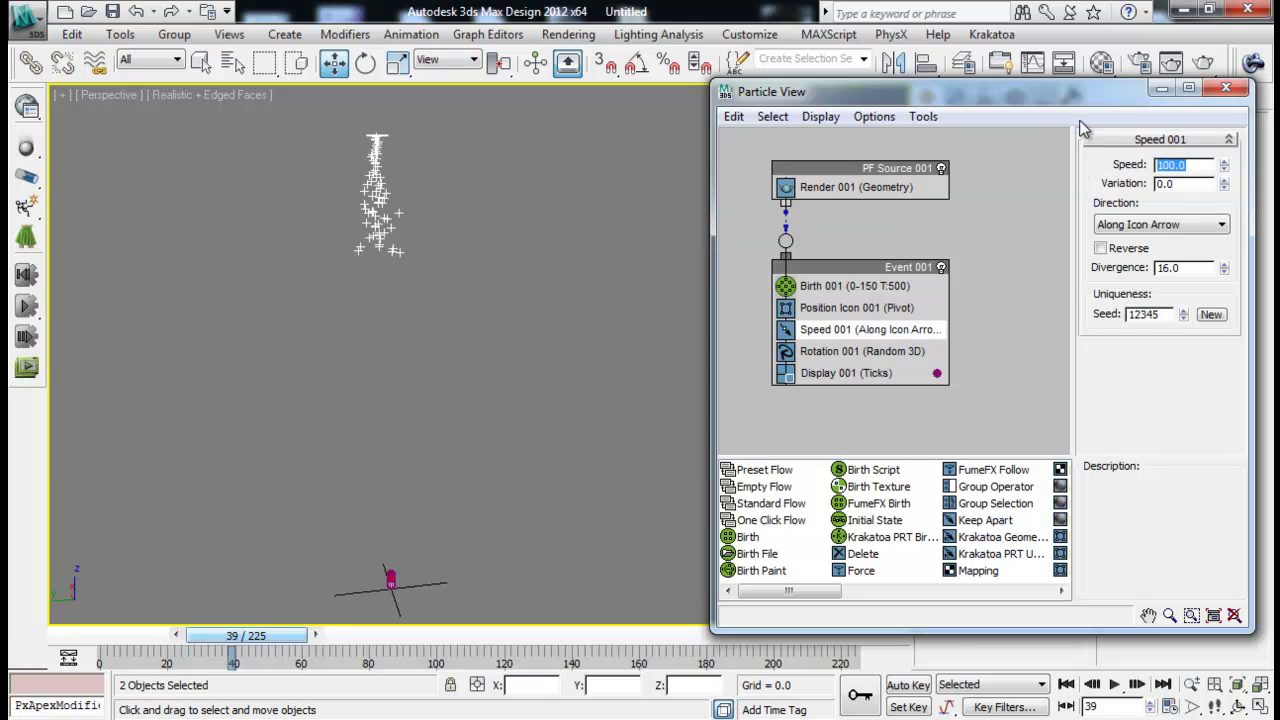
Return to frame 0, add a Delete operator at the end of Event 001, and set it to remove By Particle Age
{"action": "left_click_drag", "start_coordinate": [273, 640], "coordinate": [47, 607]}
{"action": "key", "text": "w"}
{"action": "left_click_drag", "start_coordinate": [887, 556], "coordinate": [868, 394]}
{"action": "left_click", "coordinate": [855, 396]}
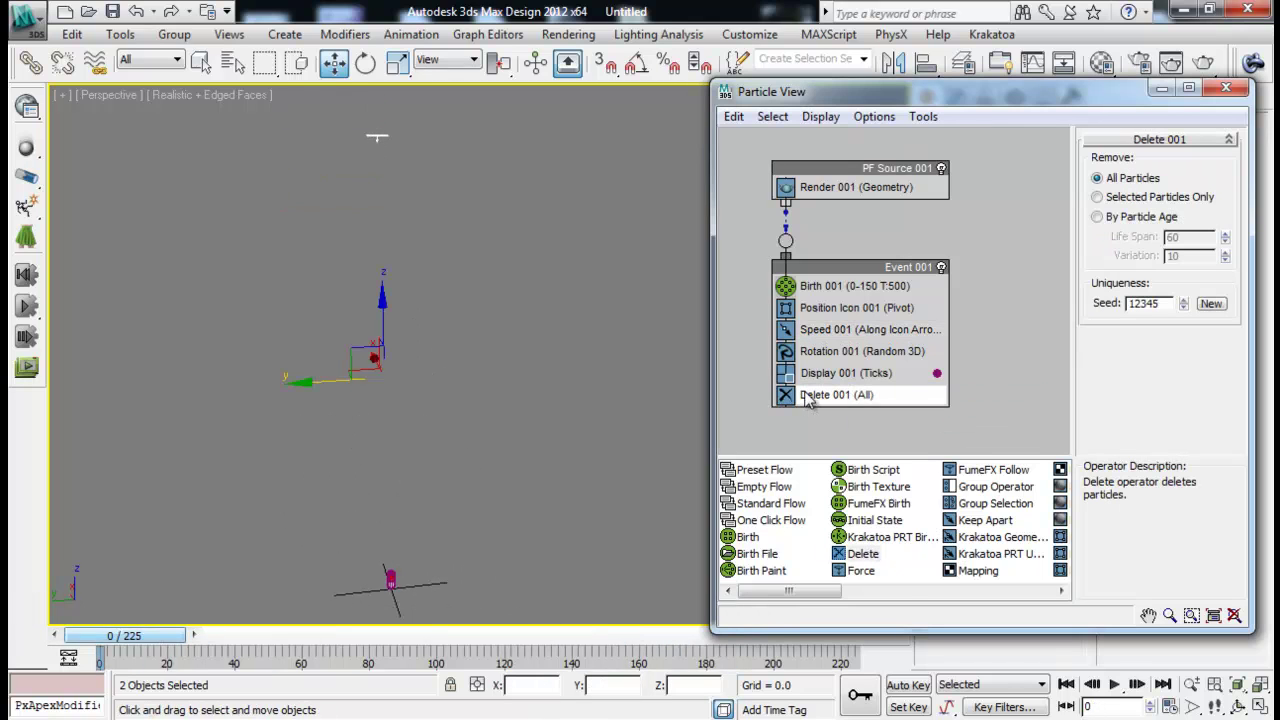
{"action": "left_click", "coordinate": [1140, 217]}
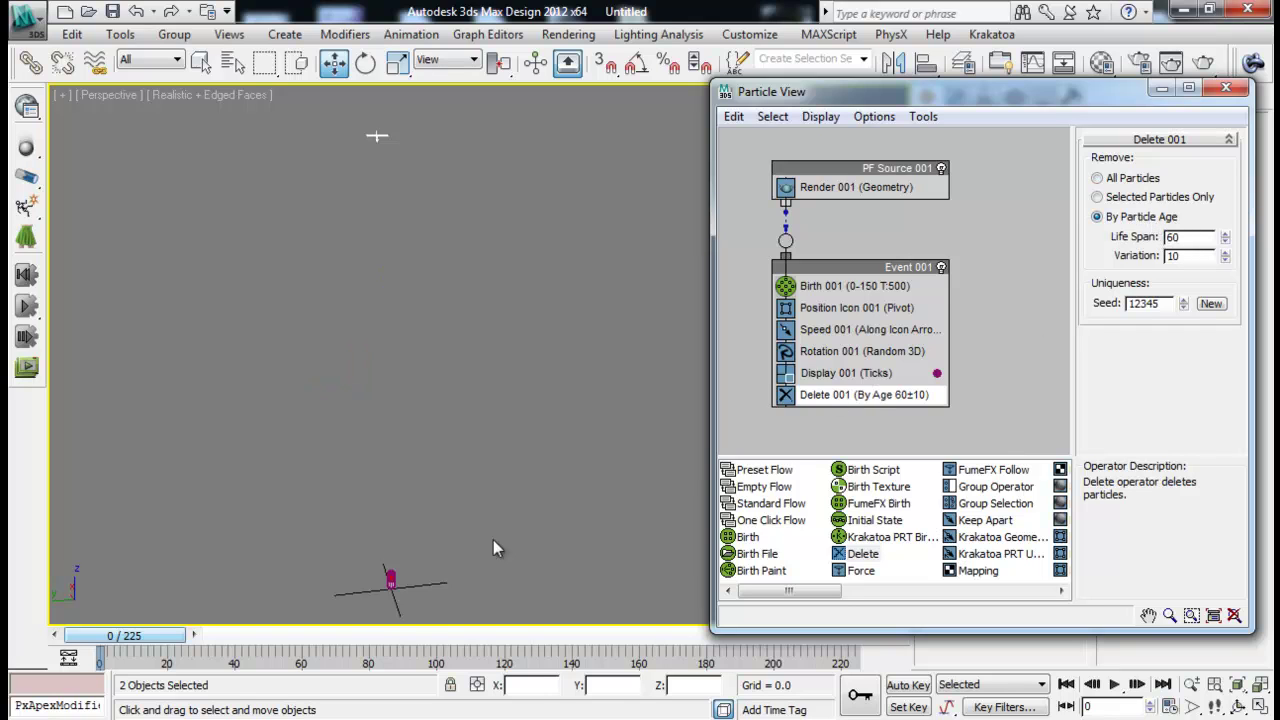
Preview the particle lifetime along the timeline and set the Delete operator's Life Span to 8 and Variation to 5
{"action": "left_click_drag", "start_coordinate": [140, 640], "coordinate": [352, 630]}
{"action": "key", "text": "w"}
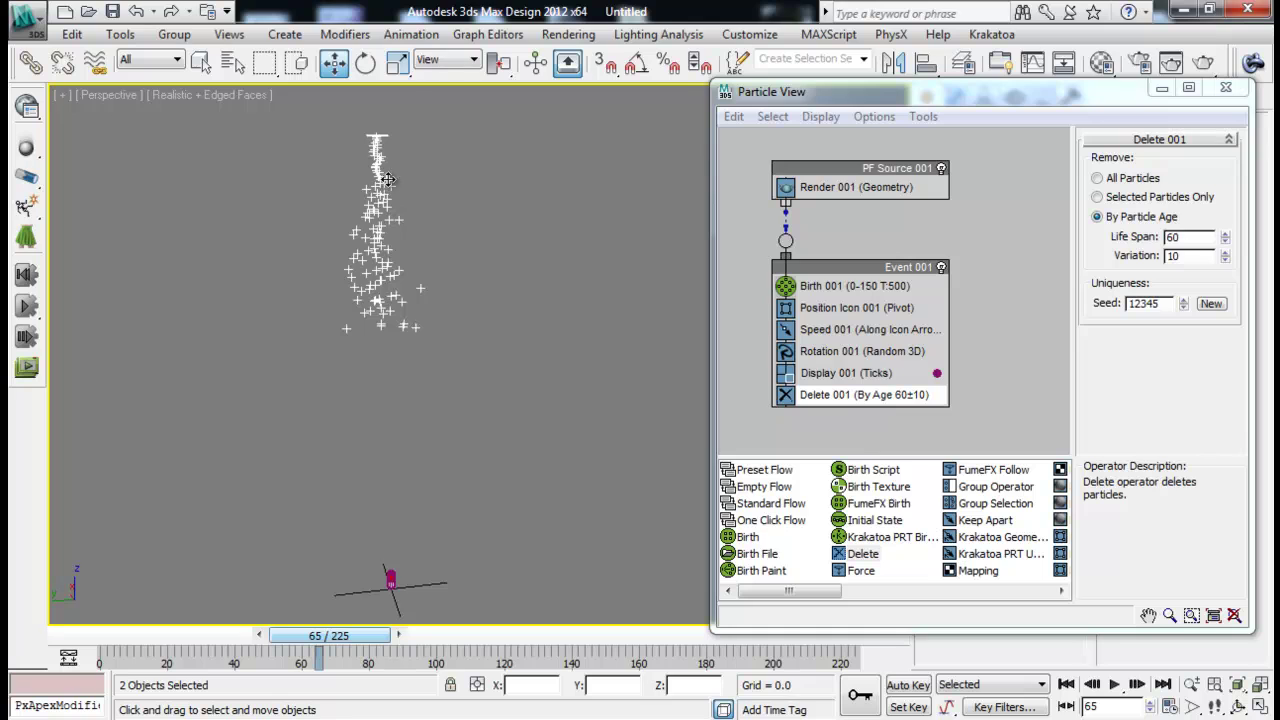
{"action": "double_click", "coordinate": [1191, 238]}
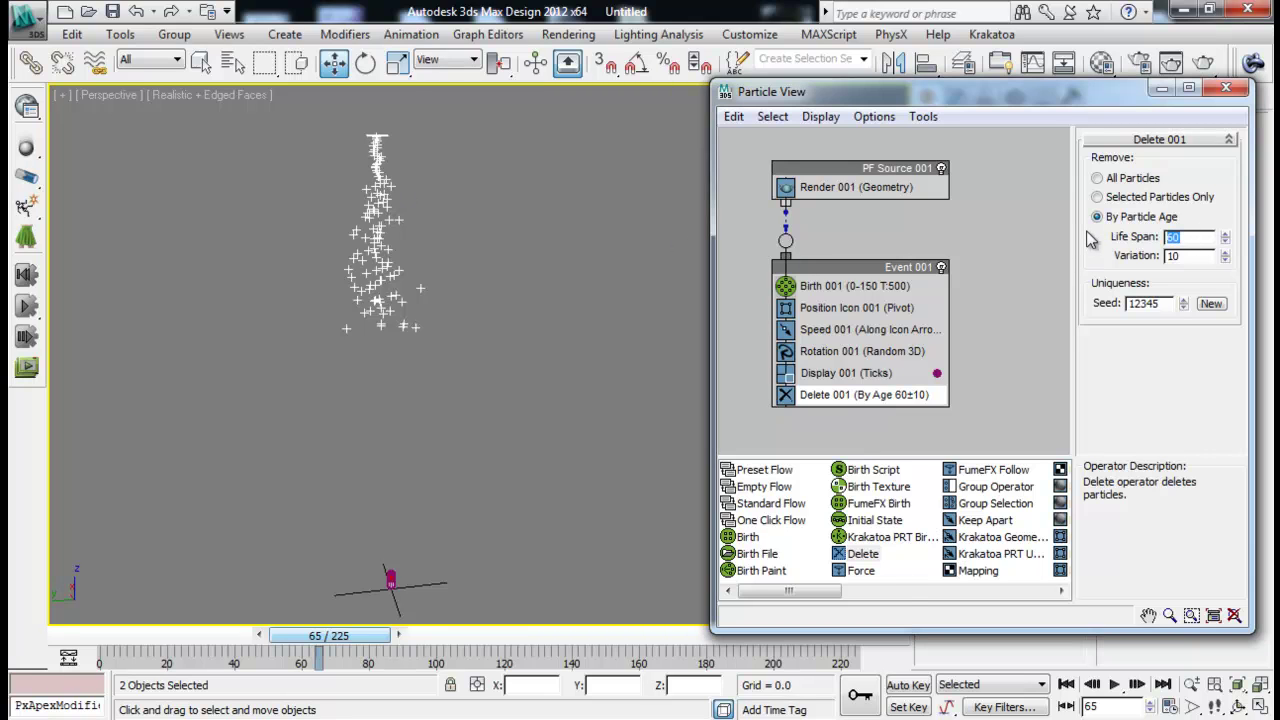
{"action": "key", "text": "Return"}
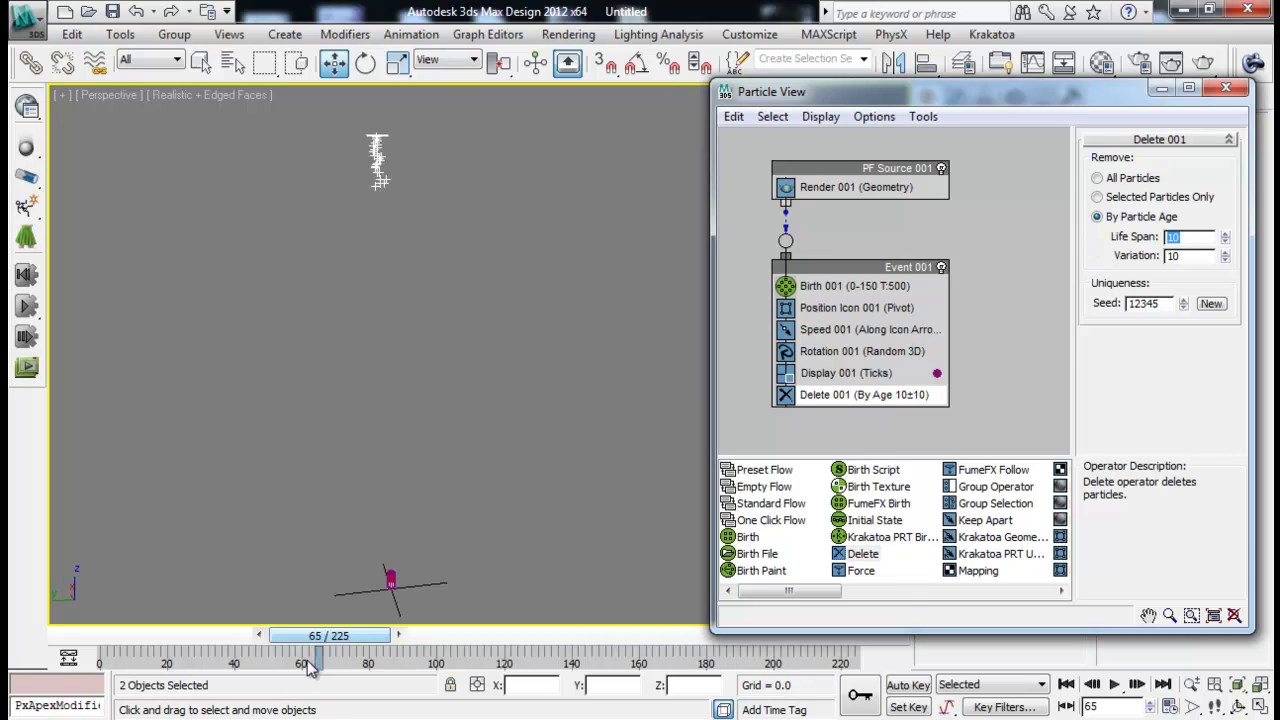
{"action": "left_click_drag", "start_coordinate": [348, 638], "coordinate": [200, 637]}
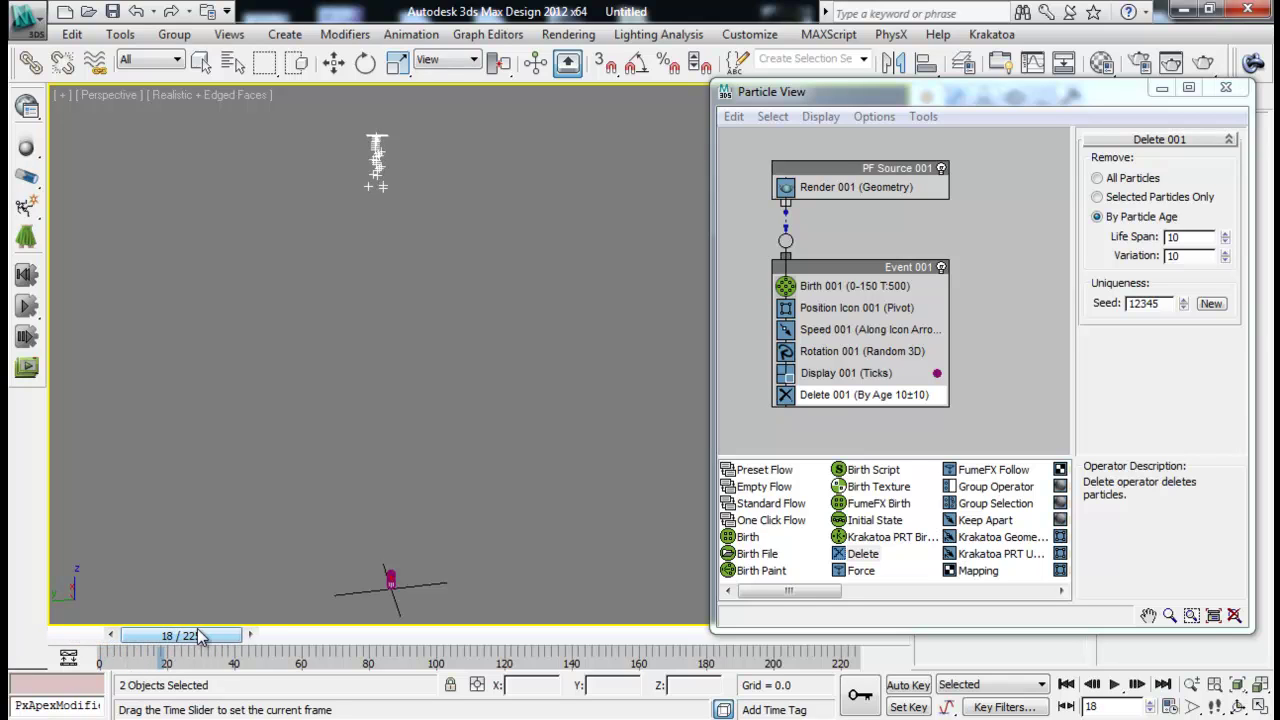
{"action": "left_click", "coordinate": [1145, 236]}
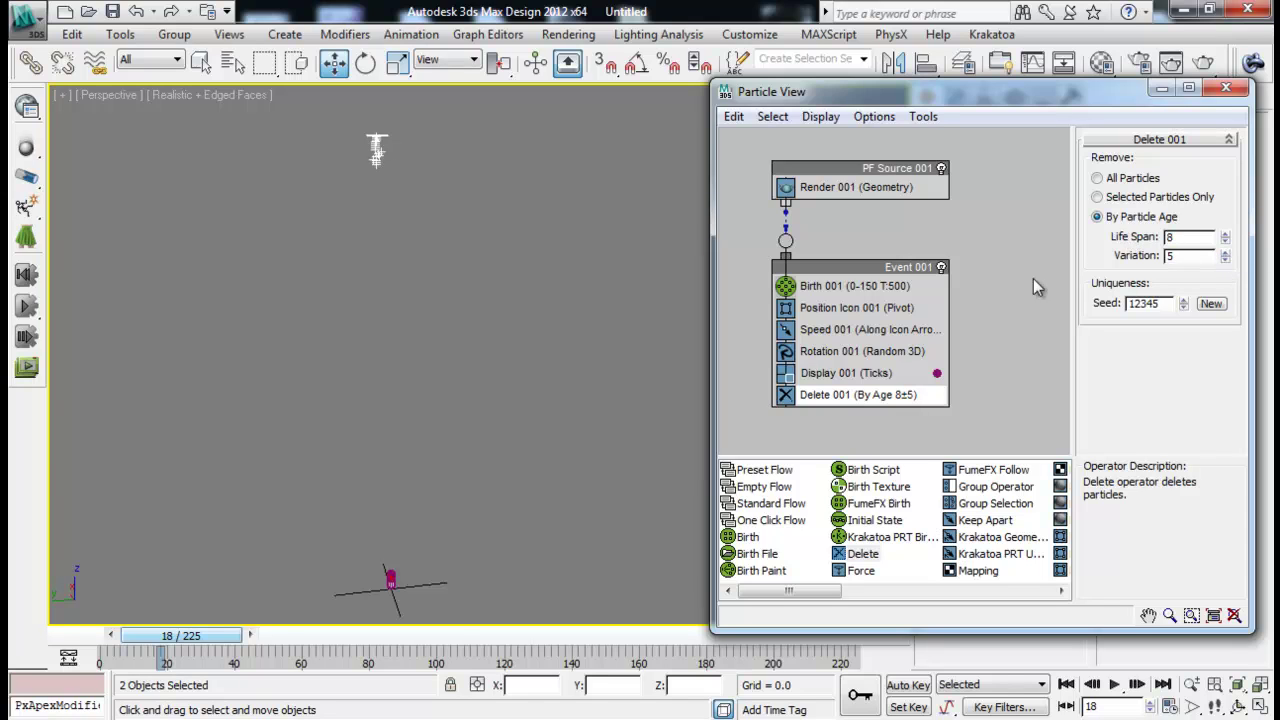
Minimize Particle View, preview the shortened particle stream at frame 47, and select the PF Source emitter
{"action": "left_click_drag", "start_coordinate": [972, 98], "coordinate": [615, 113]}
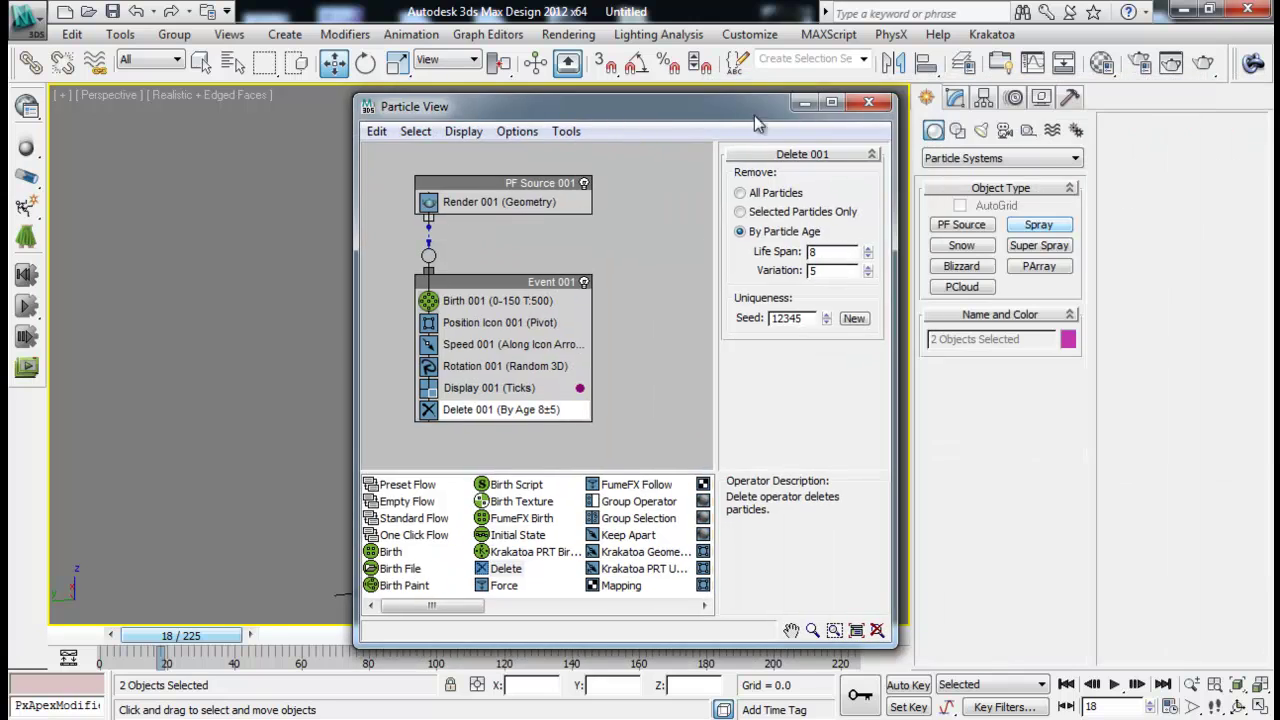
{"action": "left_click", "coordinate": [803, 104]}
{"action": "left_click_drag", "start_coordinate": [160, 645], "coordinate": [258, 643]}
{"action": "key", "text": "w"}
{"action": "middle_click_drag", "start_coordinate": [387, 410], "coordinate": [464, 287]}
{"action": "left_click", "coordinate": [447, 209]}
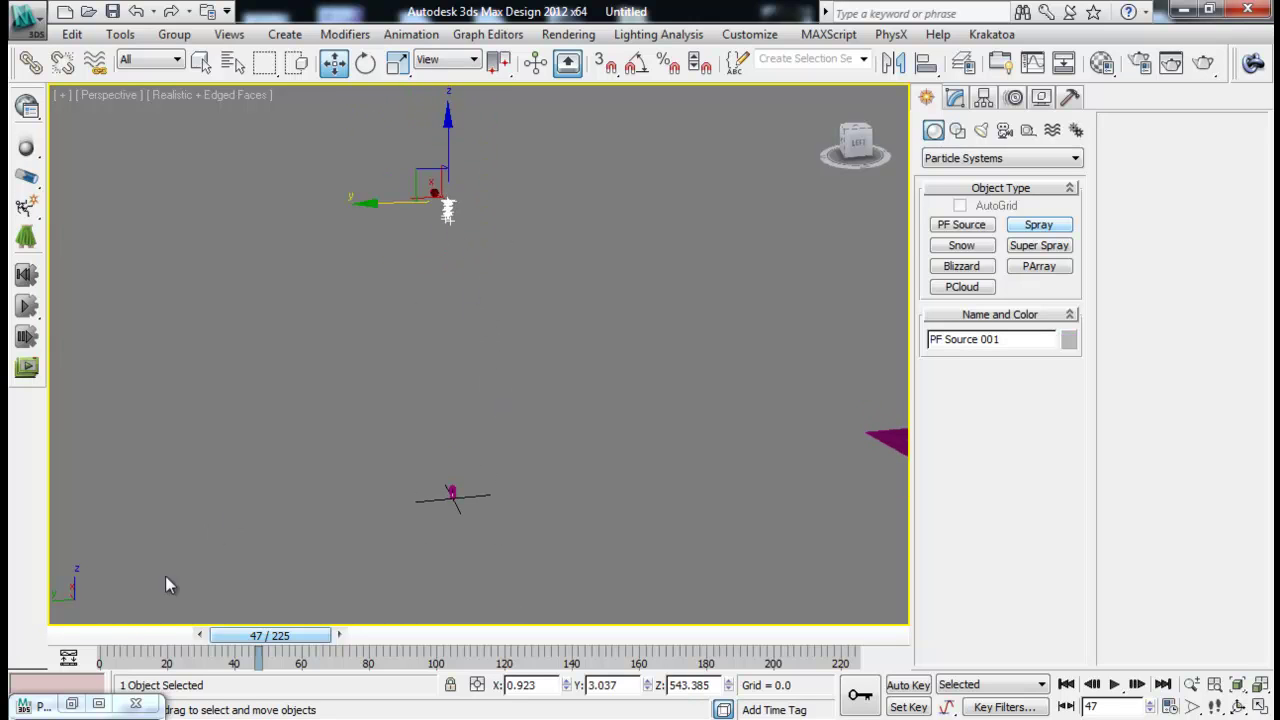
Add a Shape Instance operator to Event 001 between Rotation and Display, with Capsule001 as its particle geometry object
{"action": "left_click", "coordinate": [73, 704]}
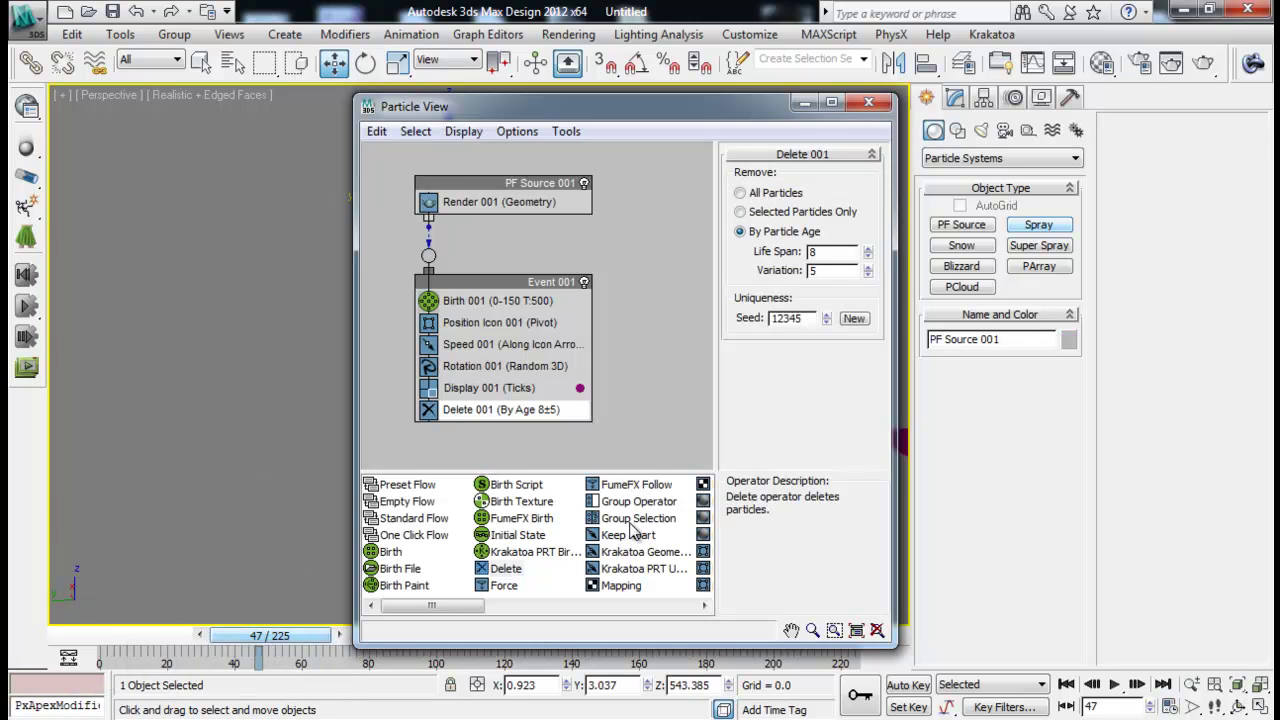
{"action": "left_click_drag", "start_coordinate": [470, 606], "coordinate": [548, 611]}
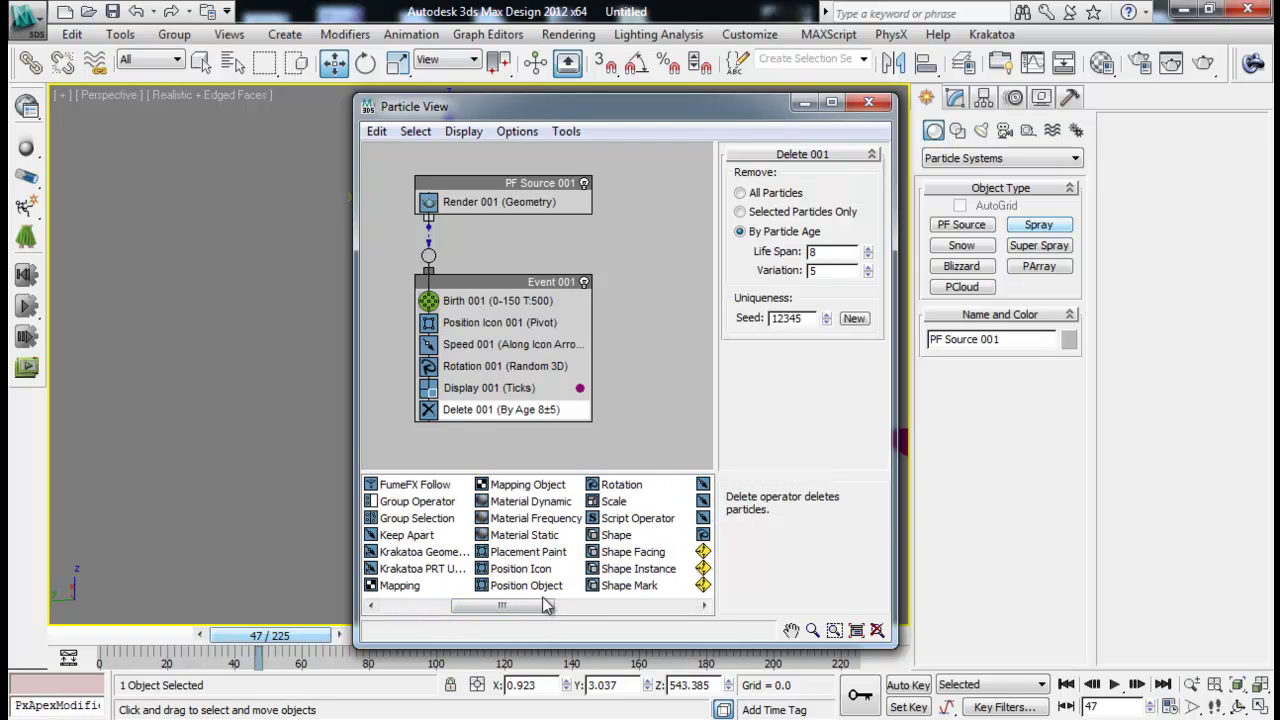
{"action": "left_click_drag", "start_coordinate": [637, 574], "coordinate": [512, 390]}
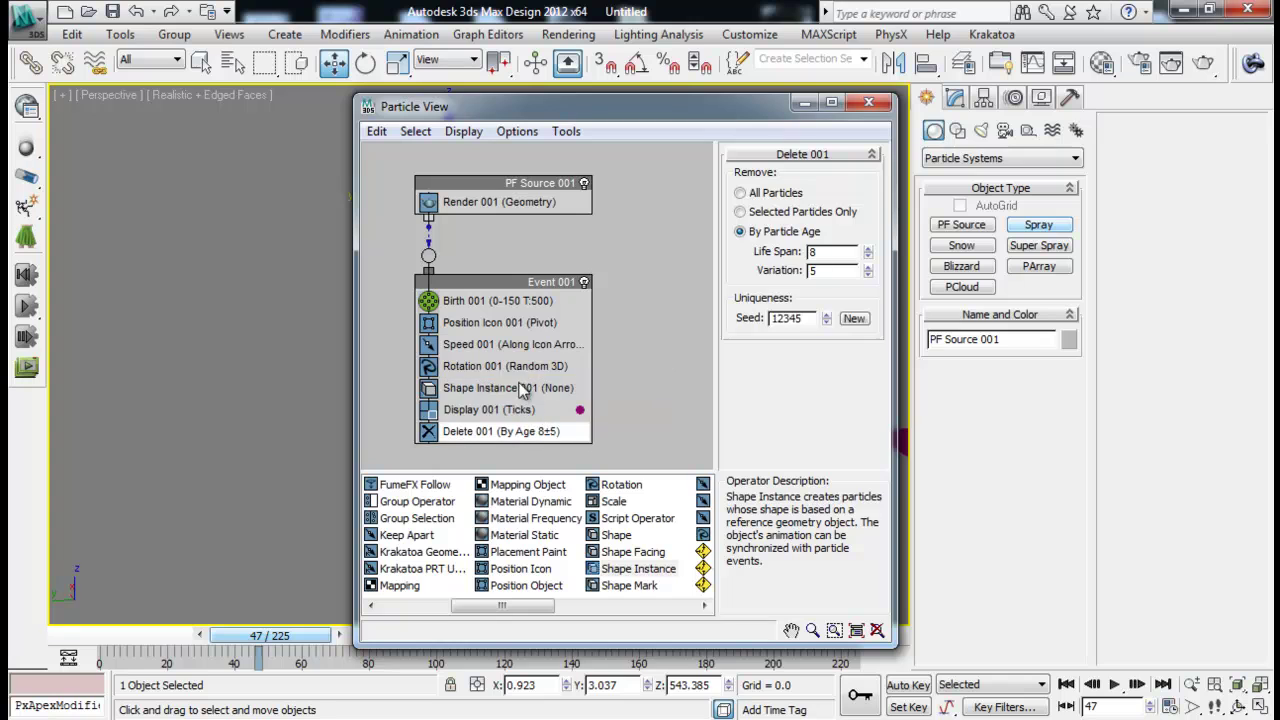
{"action": "left_click_drag", "start_coordinate": [541, 106], "coordinate": [996, 119]}
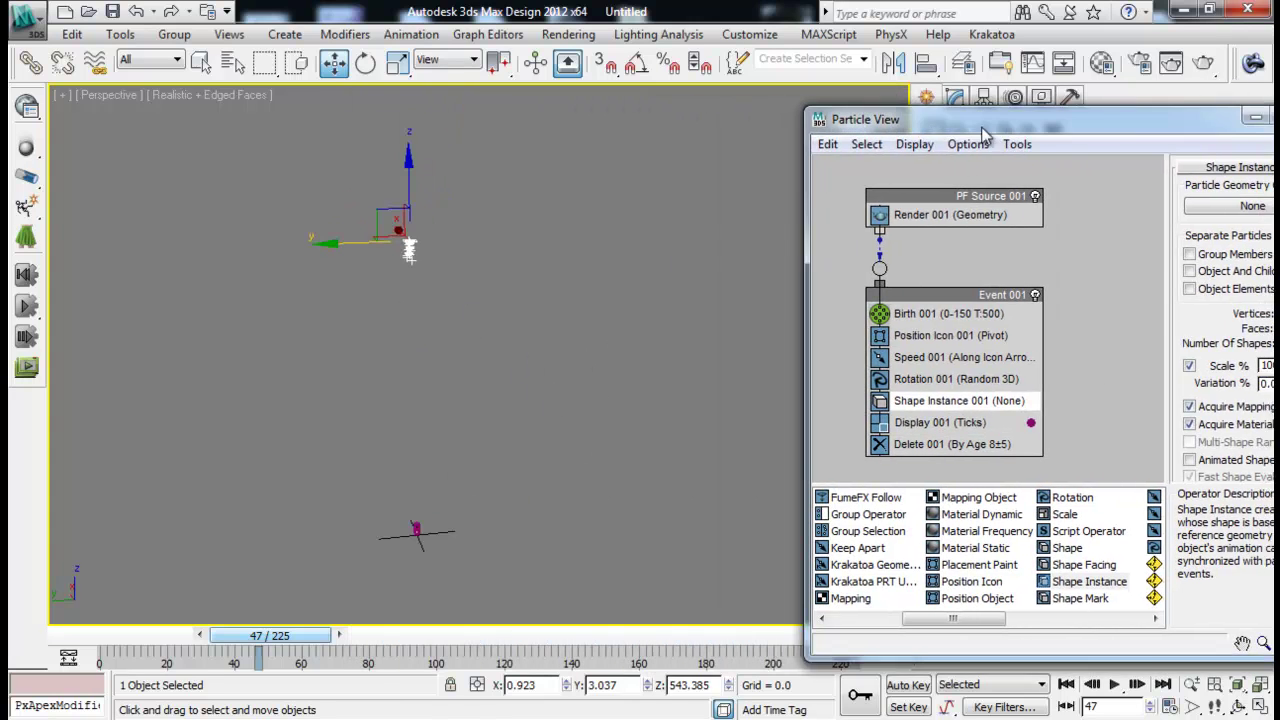
{"action": "left_click_drag", "start_coordinate": [880, 119], "coordinate": [786, 116]}
{"action": "left_click", "coordinate": [1165, 203]}
{"action": "left_click", "coordinate": [411, 531]}
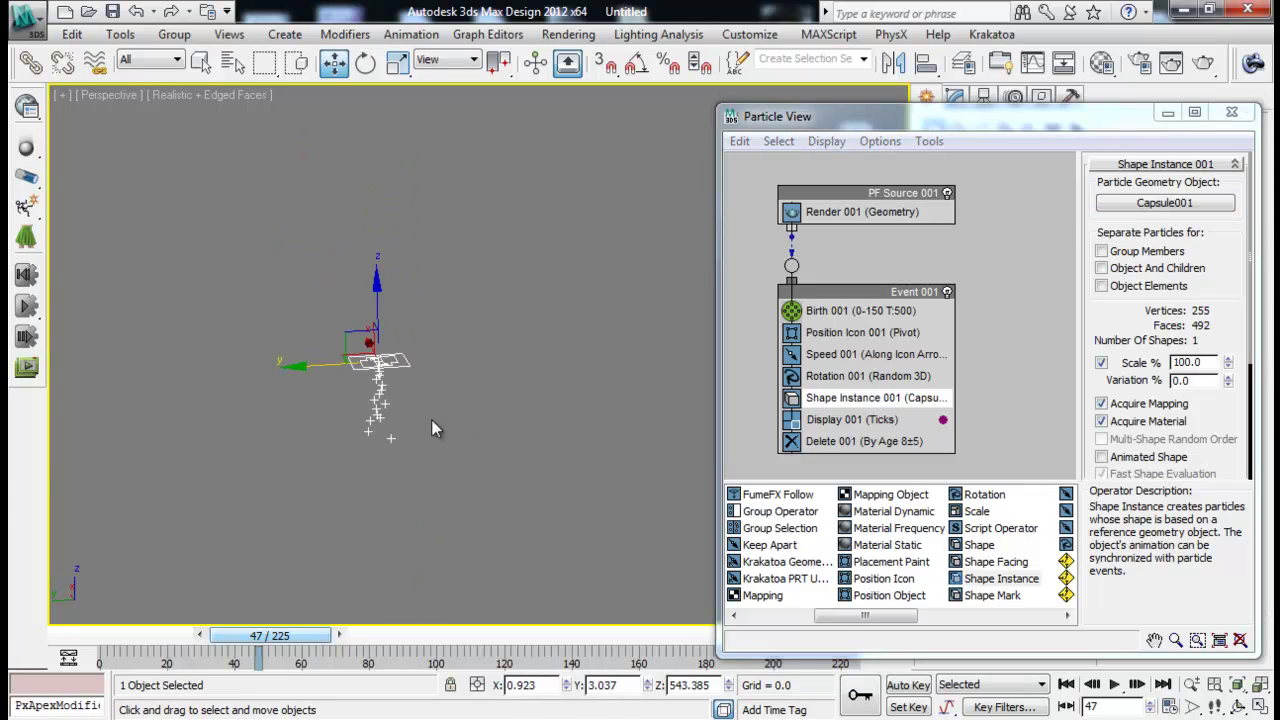
Preview the particles at frame 75 and set the Display operator's type to Geometry
{"action": "middle_click_drag", "start_coordinate": [431, 419], "coordinate": [476, 338]}
{"action": "left_click_drag", "start_coordinate": [281, 645], "coordinate": [369, 645]}
{"action": "middle_click_drag", "start_coordinate": [420, 431], "coordinate": [553, 308]}
{"action": "left_click", "coordinate": [866, 424]}
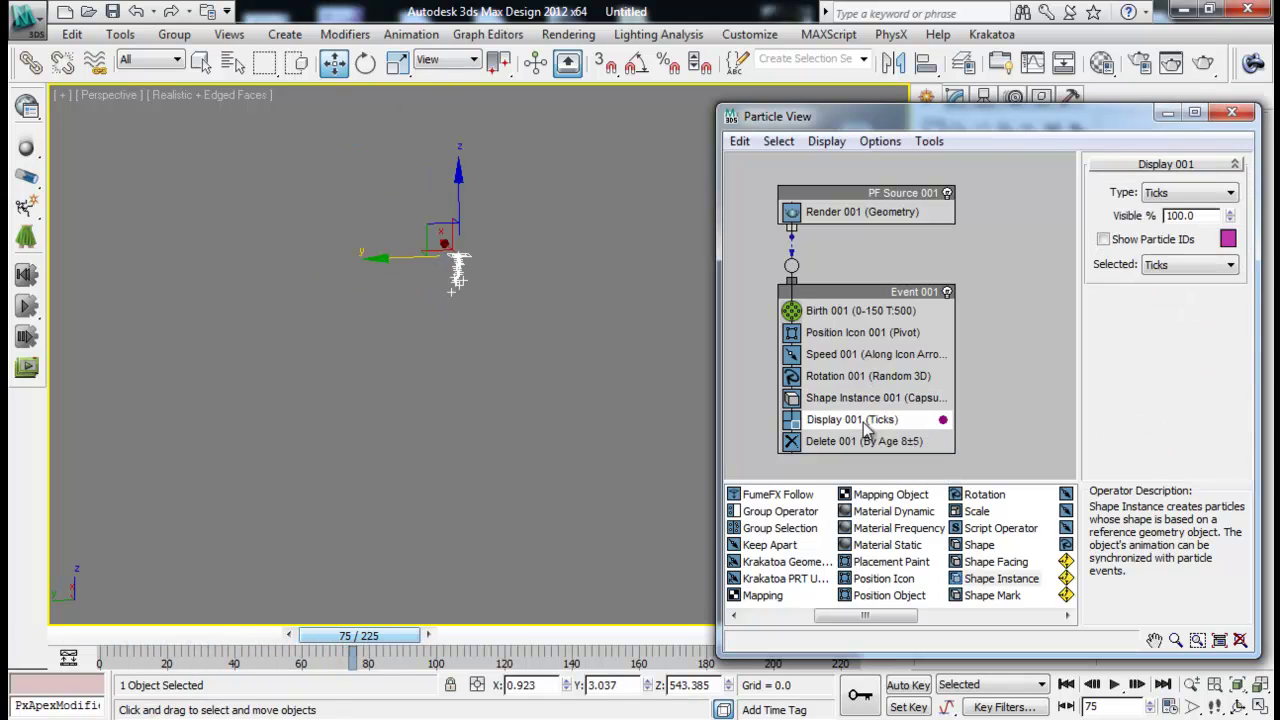
{"action": "left_click", "coordinate": [1188, 192]}
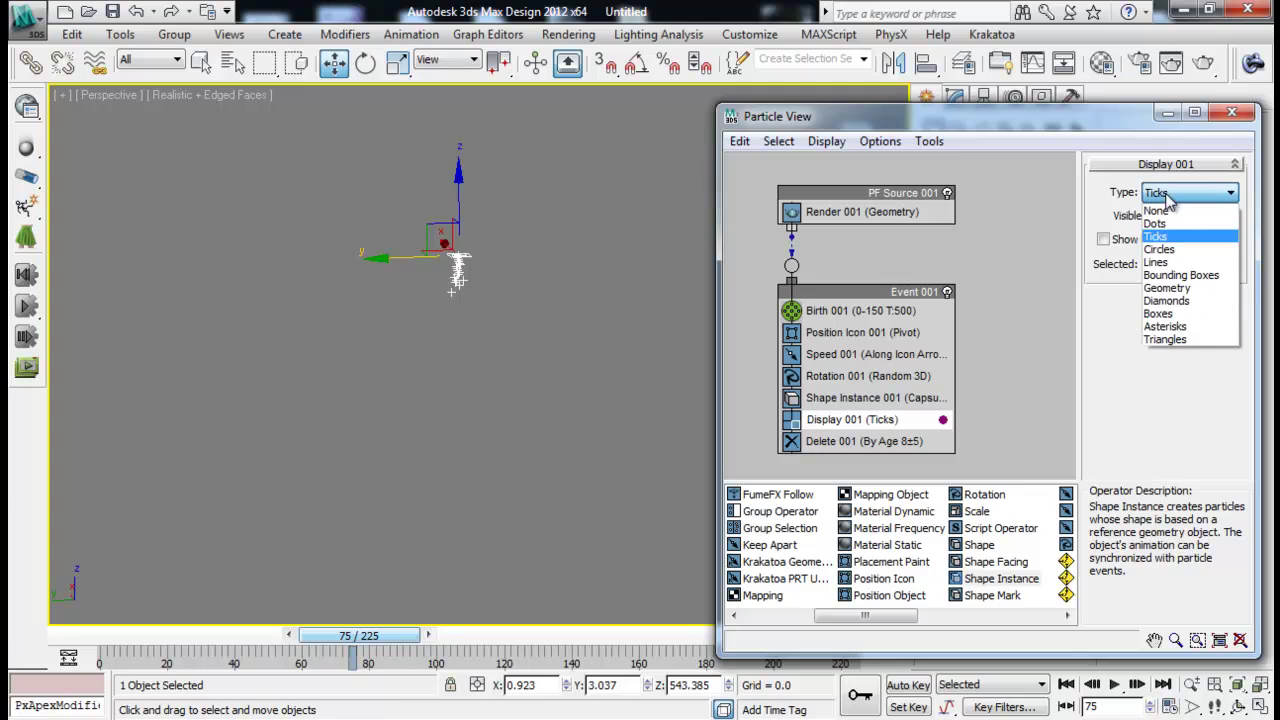
{"action": "left_click", "coordinate": [1170, 289]}
{"action": "scroll", "coordinate": [467, 305], "scroll_direction": "up", "scroll_amount": 3}
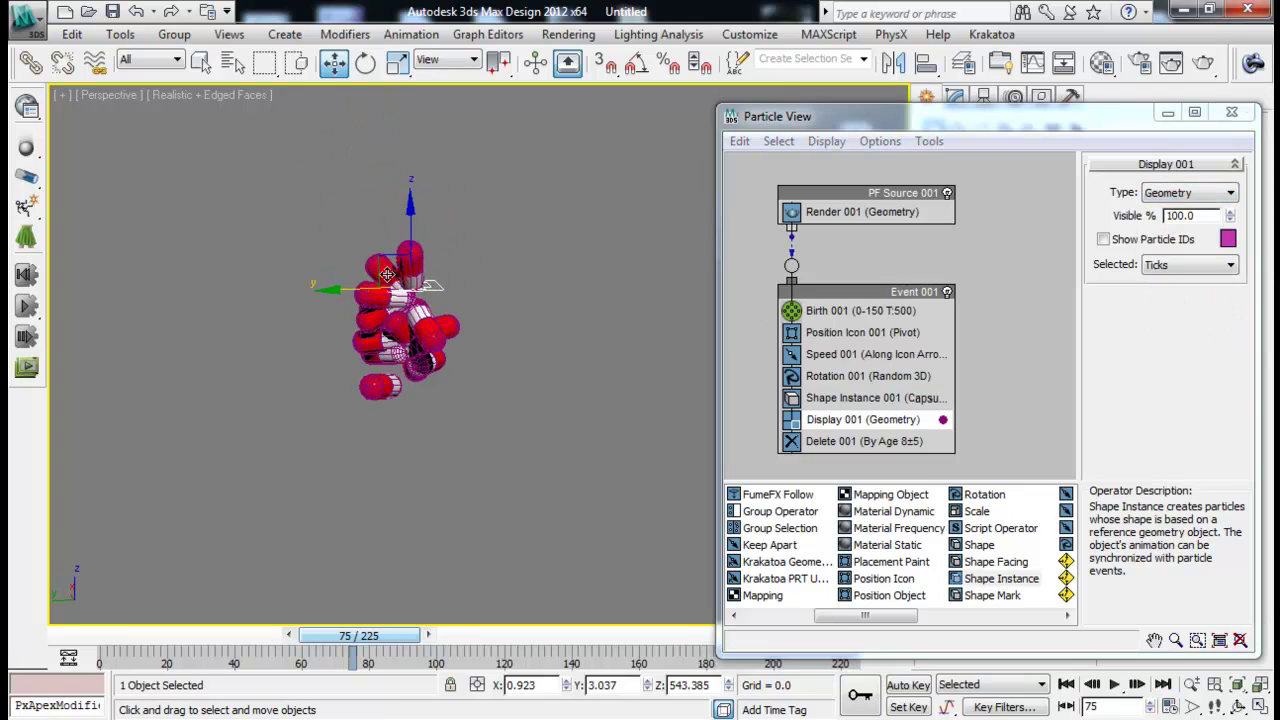
Preview the capsule-shaped particles along the timeline, return to frame 0, and close Particle View
{"action": "left_click_drag", "start_coordinate": [335, 640], "coordinate": [450, 620]}
{"action": "key", "text": "Home"}
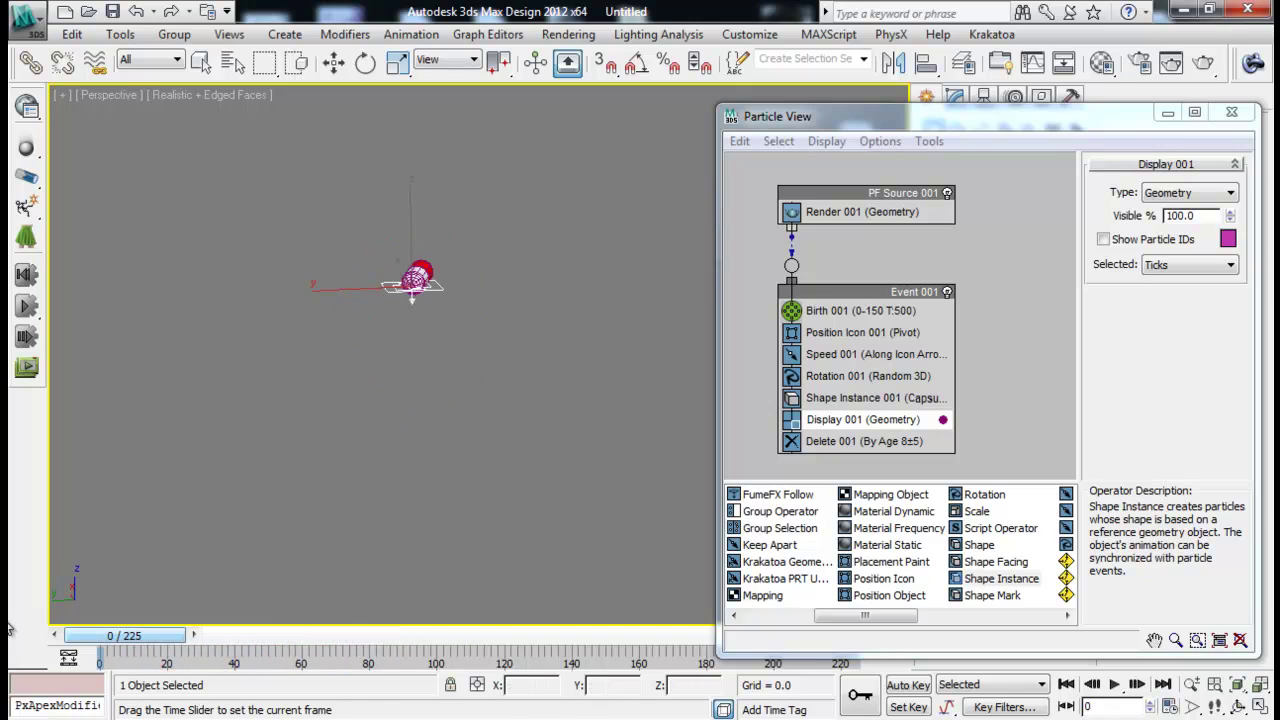
{"action": "key", "text": "w"}
{"action": "left_click_drag", "start_coordinate": [1103, 135], "coordinate": [636, 128]}
{"action": "left_click", "coordinate": [783, 113]}
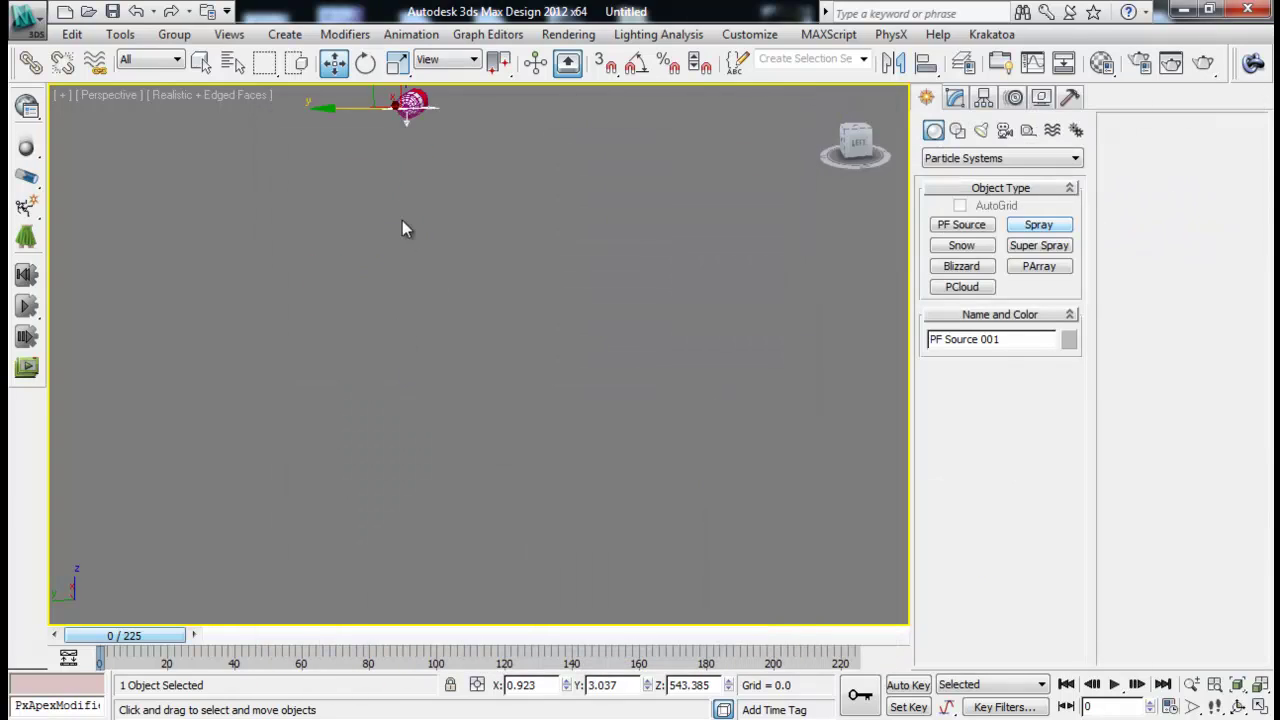
Move the original Capsule001 far from the emitter along the Y axis, to a Y position of about 1124
{"action": "middle_click_drag", "start_coordinate": [402, 220], "coordinate": [537, 365]}
{"action": "scroll", "coordinate": [540, 368], "scroll_direction": "down", "scroll_amount": 3}
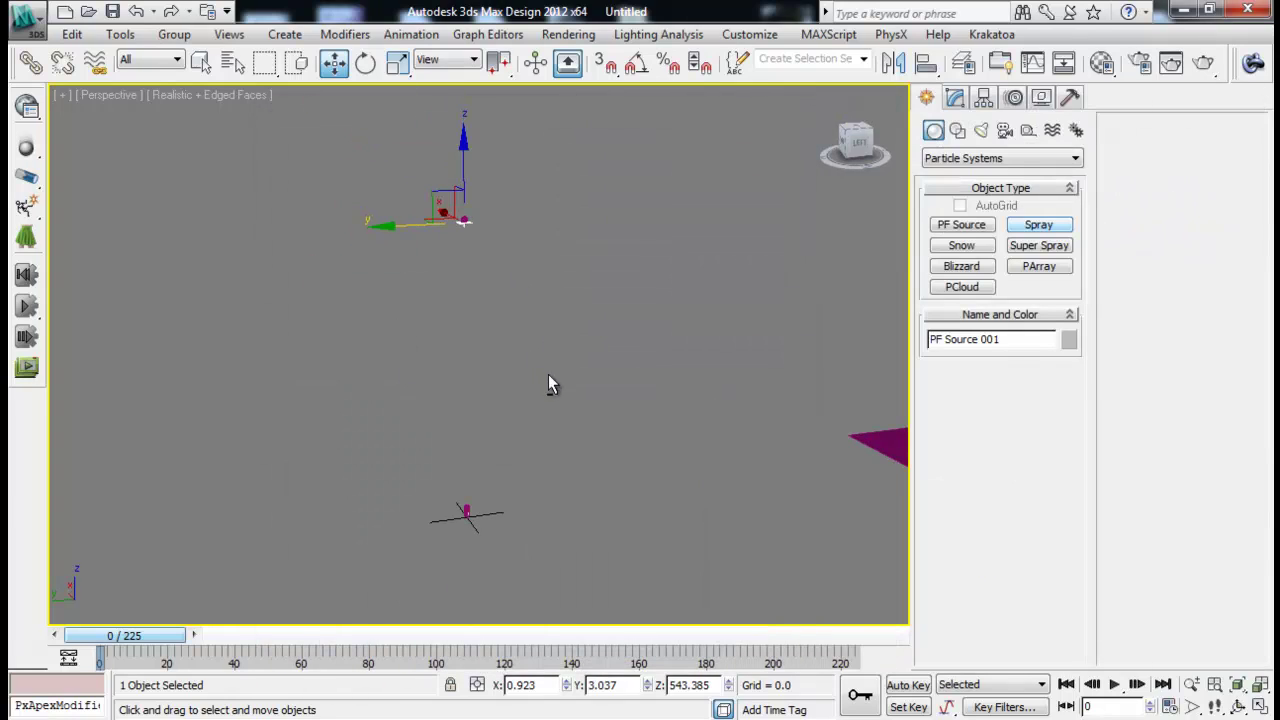
{"action": "left_click", "coordinate": [427, 536]}
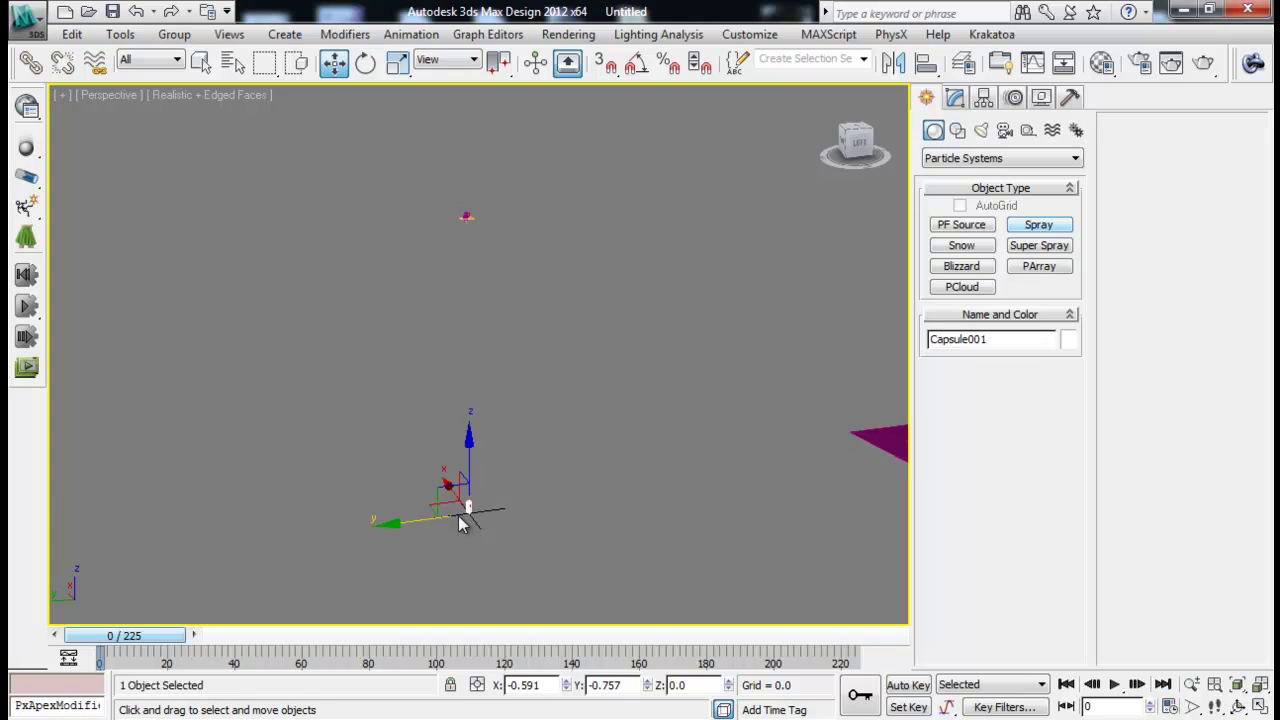
{"action": "left_click_drag", "start_coordinate": [466, 510], "coordinate": [8, 522]}
{"action": "middle_click_drag", "start_coordinate": [8, 522], "coordinate": [328, 442]}
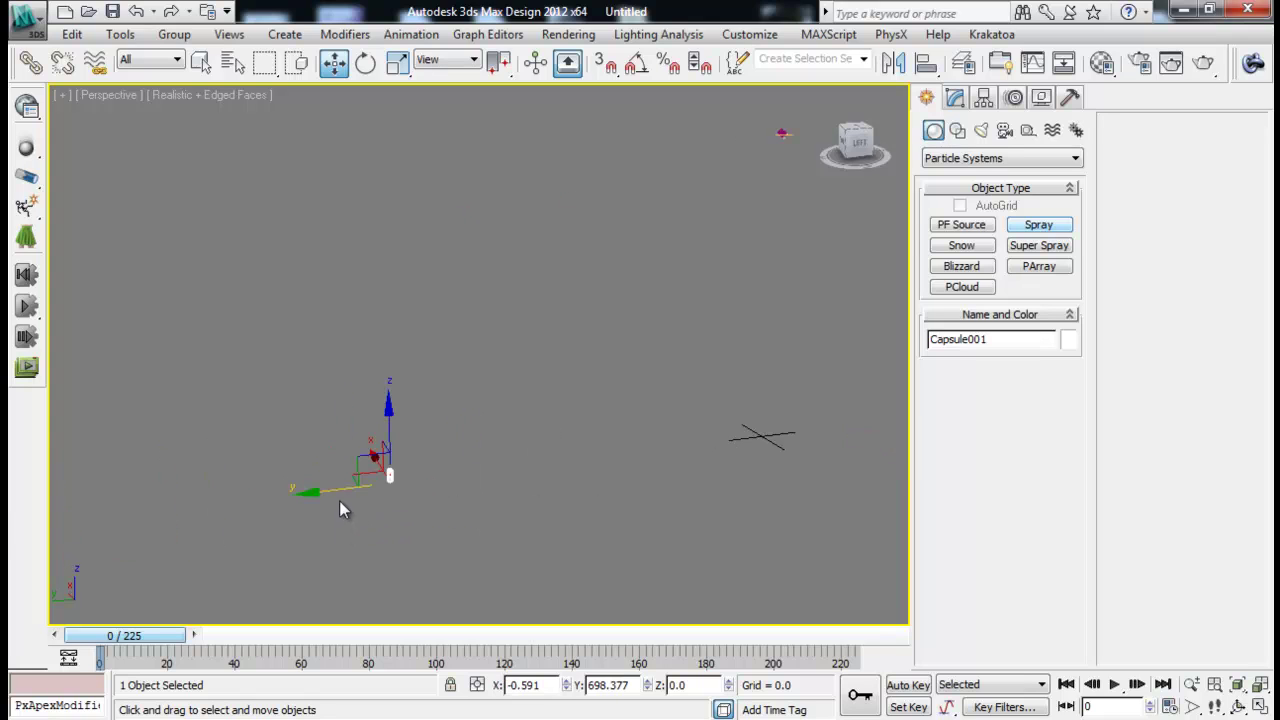
{"action": "left_click_drag", "start_coordinate": [340, 509], "coordinate": [68, 509]}
{"action": "middle_click_drag", "start_coordinate": [696, 254], "coordinate": [380, 309]}
{"action": "scroll", "coordinate": [395, 310], "scroll_direction": "up", "scroll_amount": 5}
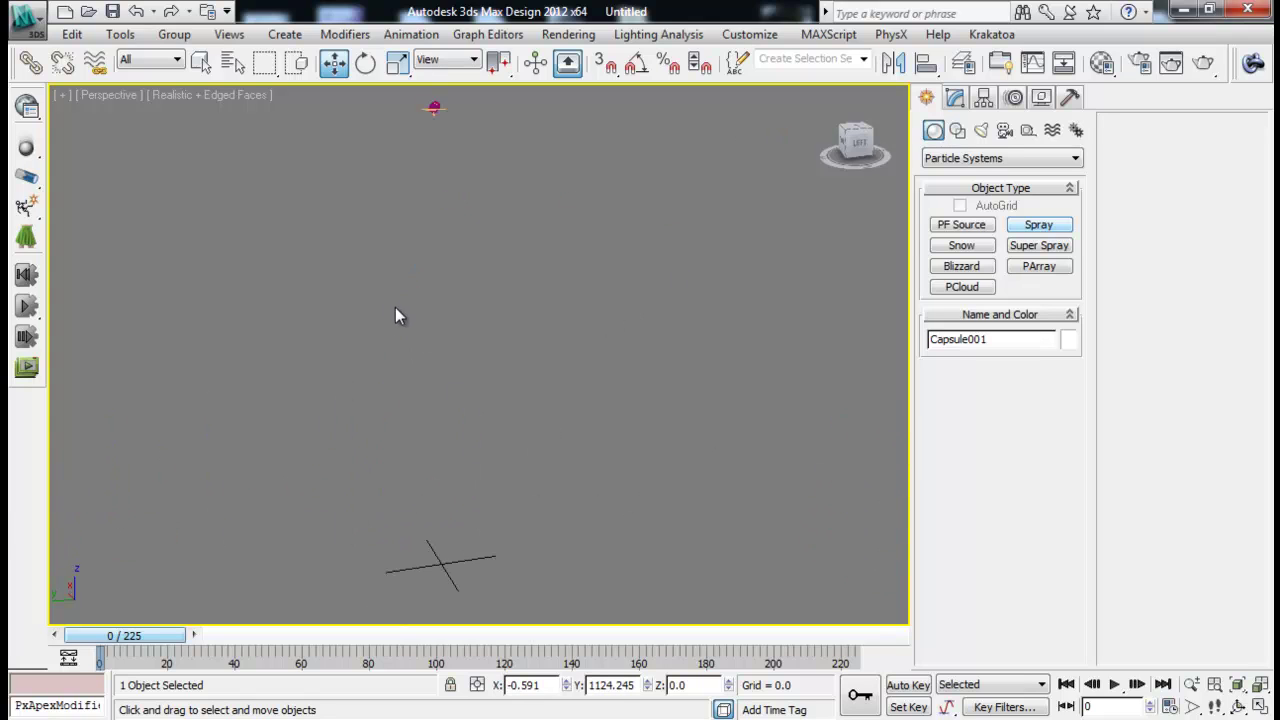
Open the RayFire floater from the RayFire geometry category and display its Physics options
{"action": "left_click", "coordinate": [975, 160]}
{"action": "left_click", "coordinate": [960, 372]}
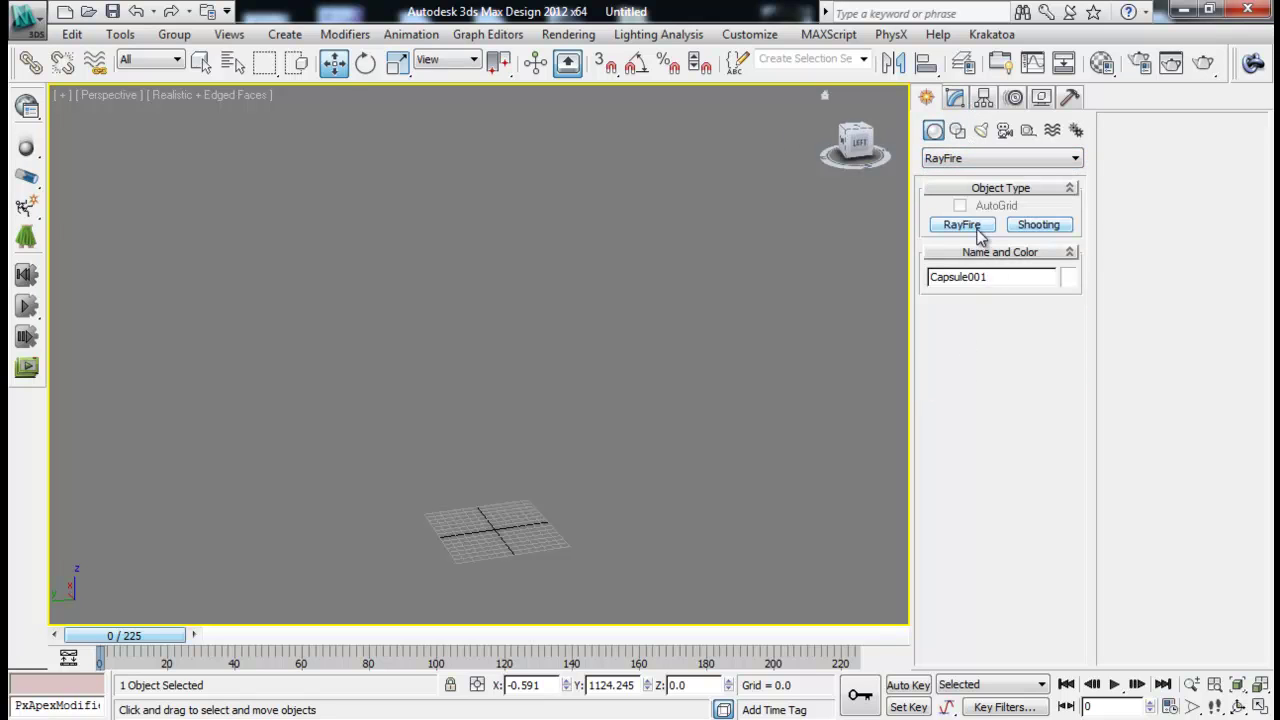
{"action": "left_click", "coordinate": [971, 225]}
{"action": "left_click", "coordinate": [983, 336]}
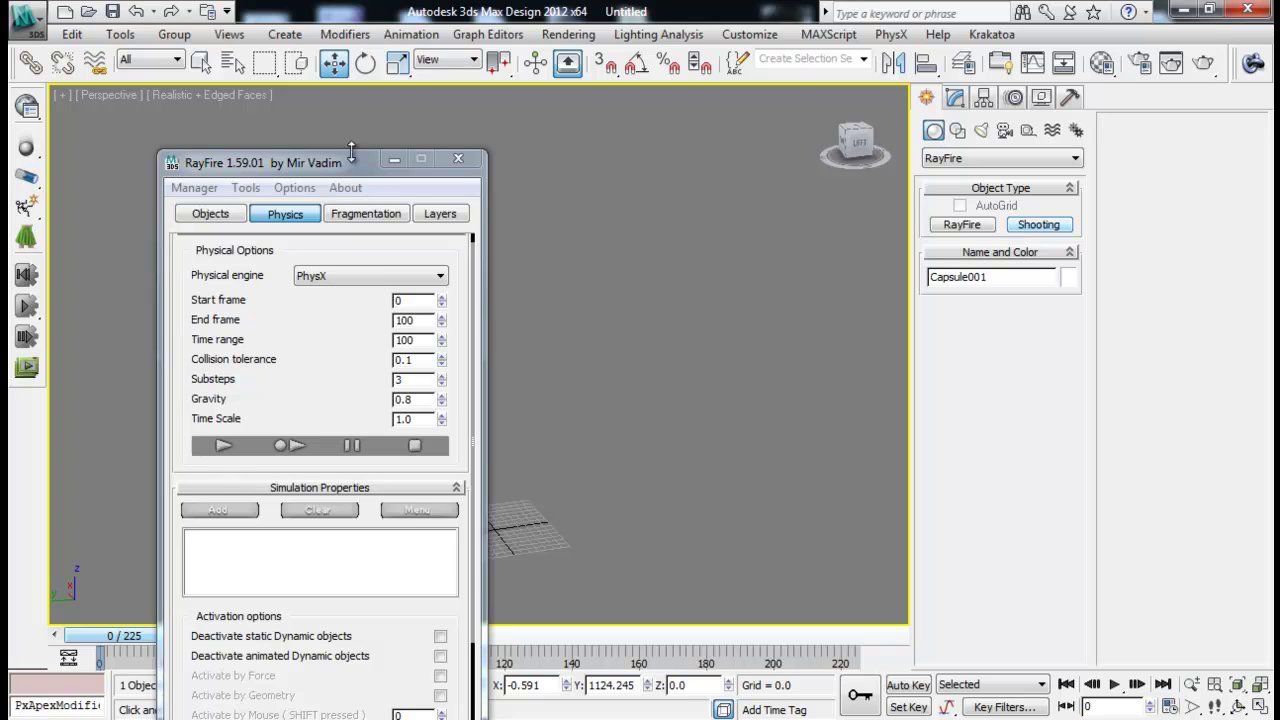
{"action": "left_click_drag", "start_coordinate": [350, 172], "coordinate": [878, 141]}
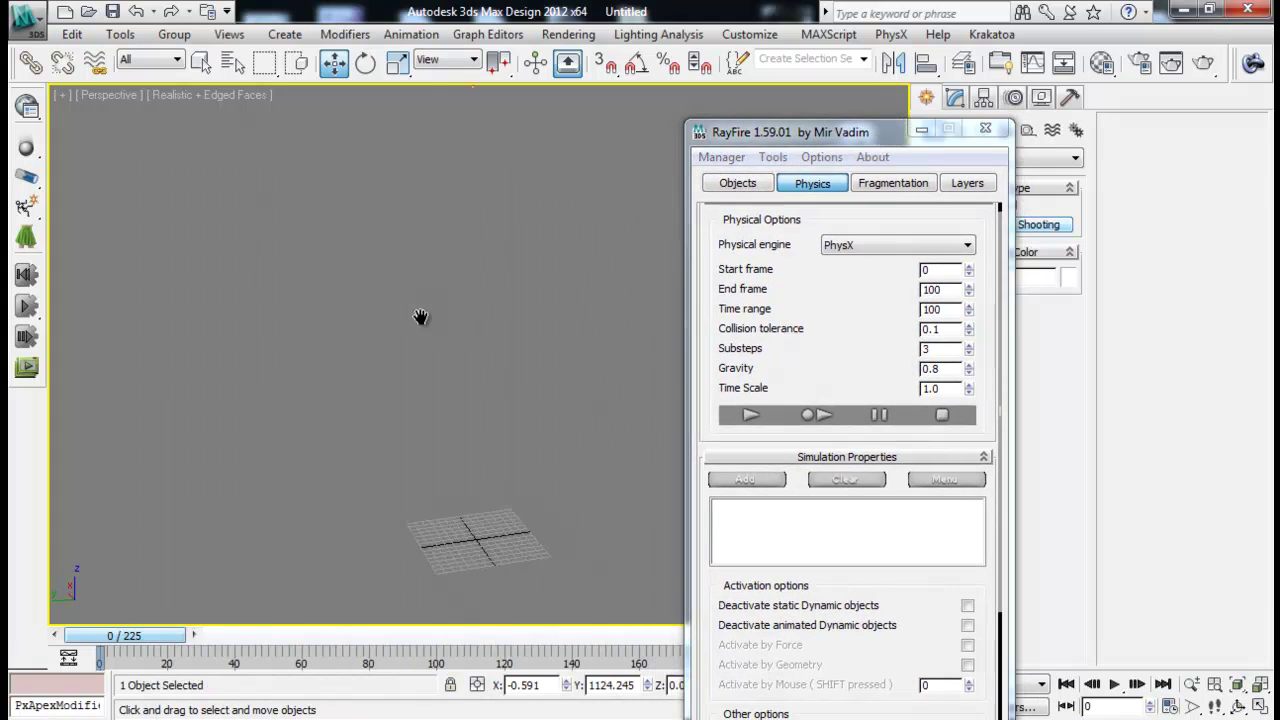
{"action": "left_click", "coordinate": [882, 190]}
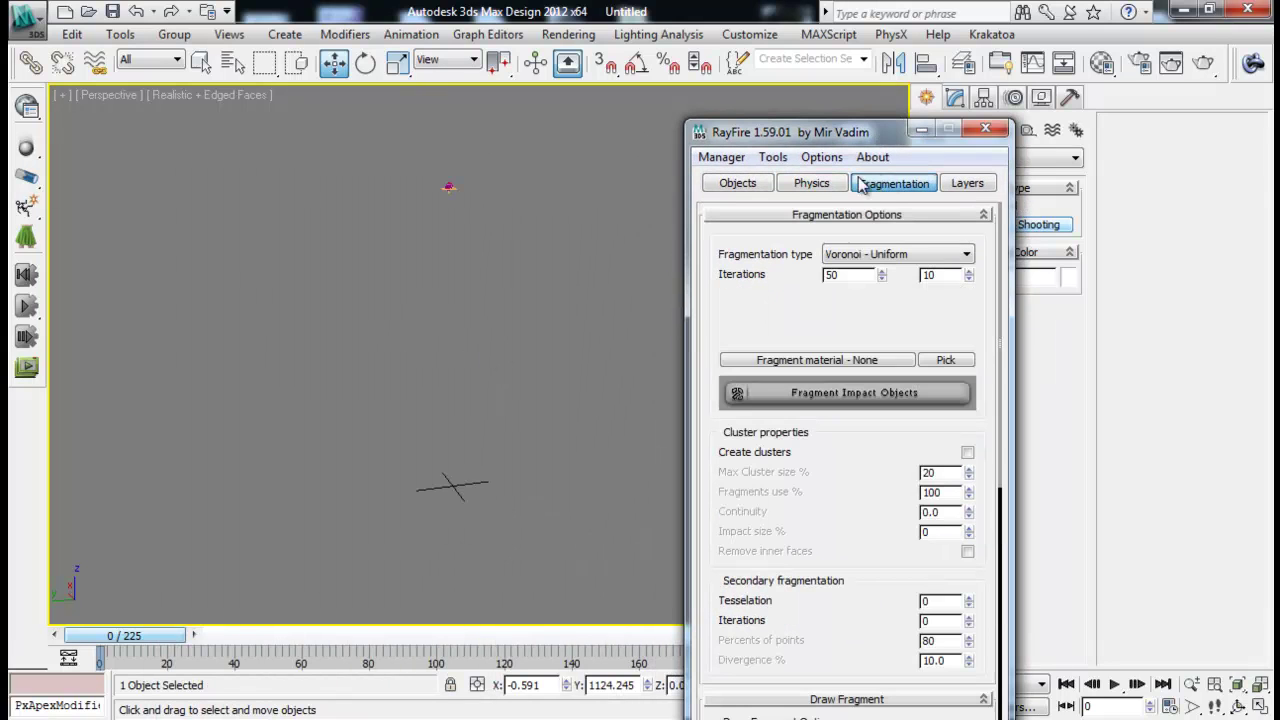
{"action": "left_click", "coordinate": [836, 188]}
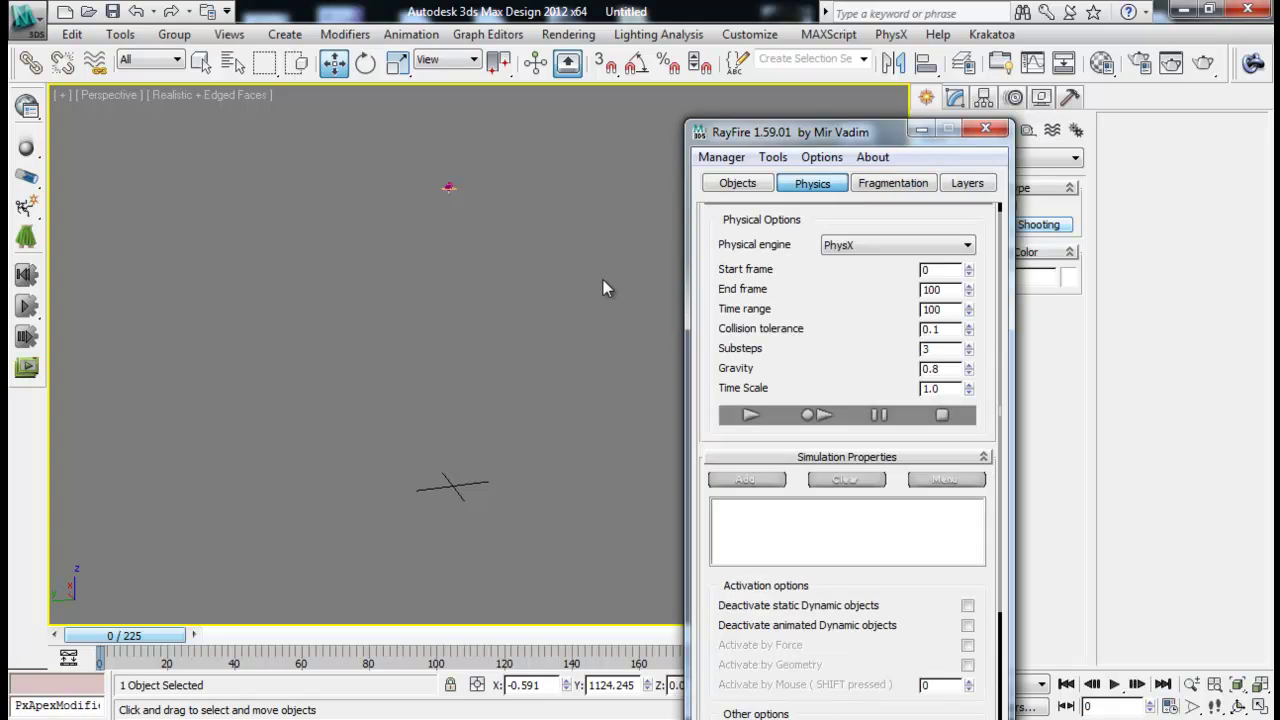
{"action": "middle_click_drag", "start_coordinate": [604, 288], "coordinate": [591, 302]}
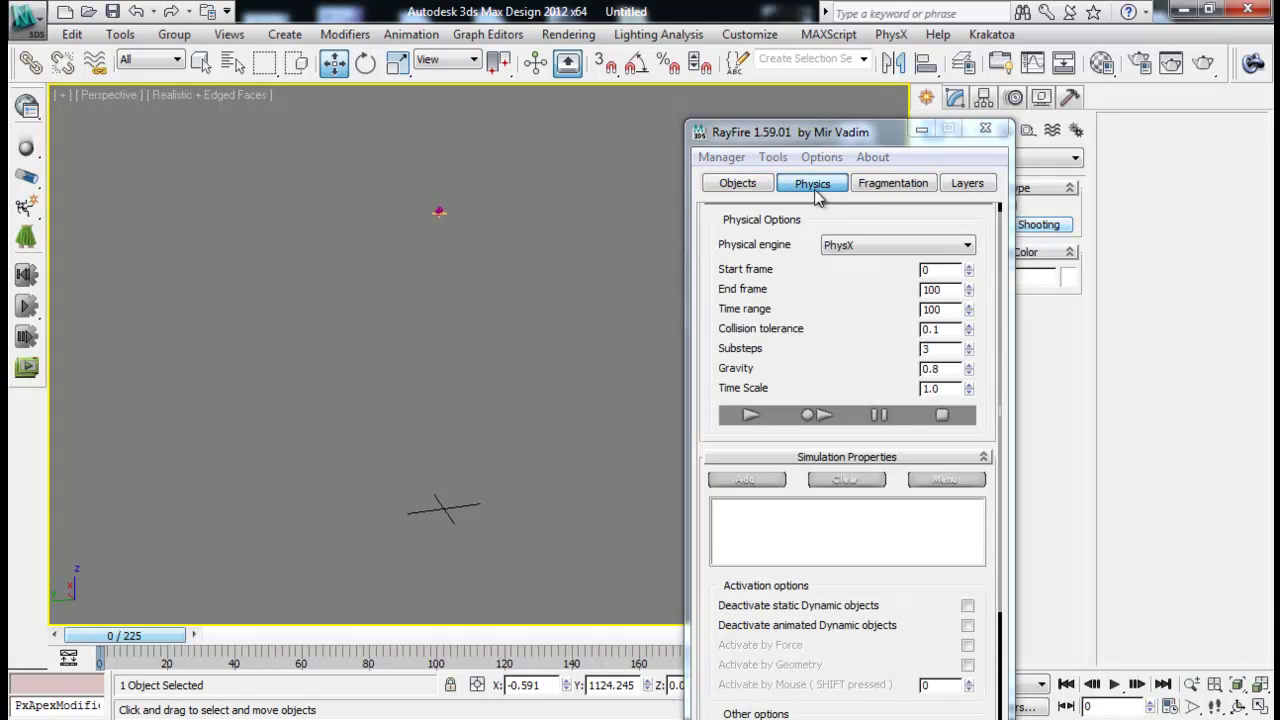
Add PF Source 001 to RayFire's simulation object list and enable Home grid as ground
{"action": "left_click_drag", "start_coordinate": [366, 244], "coordinate": [366, 244]}
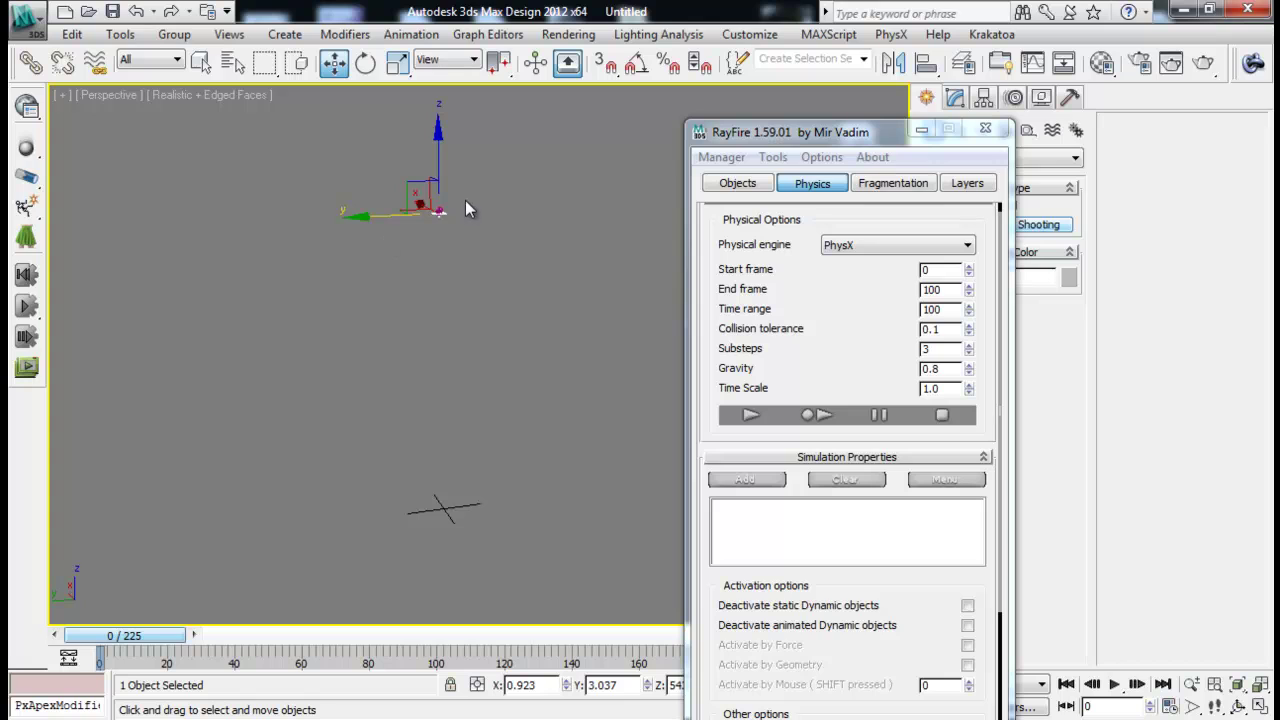
{"action": "left_click", "coordinate": [768, 486]}
{"action": "mouse_move", "coordinate": [809, 309]}
{"action": "left_mouse_down"}
{"action": "mouse_move", "coordinate": [811, 249]}
{"action": "mouse_move", "coordinate": [810, 284]}
{"action": "left_mouse_up"}
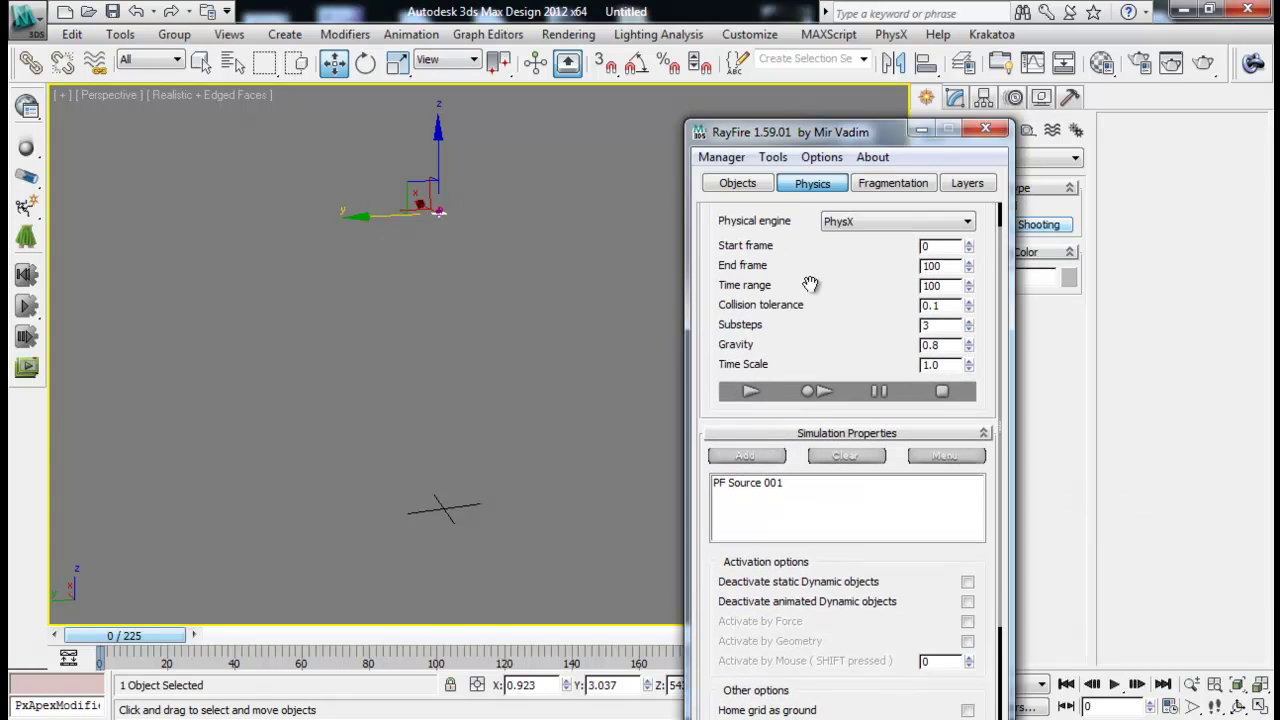
{"action": "scroll", "coordinate": [831, 438], "scroll_direction": "down", "scroll_amount": 5}
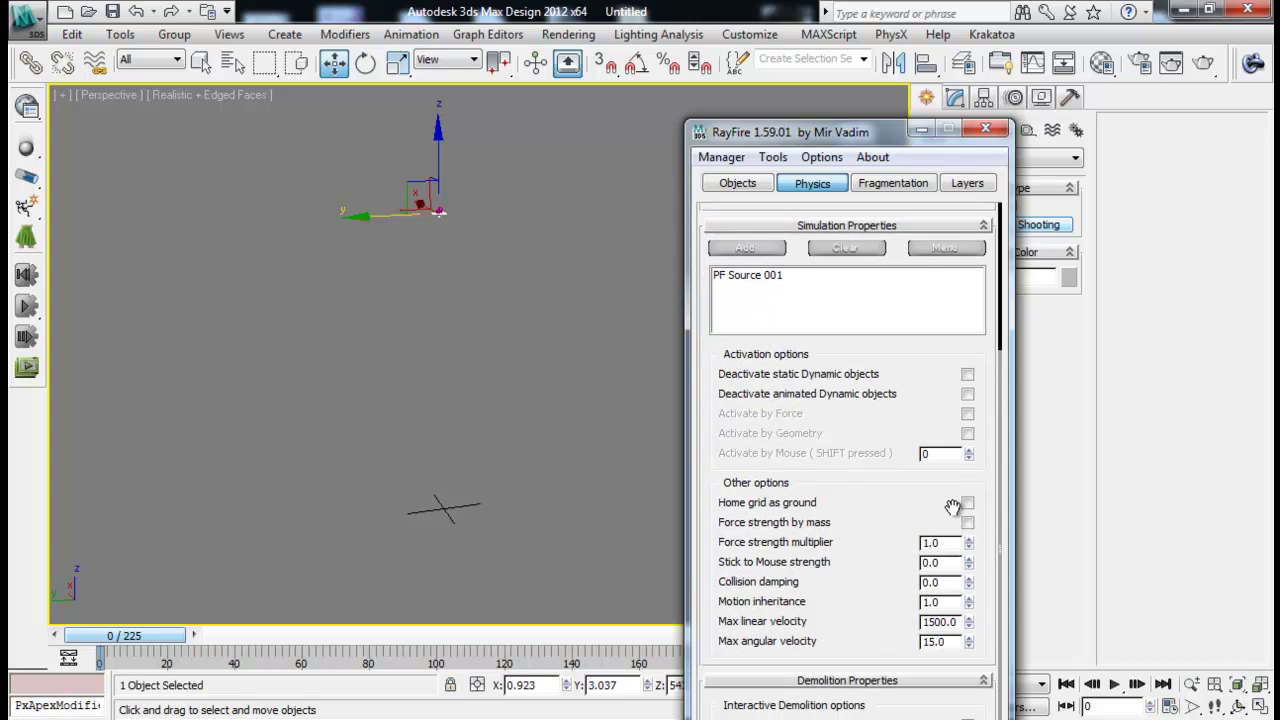
{"action": "scroll", "coordinate": [883, 529], "scroll_direction": "up", "scroll_amount": 4}
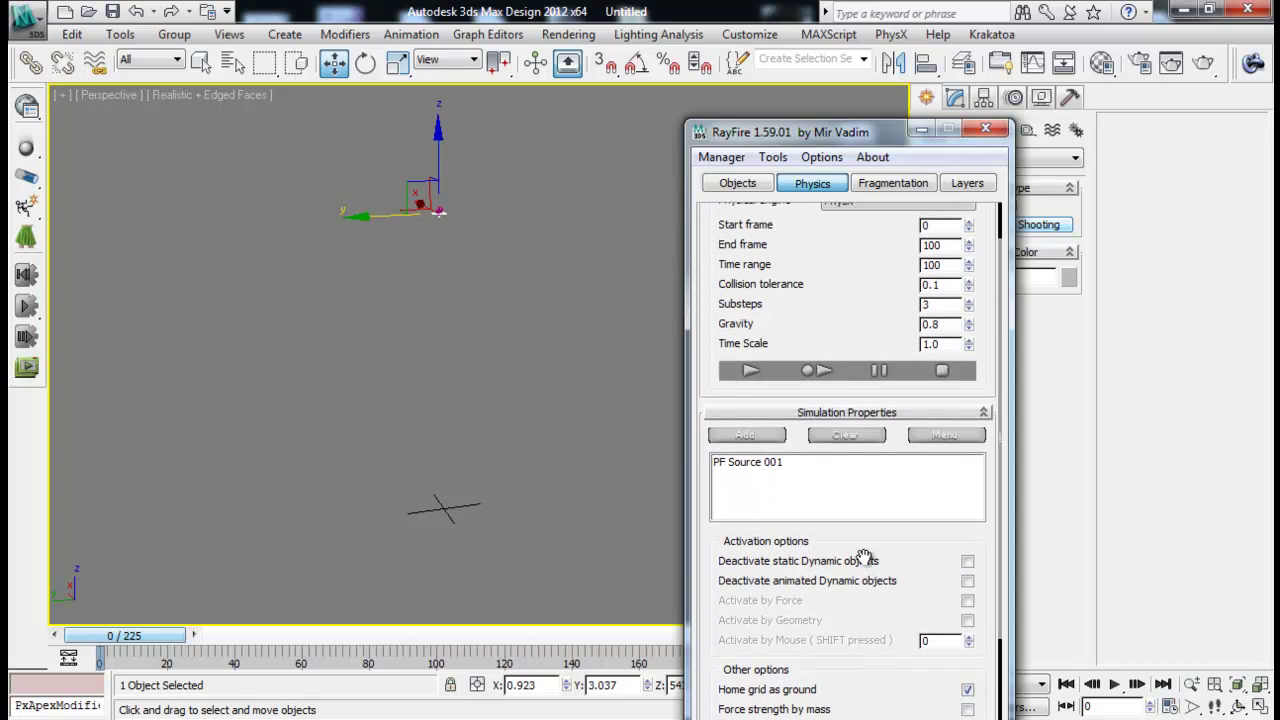
{"action": "left_click_drag", "start_coordinate": [824, 327], "coordinate": [839, 367]}
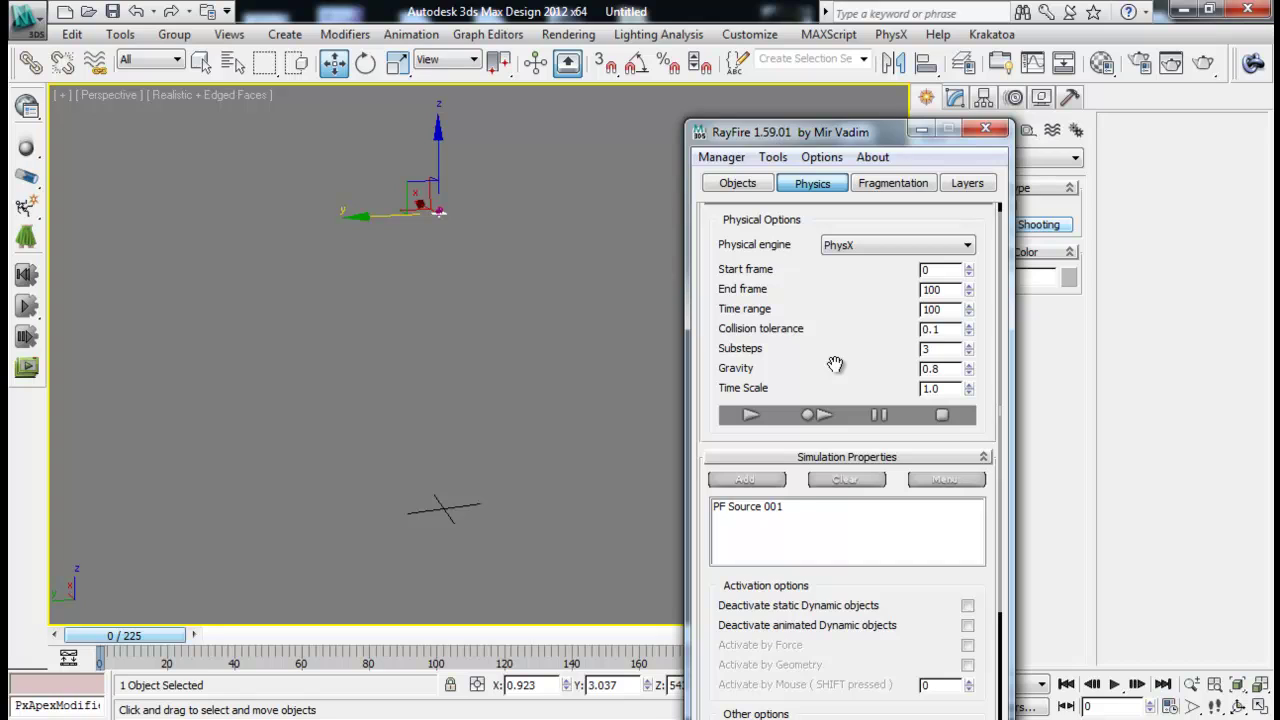
Bake the PhysX simulation of the falling capsules from frame 0 to 100 and return to frame 0
{"action": "left_click", "coordinate": [815, 416]}
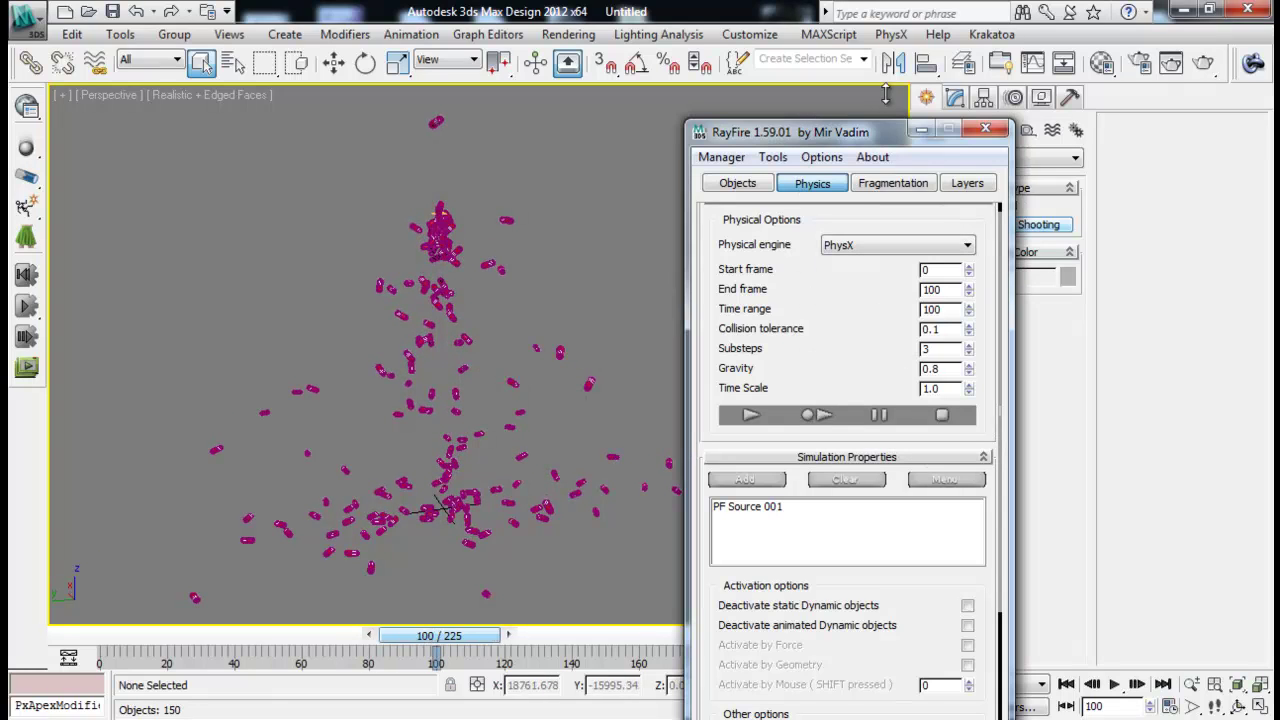
{"action": "left_click_drag", "start_coordinate": [866, 135], "coordinate": [898, 90]}
{"action": "middle_click_drag", "start_coordinate": [584, 334], "coordinate": [489, 326]}
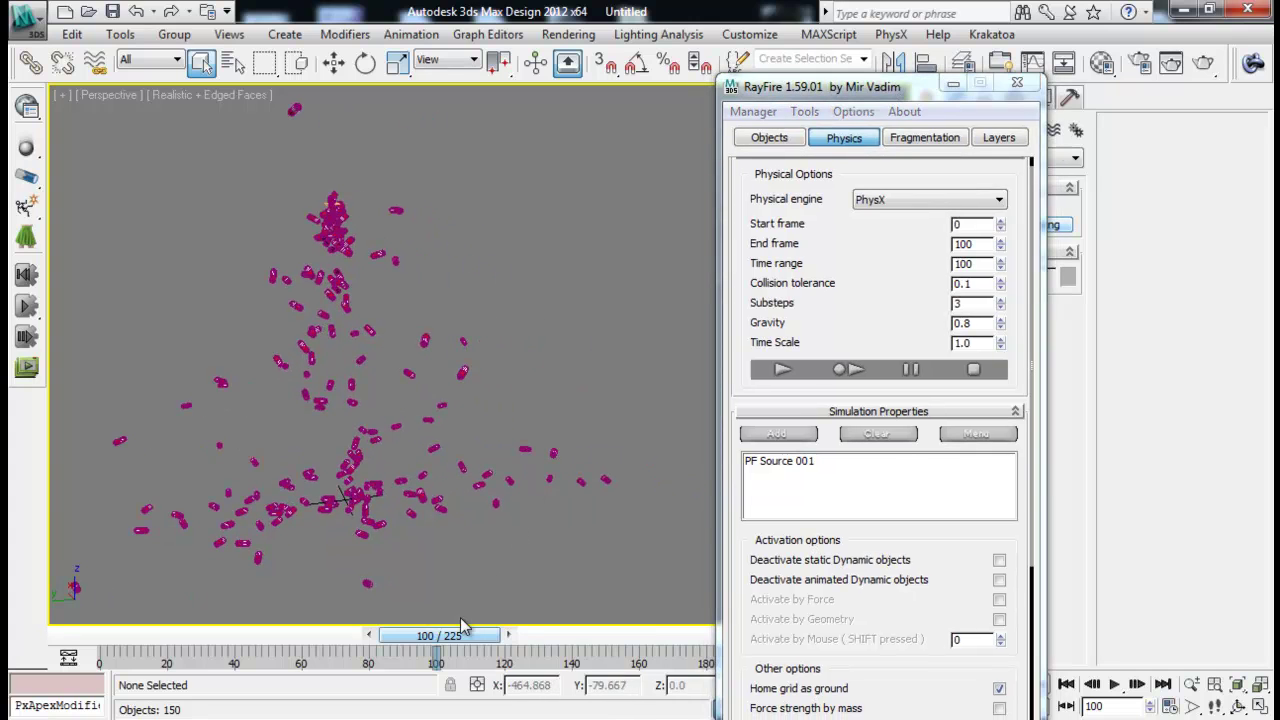
{"action": "double_click", "coordinate": [968, 246]}
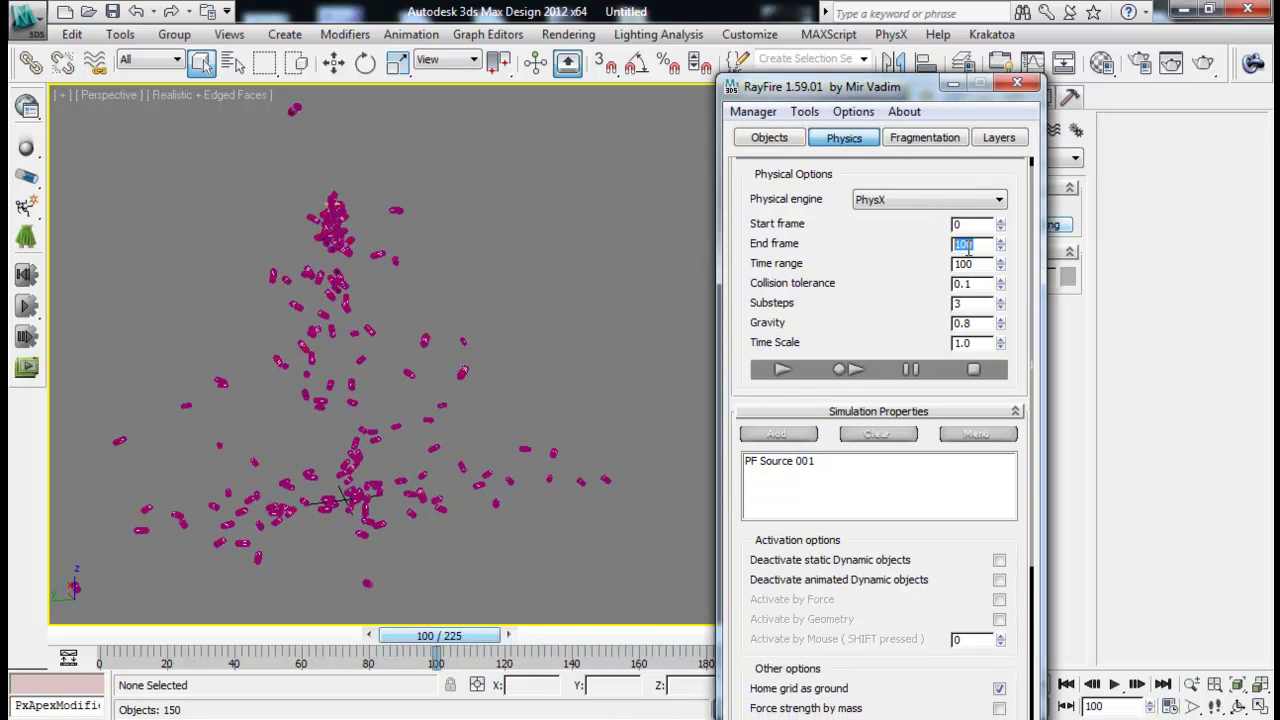
{"action": "left_click_drag", "start_coordinate": [460, 630], "coordinate": [148, 614]}
Examine the baked capsules around the emitter at frame 0, selecting two of them to compare their keyframes
{"action": "middle_click_drag", "start_coordinate": [395, 244], "coordinate": [606, 349]}
{"action": "scroll", "coordinate": [423, 352], "scroll_direction": "up", "scroll_amount": 3}
{"action": "scroll", "coordinate": [521, 349], "scroll_direction": "up", "scroll_amount": 2}
{"action": "middle_click_drag", "start_coordinate": [521, 349], "coordinate": [290, 350]}
{"action": "left_click", "coordinate": [338, 332]}
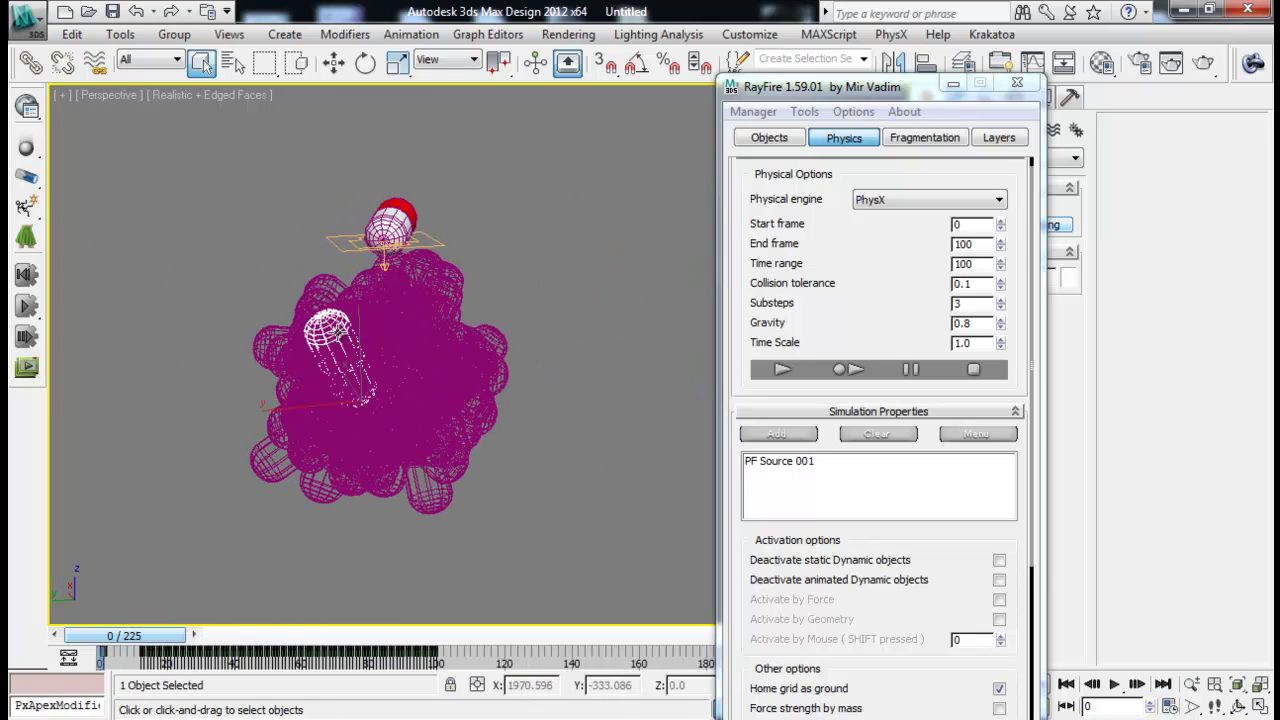
{"action": "left_click", "coordinate": [408, 312]}
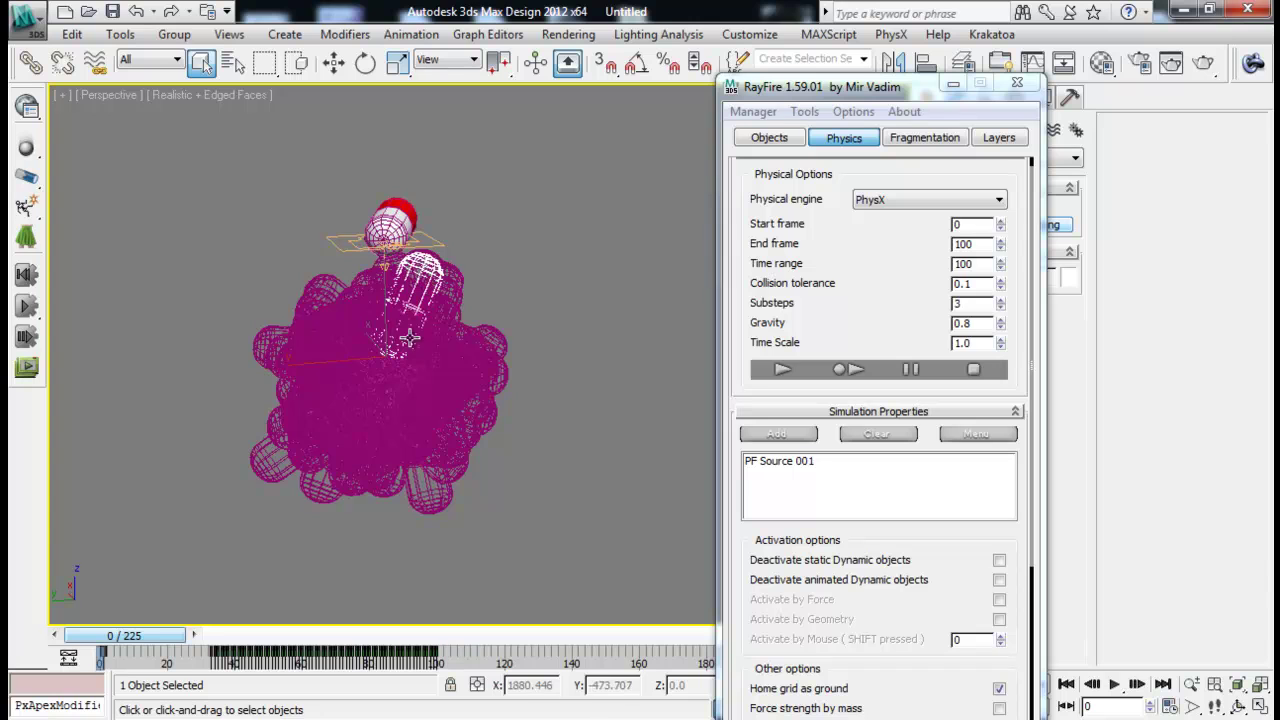
{"action": "scroll", "coordinate": [437, 441], "scroll_direction": "down", "scroll_amount": 3}
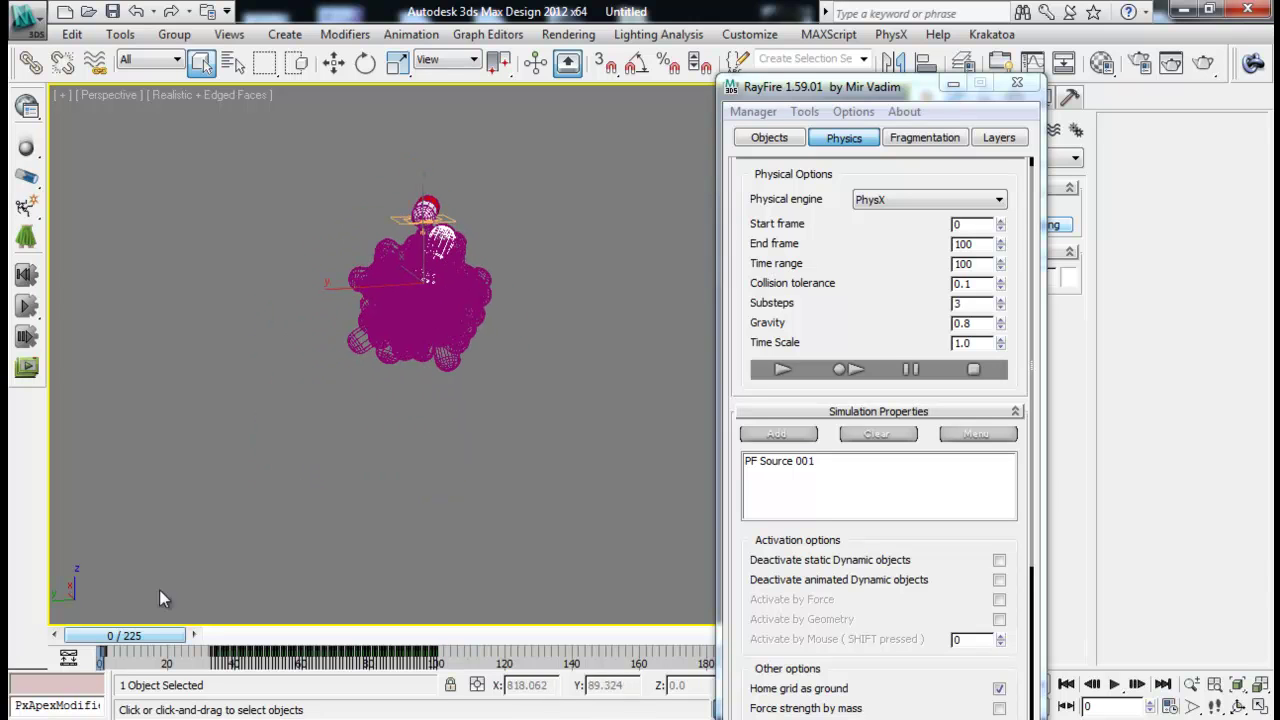
Preview the simulation at frame 28 and inspect the modifier stacks of individual baked capsules
{"action": "left_click_drag", "start_coordinate": [142, 640], "coordinate": [227, 640]}
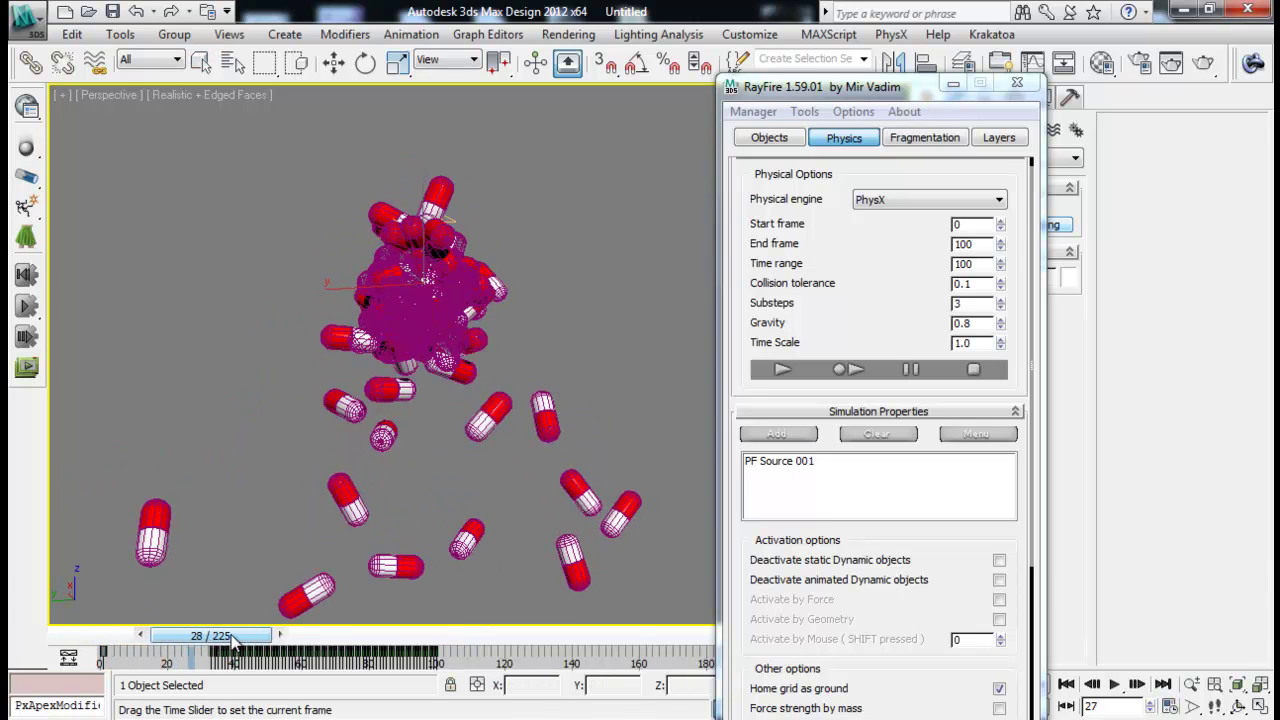
{"action": "scroll", "coordinate": [443, 311], "scroll_direction": "down", "scroll_amount": 3}
{"action": "left_click", "coordinate": [429, 396]}
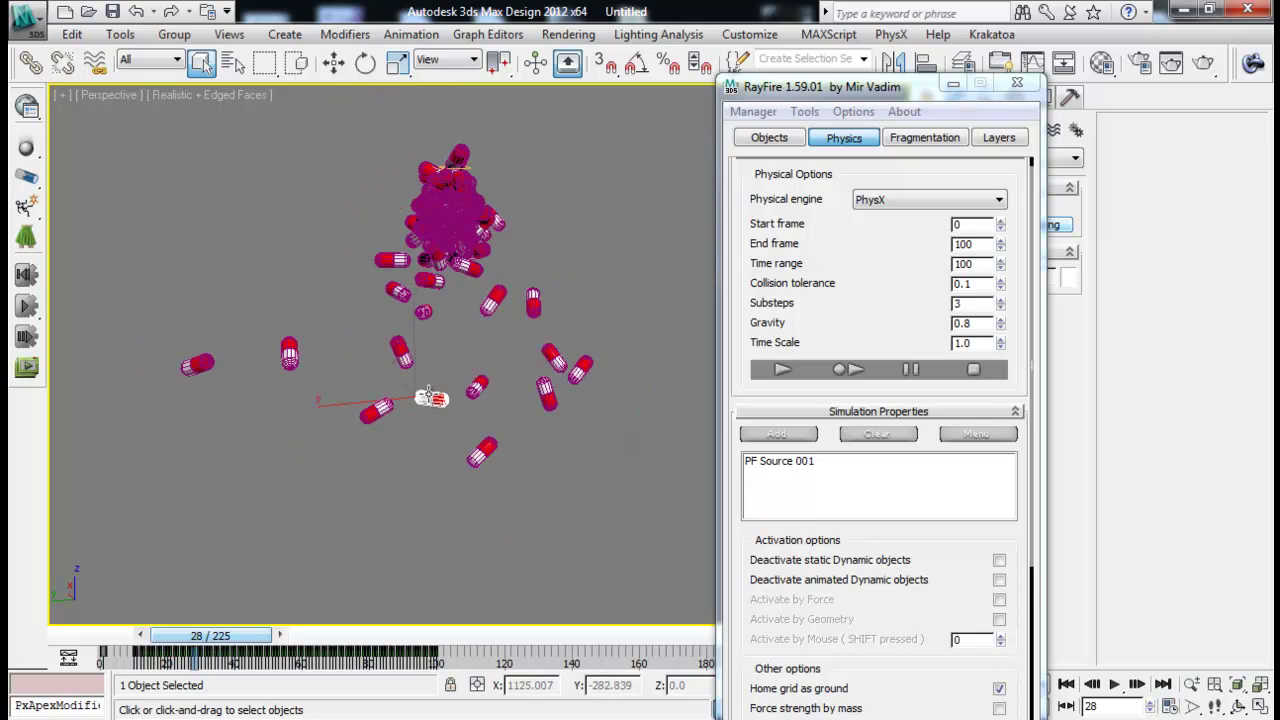
{"action": "left_click_drag", "start_coordinate": [876, 98], "coordinate": [1033, 375]}
{"action": "left_click", "coordinate": [955, 97]}
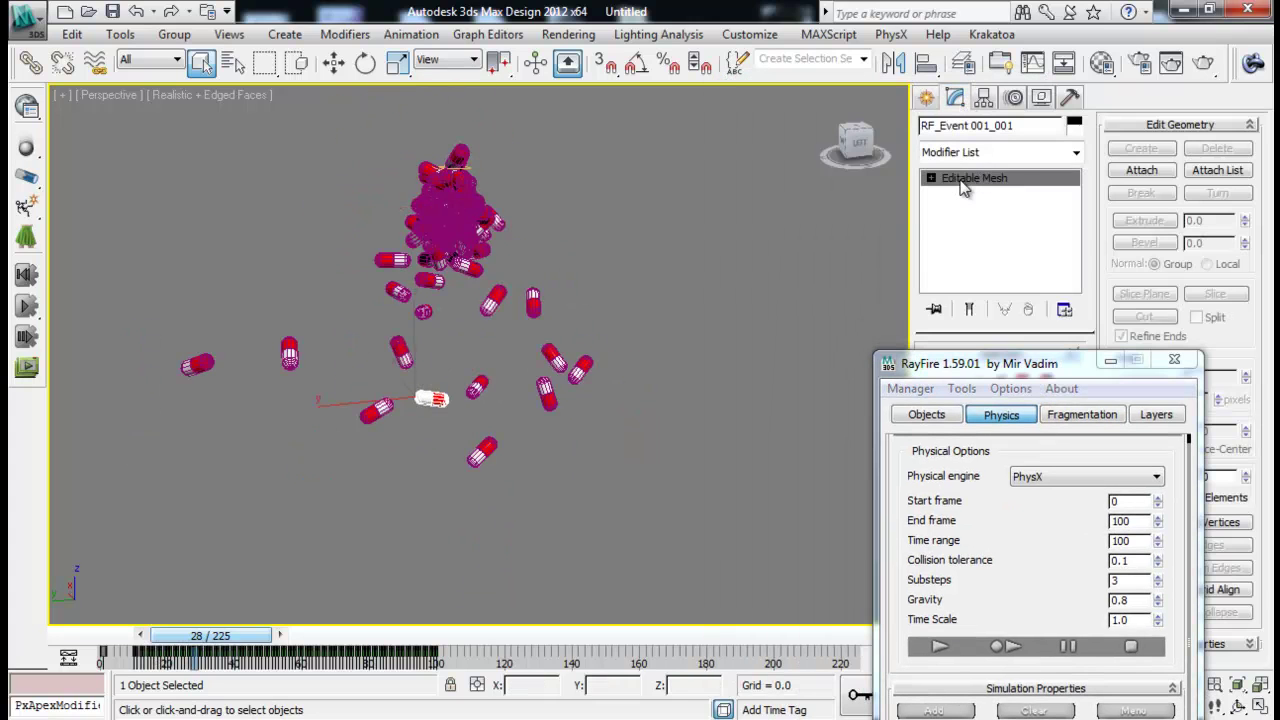
{"action": "left_click", "coordinate": [447, 198]}
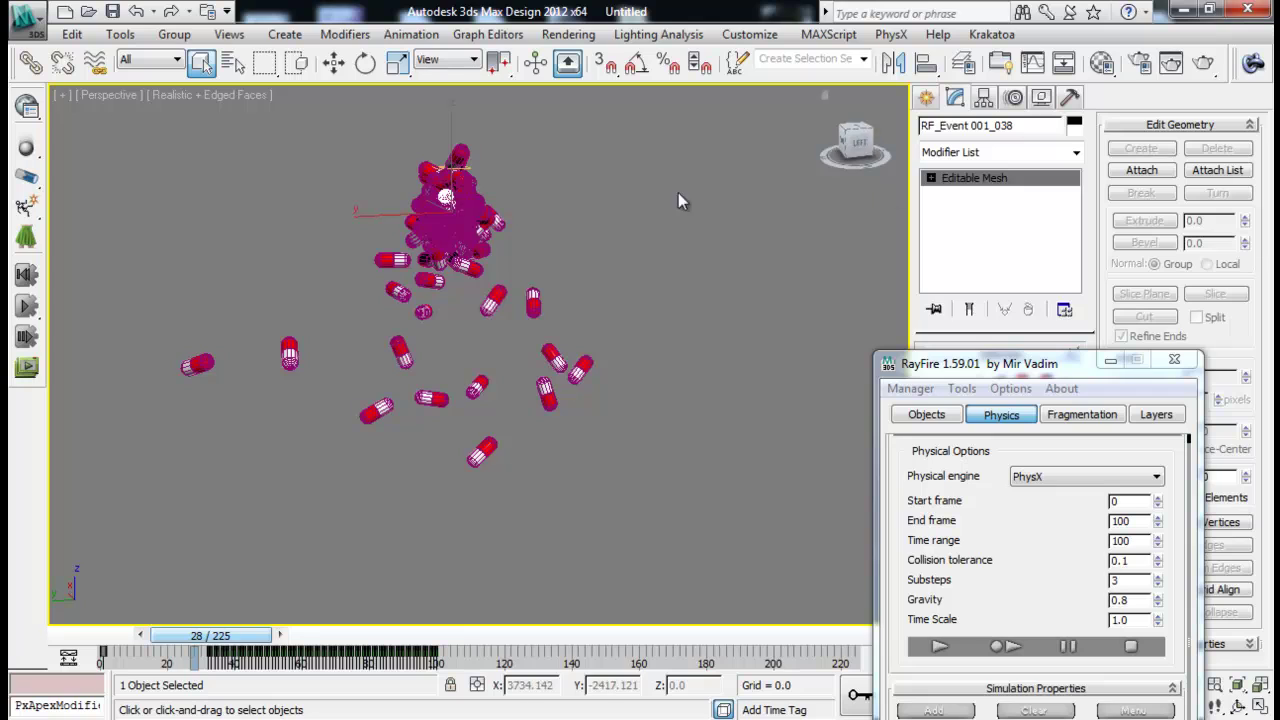
Examine the baked falling capsules up close at frames 28 and 45, and return to frame 0
{"action": "scroll", "coordinate": [455, 228], "scroll_direction": "up", "scroll_amount": 5}
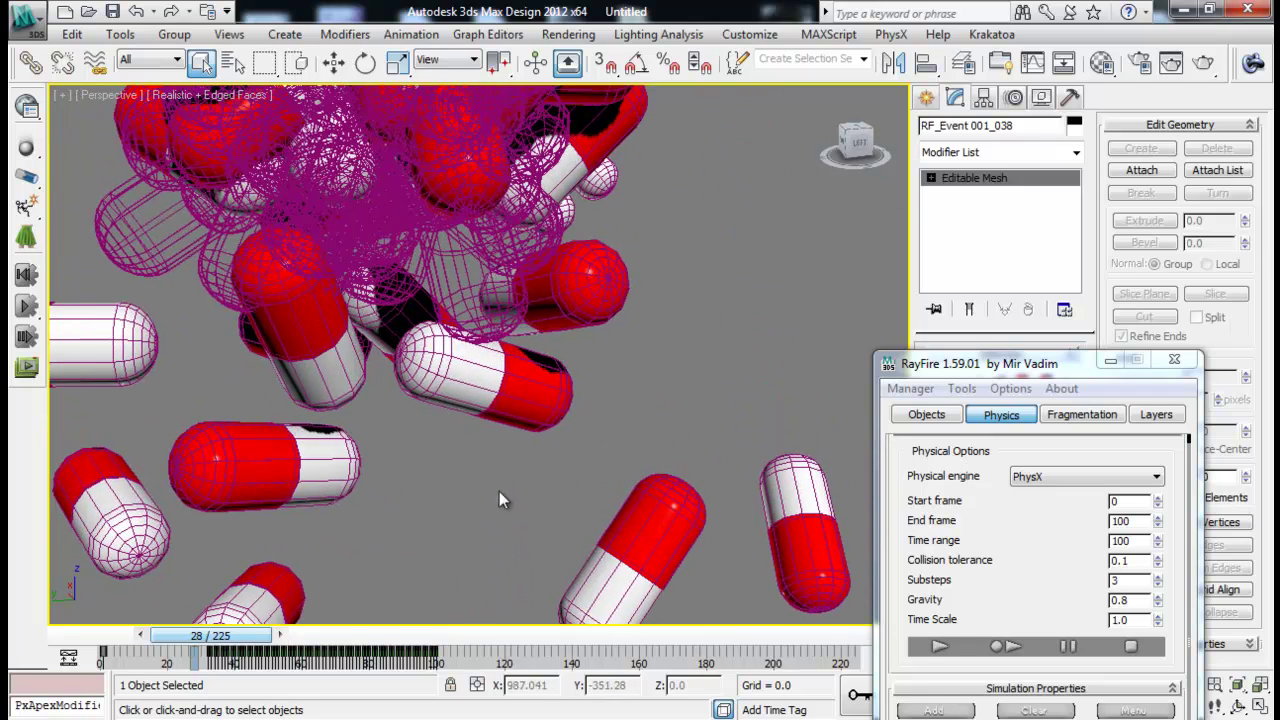
{"action": "scroll", "coordinate": [515, 380], "scroll_direction": "down", "scroll_amount": 4}
{"action": "middle_click_drag", "start_coordinate": [515, 380], "coordinate": [489, 175]}
{"action": "left_click", "coordinate": [478, 410]}
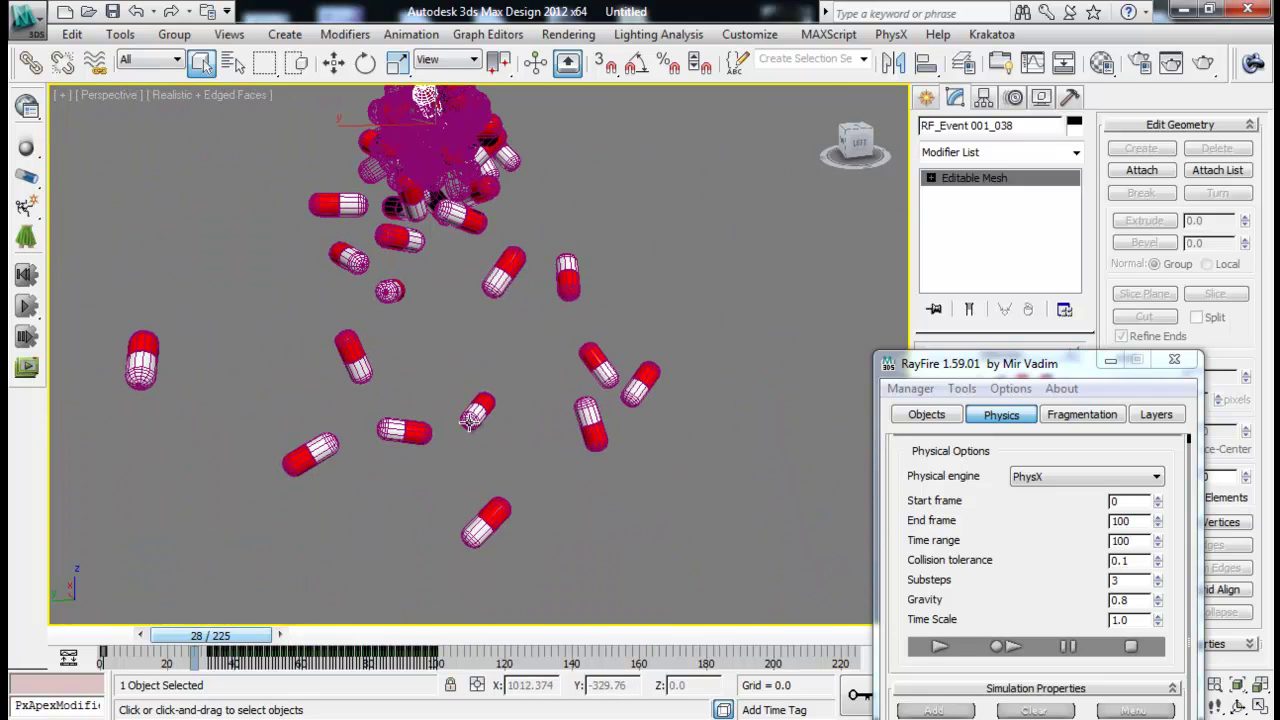
{"action": "left_click_drag", "start_coordinate": [203, 638], "coordinate": [262, 636]}
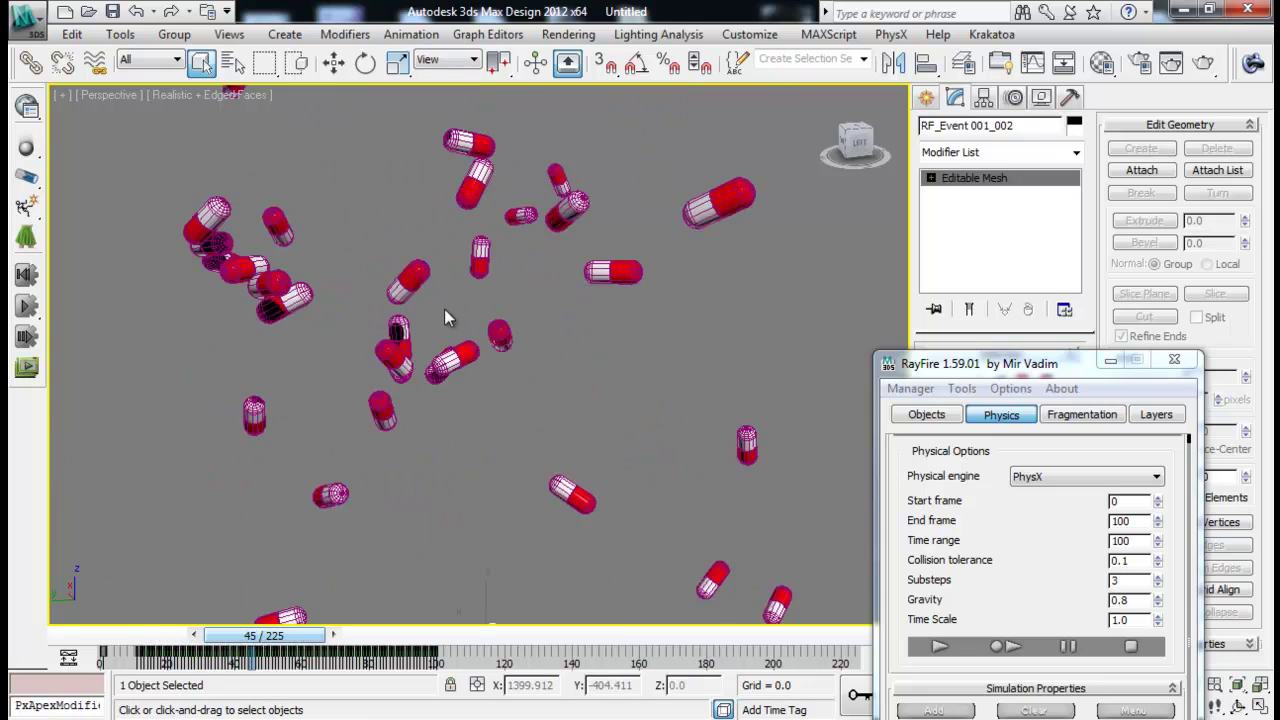
{"action": "scroll", "coordinate": [460, 360], "scroll_direction": "down", "scroll_amount": 4}
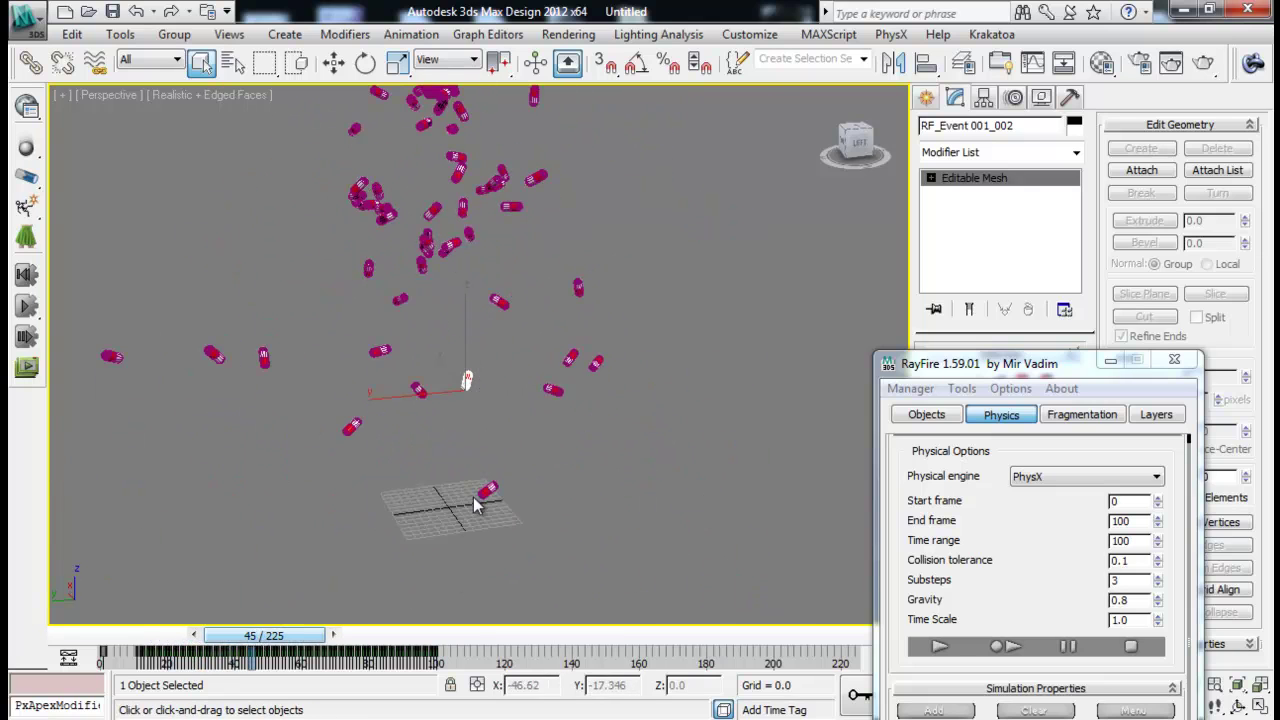
{"action": "middle_click_drag", "start_coordinate": [458, 364], "coordinate": [466, 394]}
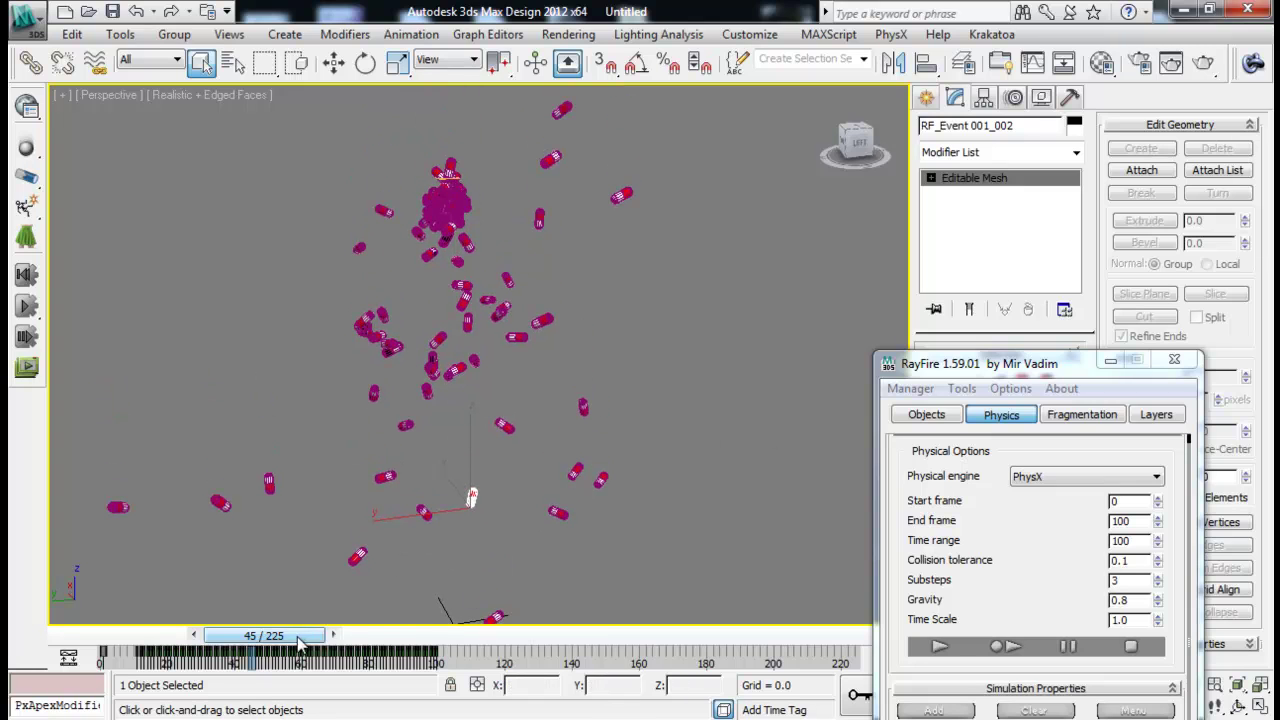
{"action": "left_click_drag", "start_coordinate": [298, 642], "coordinate": [160, 642]}
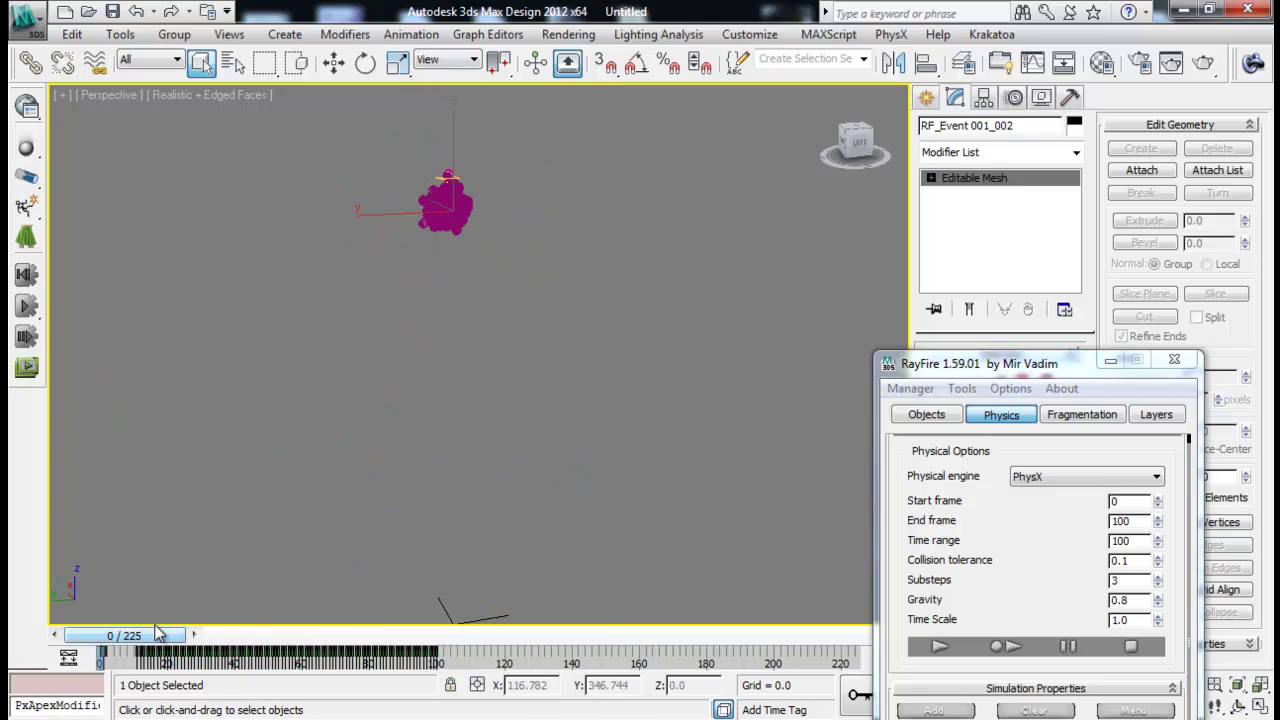
Review the Shape Instance 001, Display 001 and Speed 001 operator settings of Event 001 in Particle View
{"action": "key", "text": "6"}
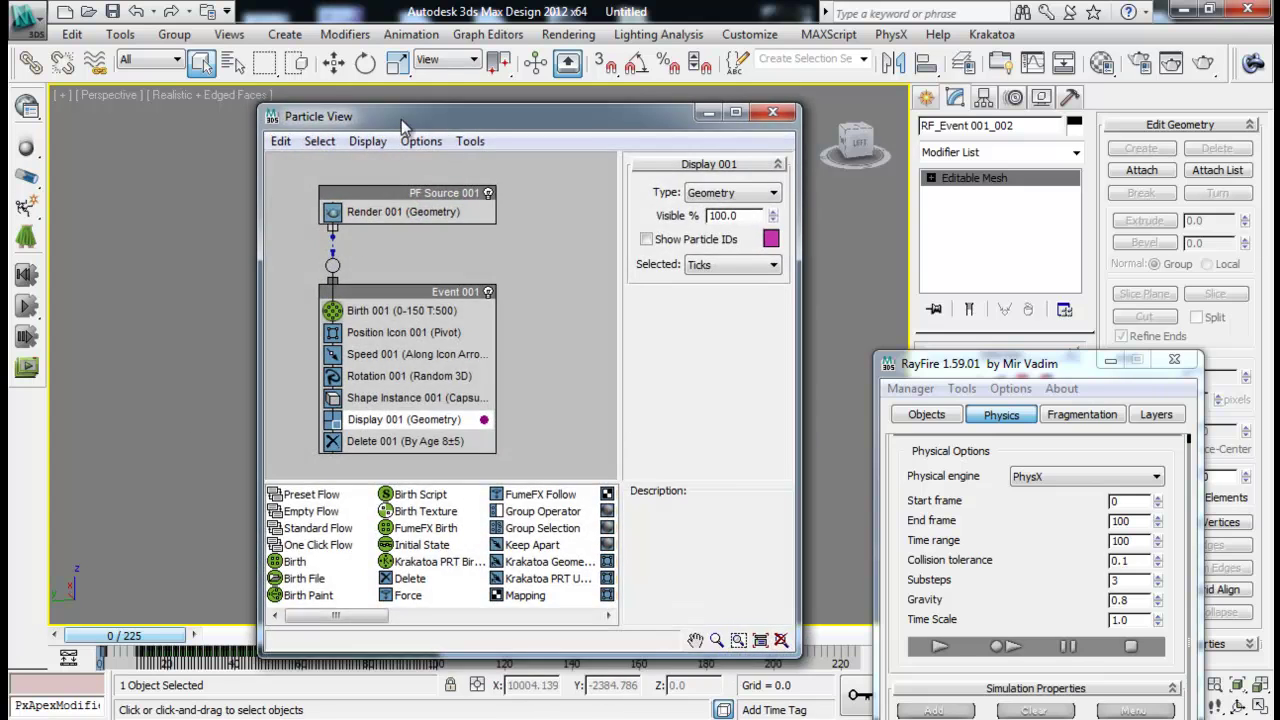
{"action": "left_click_drag", "start_coordinate": [410, 130], "coordinate": [671, 113]}
{"action": "left_click", "coordinate": [670, 396]}
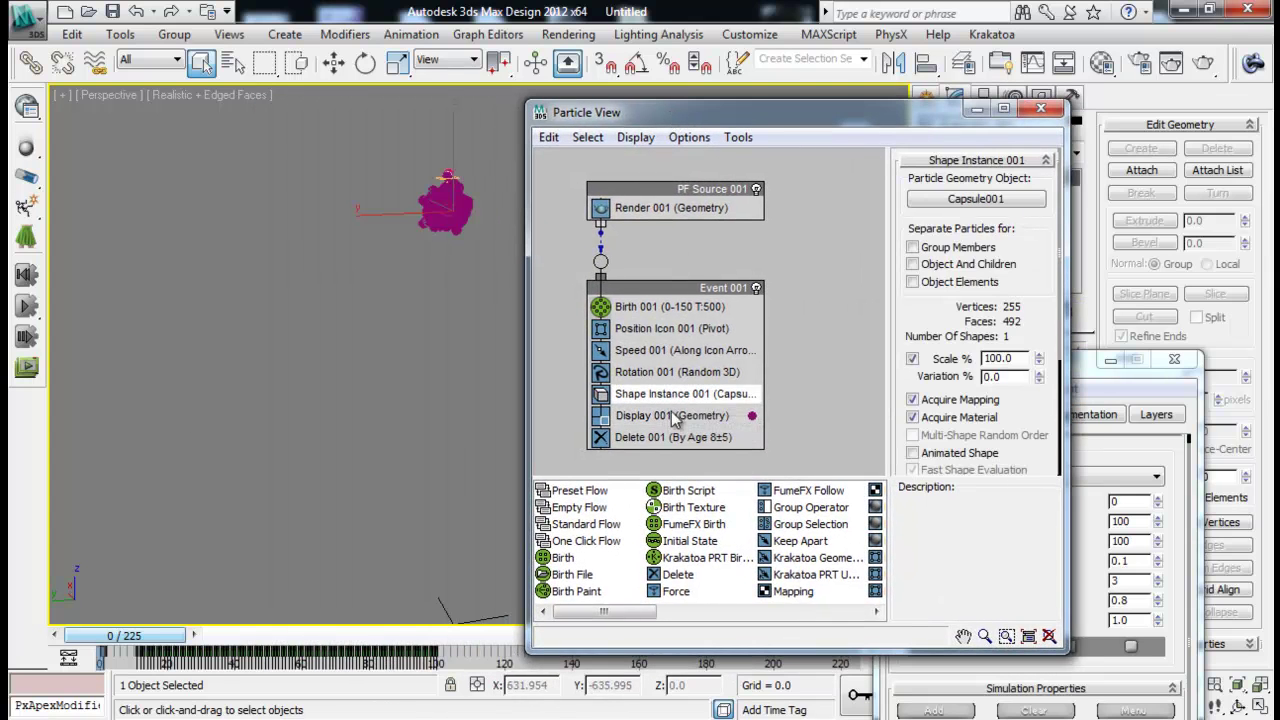
{"action": "left_click", "coordinate": [676, 415]}
{"action": "left_click", "coordinate": [676, 350]}
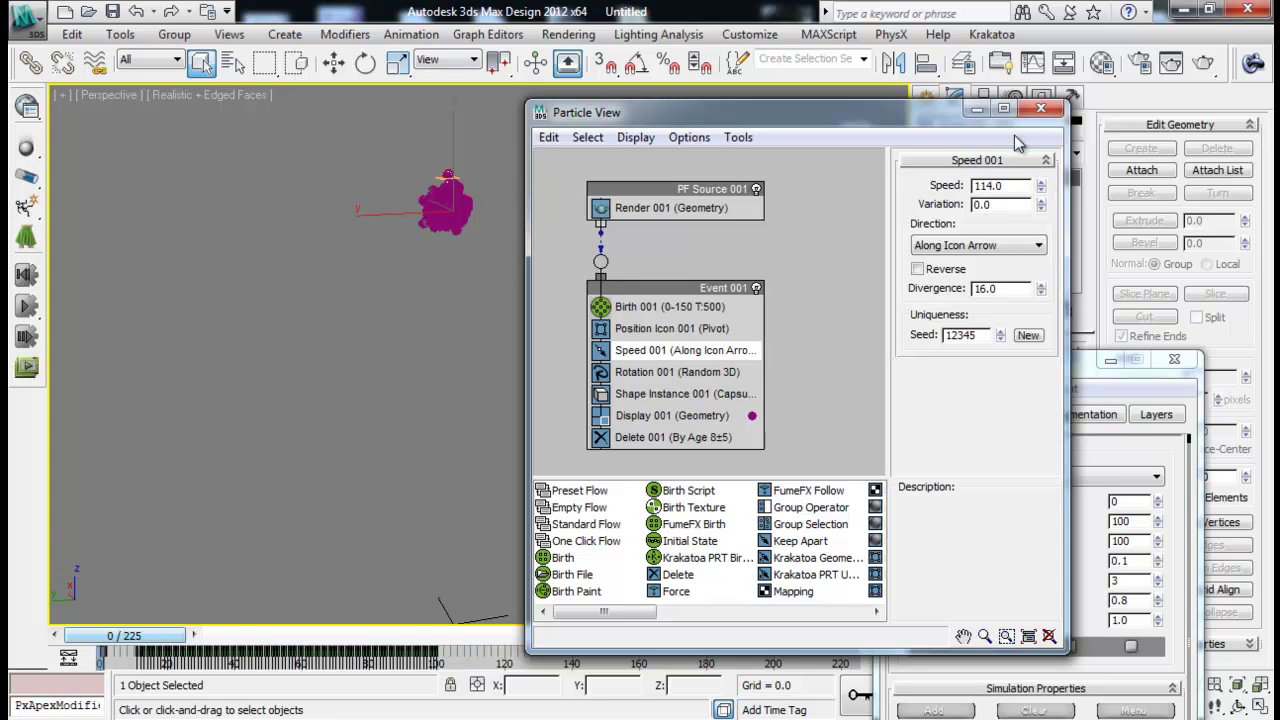
{"action": "left_click", "coordinate": [977, 109]}
Check the deselected scene at frame 53 and remove the previously baked capsules through RayFire
{"action": "left_click", "coordinate": [510, 471]}
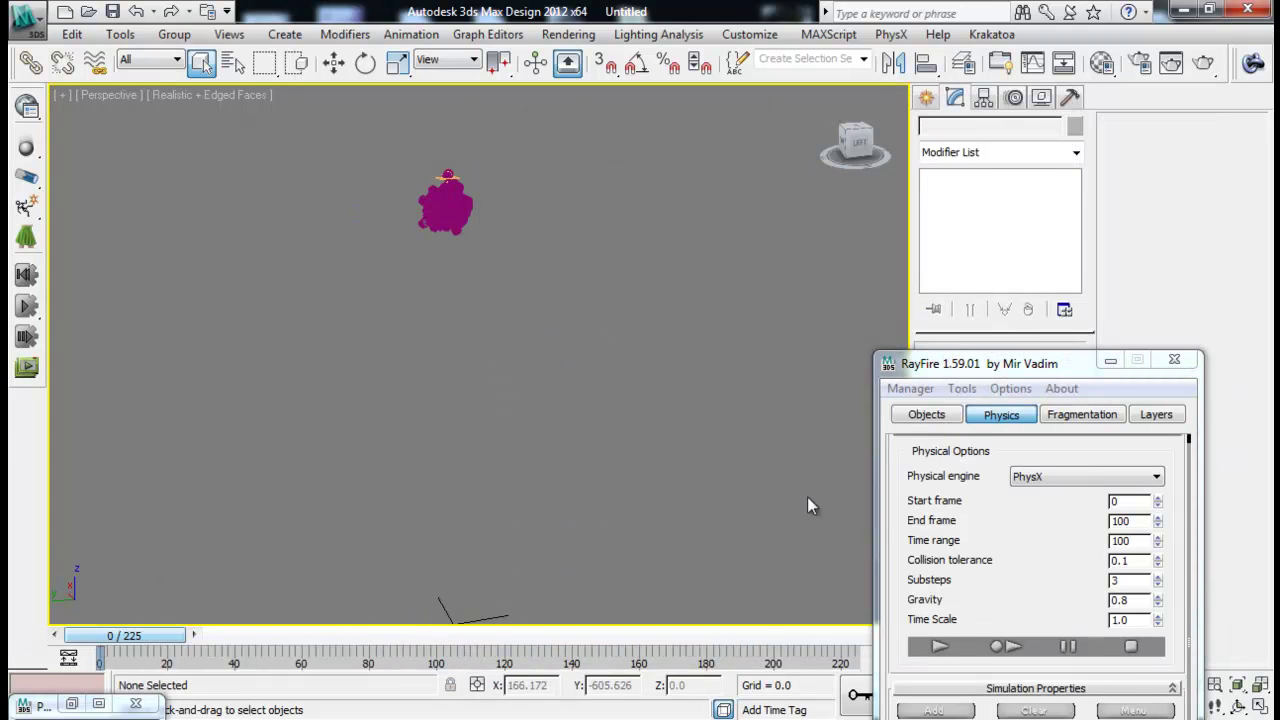
{"action": "left_click_drag", "start_coordinate": [127, 640], "coordinate": [291, 634]}
{"action": "left_click", "coordinate": [911, 388]}
{"action": "left_click", "coordinate": [926, 431]}
Reduce the Speed 001 operator's divergence to 1.5 in Particle View
{"action": "key", "text": "6"}
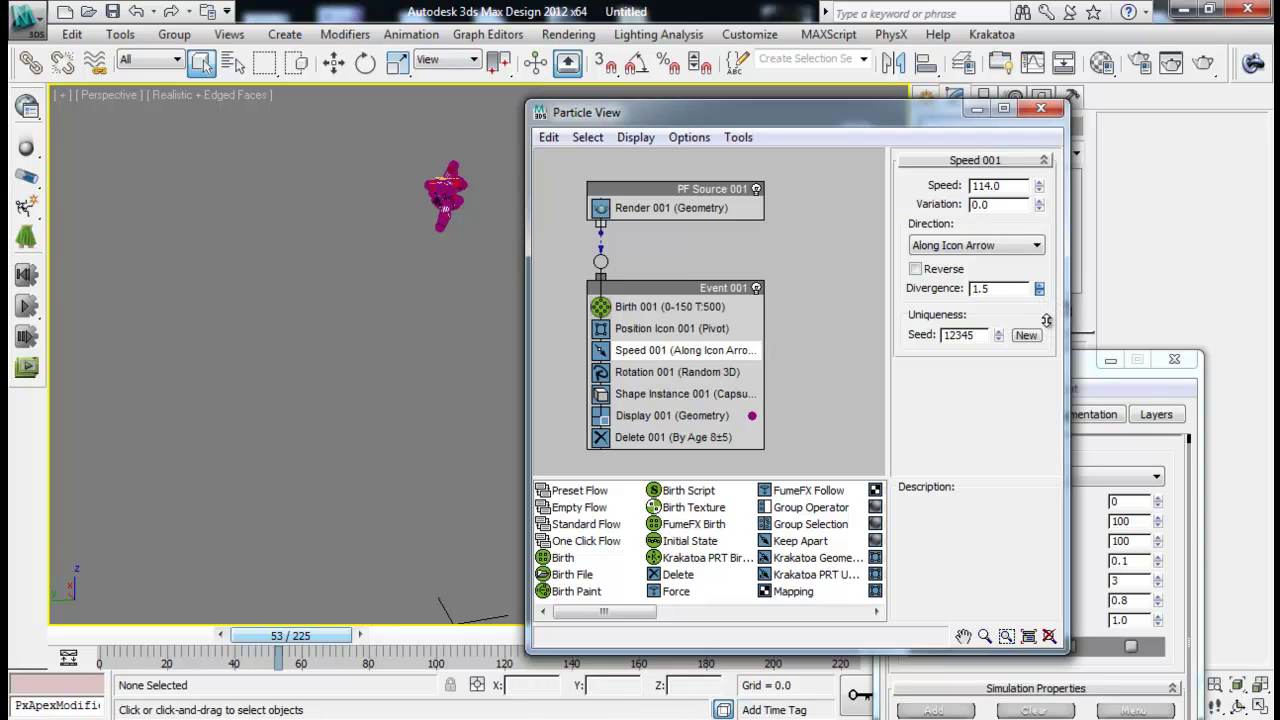
{"action": "left_click", "coordinate": [977, 108]}
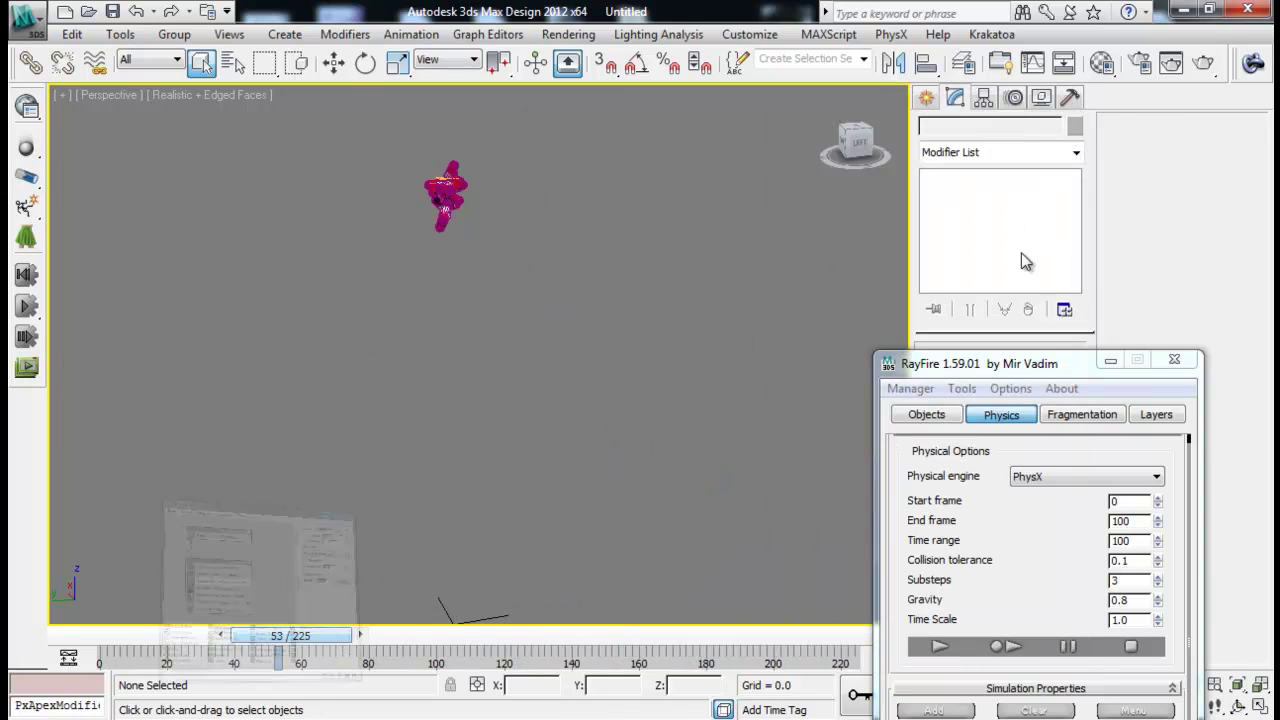
Set RayFire's end frame to 225 and bake the PhysX simulation of PF Source 001 over the full range
{"action": "left_click_drag", "start_coordinate": [1035, 372], "coordinate": [967, 112]}
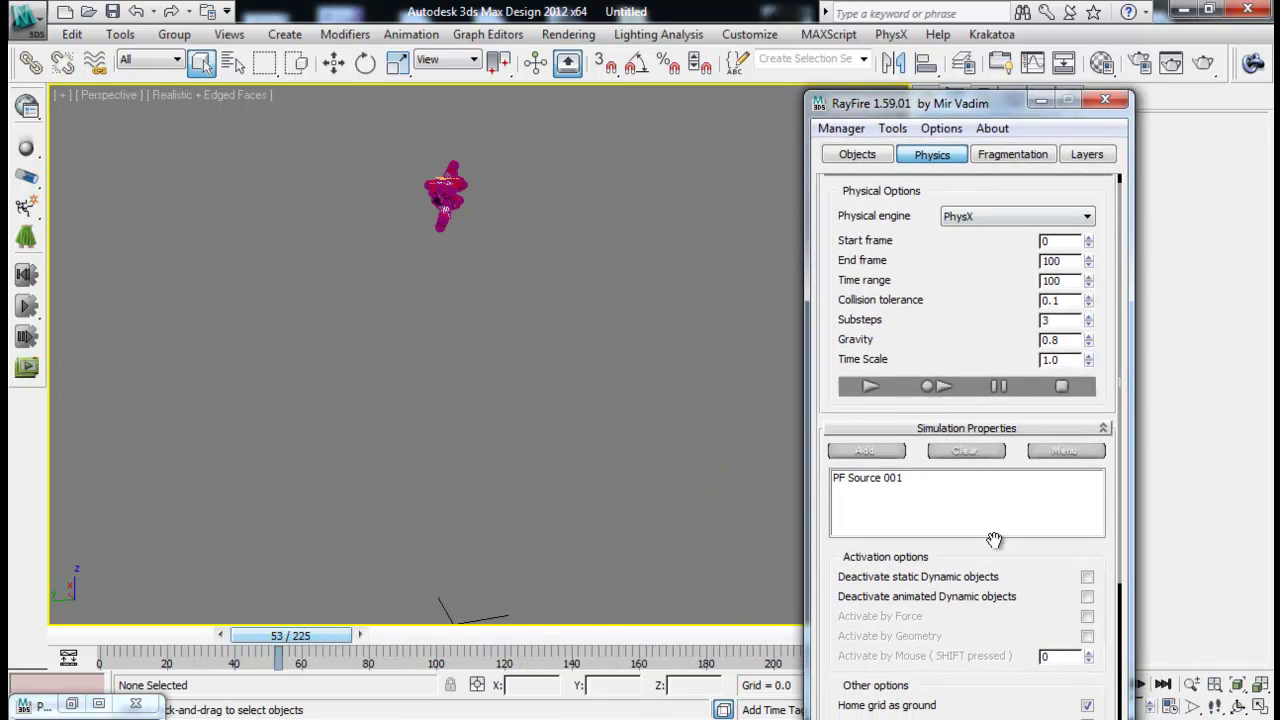
{"action": "left_click", "coordinate": [938, 388]}
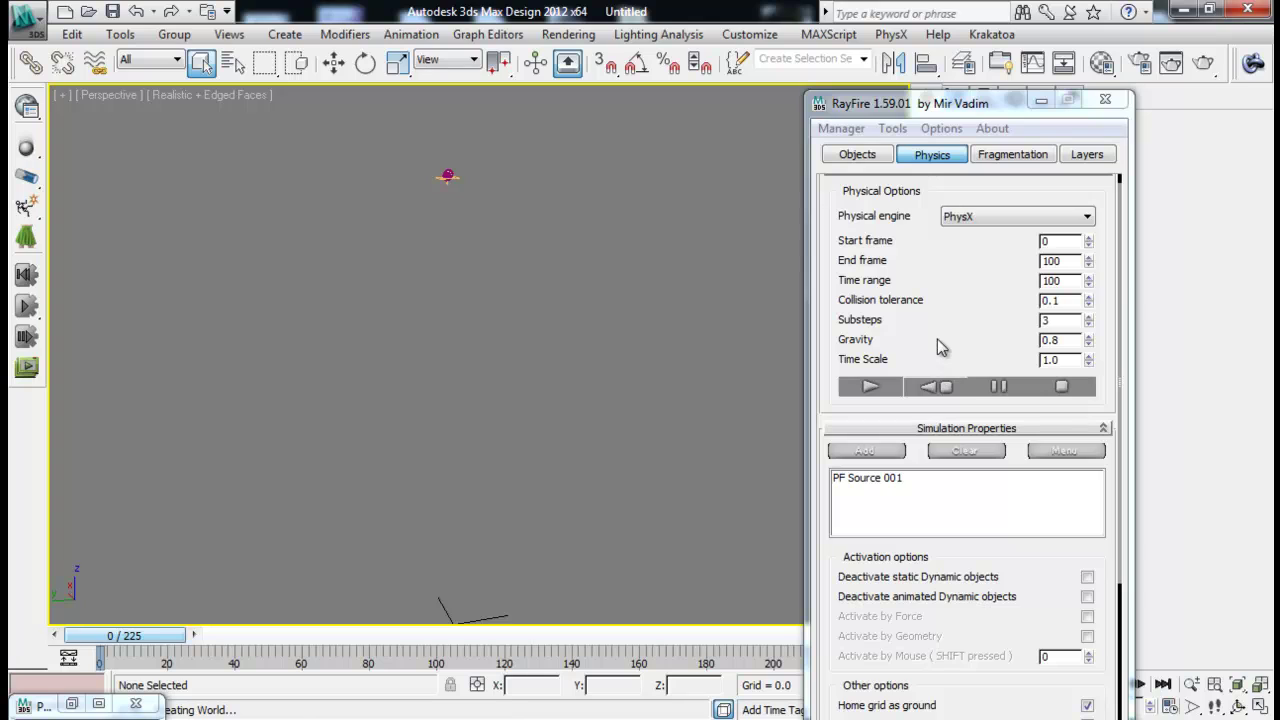
{"action": "double_click", "coordinate": [1071, 261]}
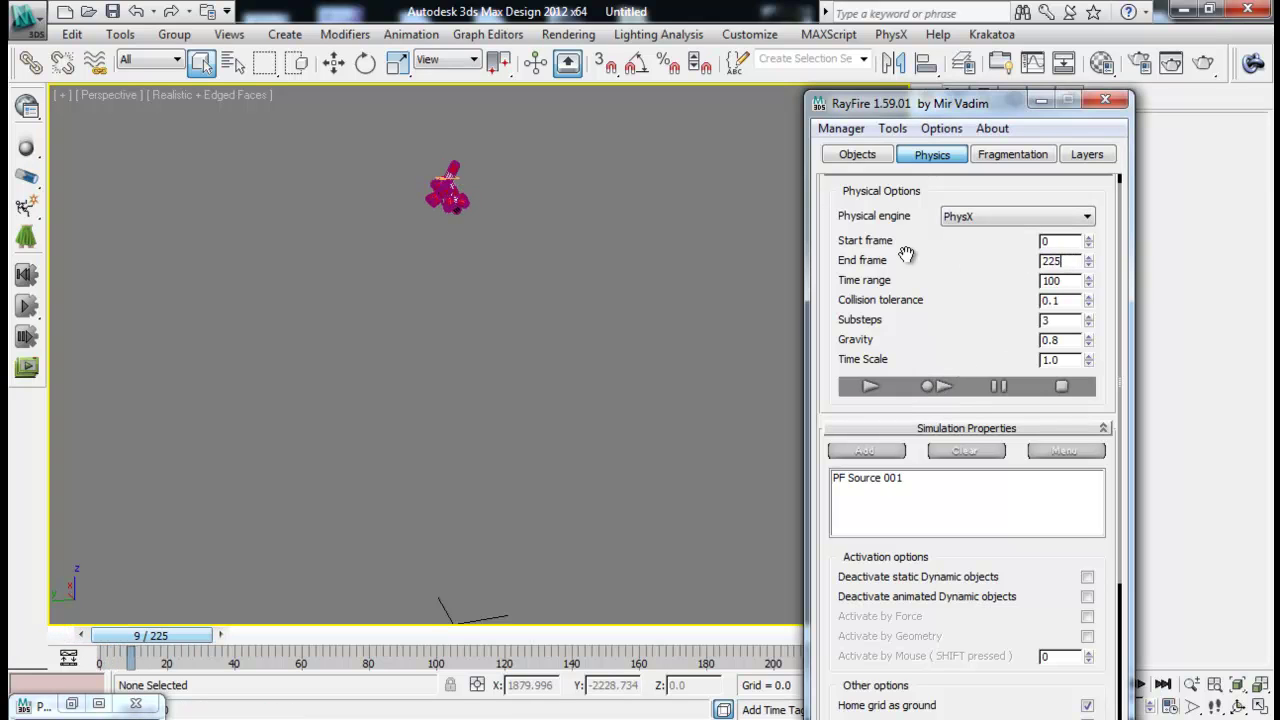
{"action": "left_click", "coordinate": [942, 390]}
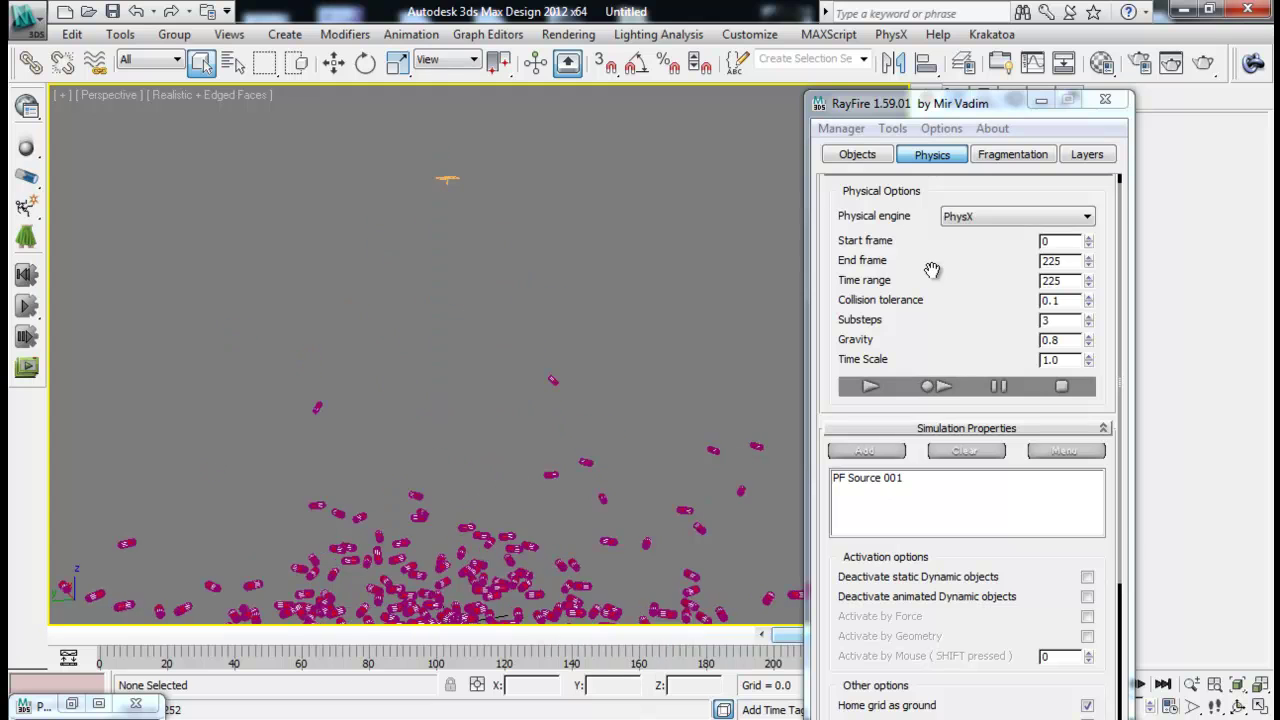
Minimize RayFire and preview the new capsule simulation at frame 177
{"action": "left_click_drag", "start_coordinate": [1018, 110], "coordinate": [816, 105]}
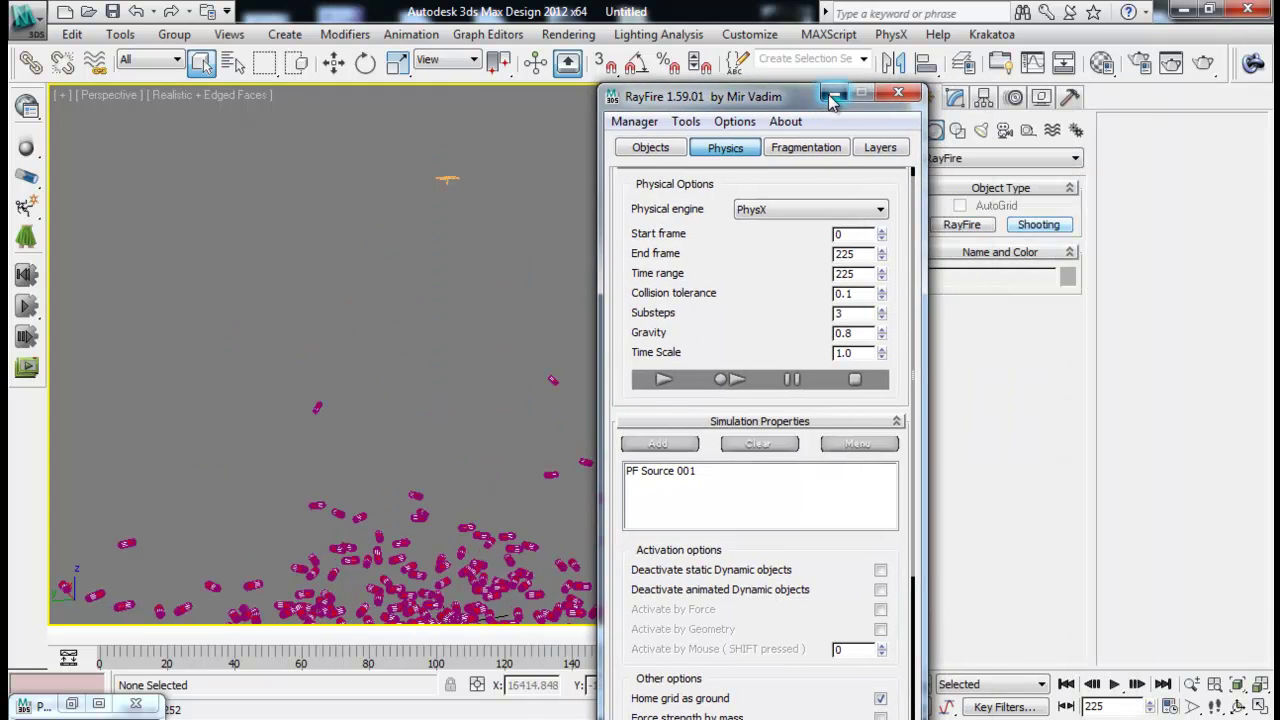
{"action": "left_click", "coordinate": [839, 100]}
{"action": "left_click_drag", "start_coordinate": [790, 635], "coordinate": [683, 633]}
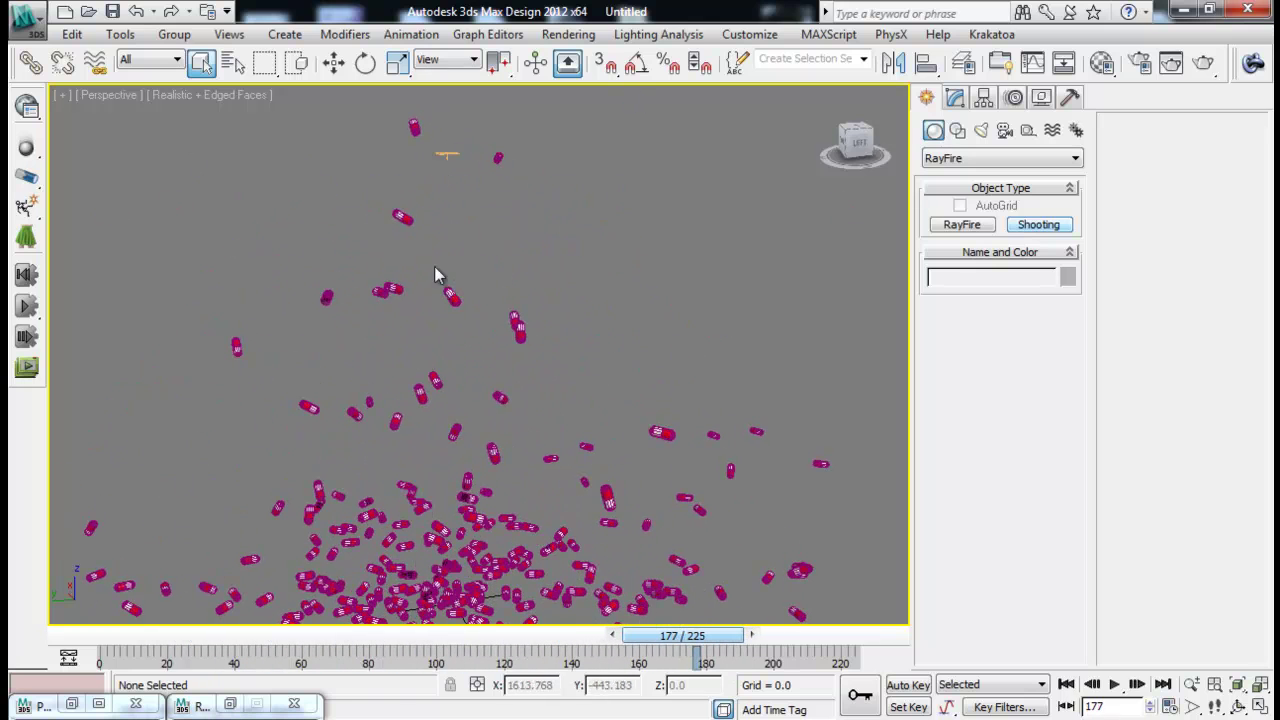
{"action": "left_click", "coordinate": [452, 141]}
{"action": "right_click", "coordinate": [461, 190]}
{"action": "key", "text": "alt+w"}
{"action": "key", "text": "alt+w"}
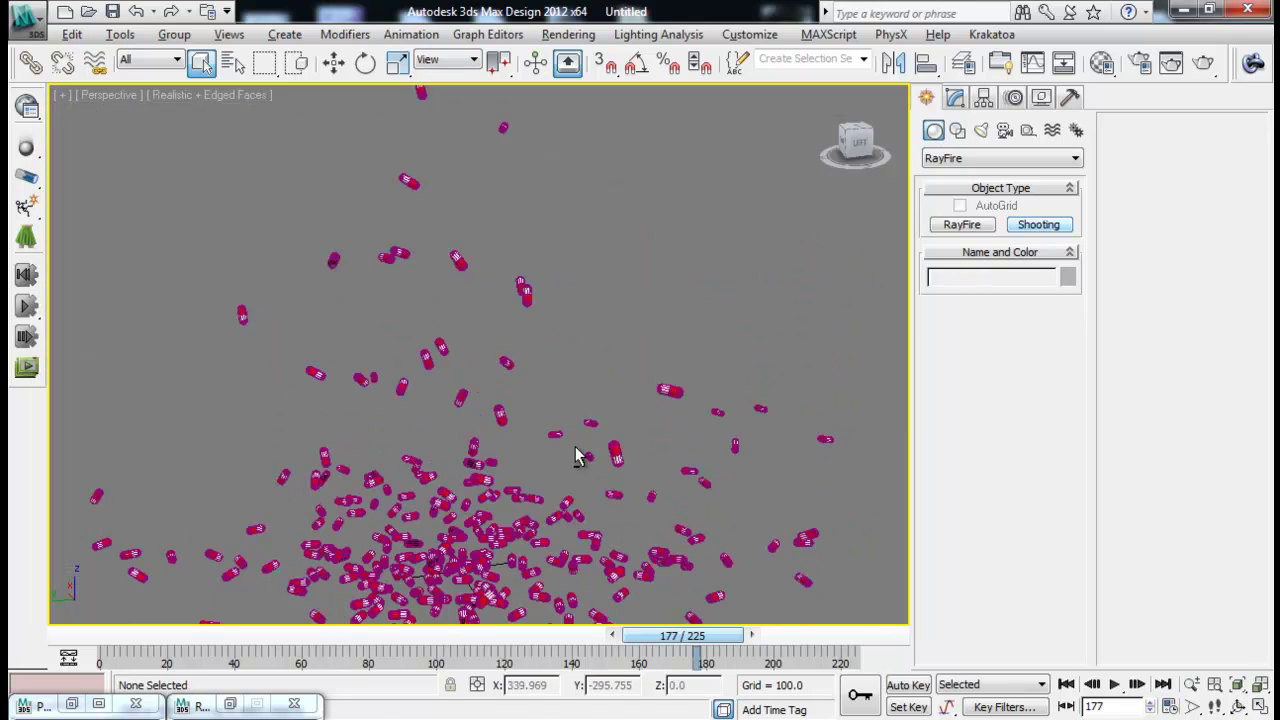
Inspect the scattered capsules on the ground at frame 176 from closer and different angles, dismissing the SR render window
{"action": "middle_click_drag", "start_coordinate": [574, 449], "coordinate": [604, 323]}
{"action": "mouse_move", "coordinate": [683, 637]}
{"action": "left_mouse_down"}
{"action": "mouse_move", "coordinate": [180, 636]}
{"action": "mouse_move", "coordinate": [850, 612]}
{"action": "mouse_move", "coordinate": [676, 630]}
{"action": "left_mouse_up"}
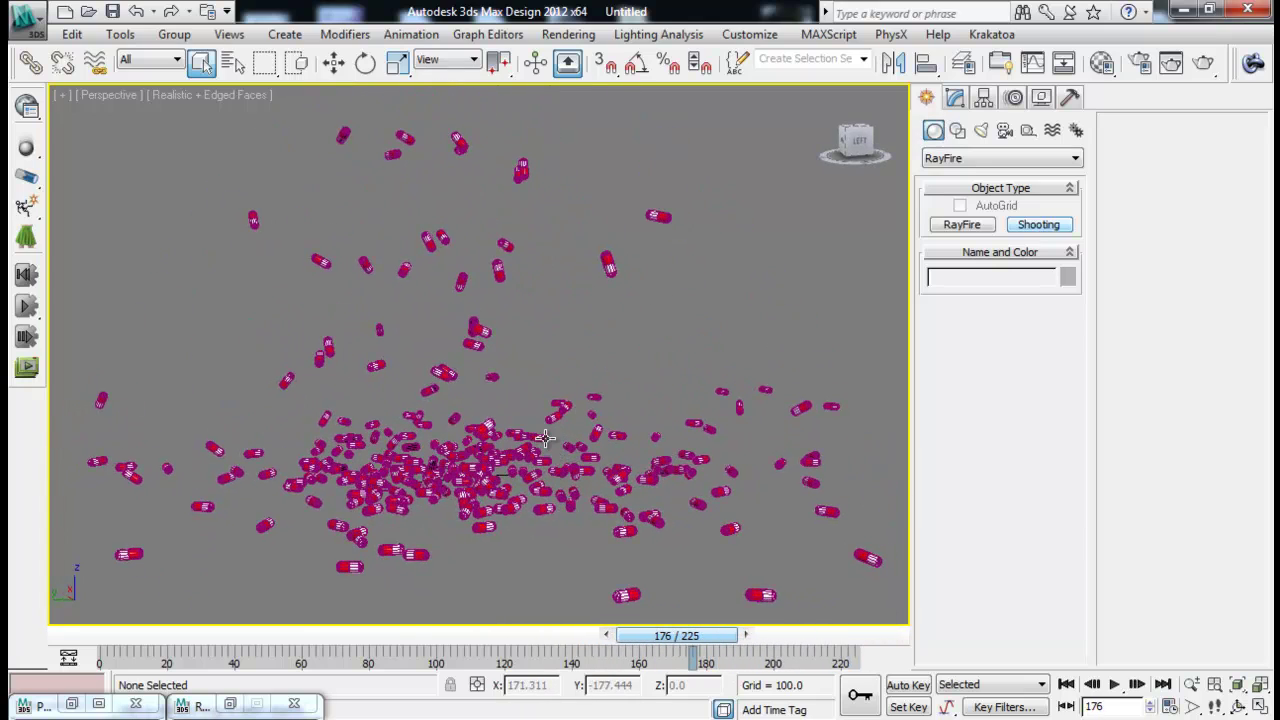
{"action": "scroll", "coordinate": [556, 422], "scroll_direction": "up", "scroll_amount": 5}
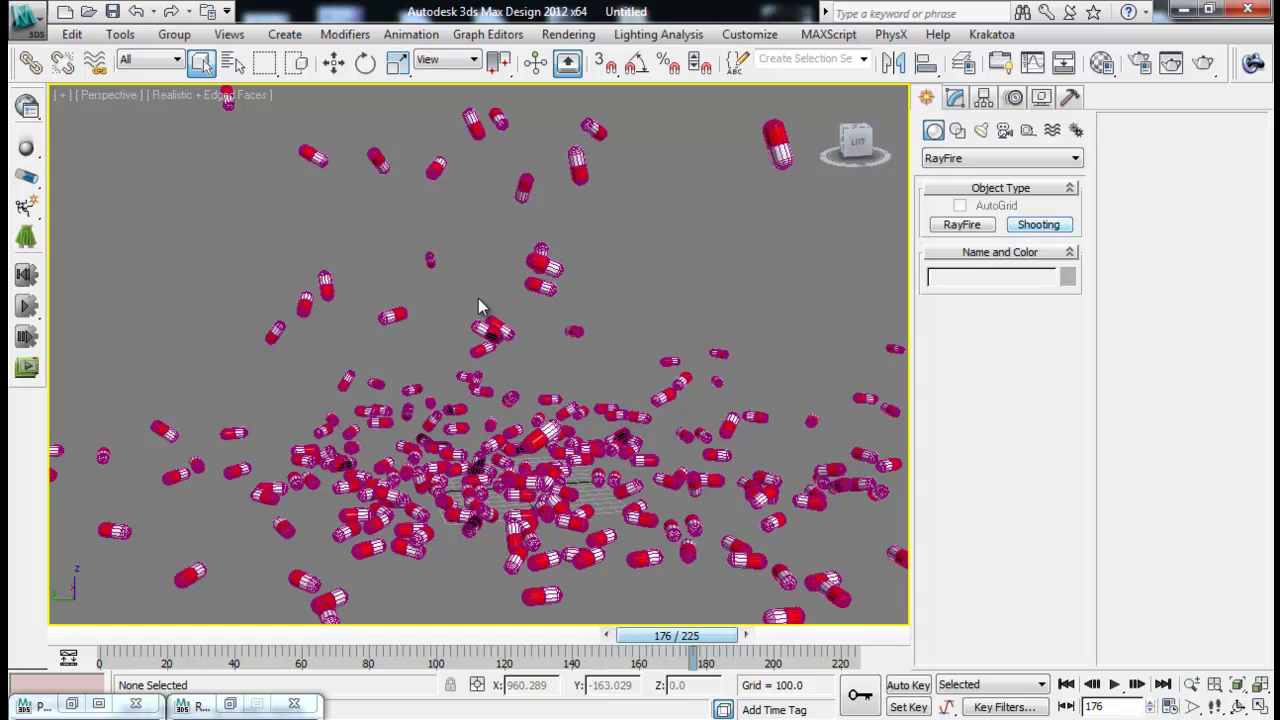
{"action": "middle_click_drag", "start_coordinate": [639, 189], "coordinate": [584, 292], "text": "alt"}
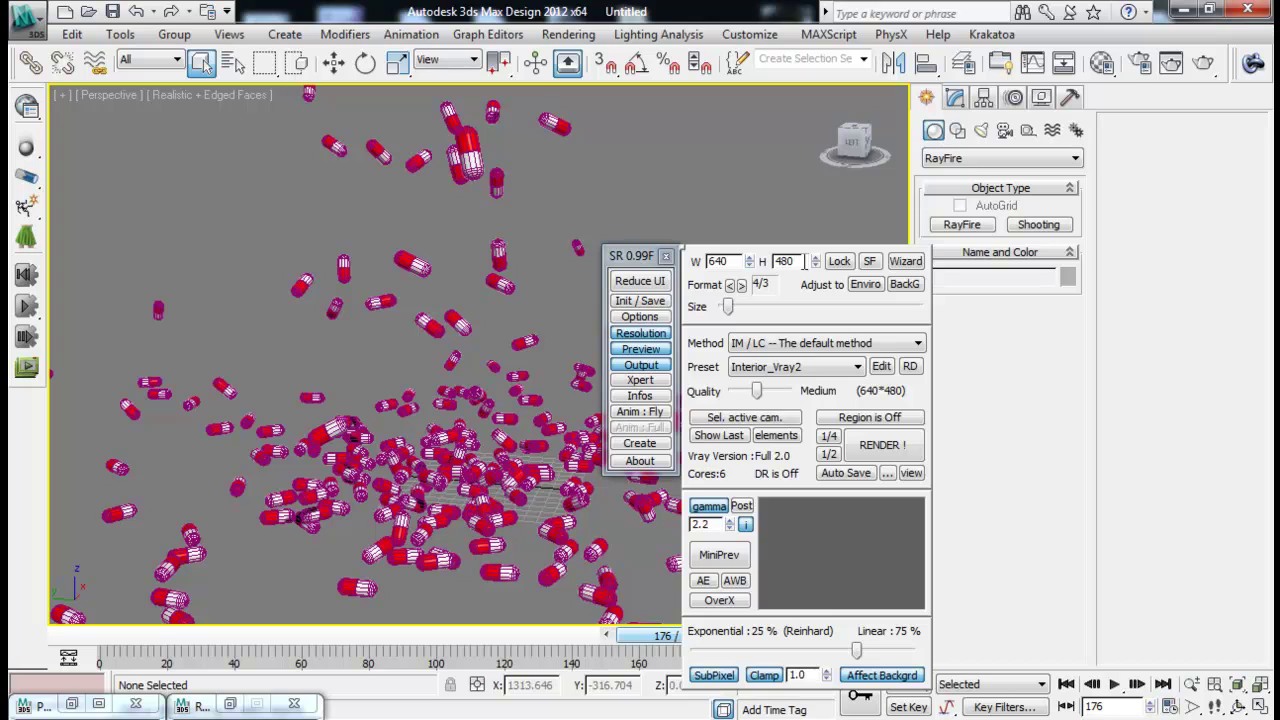
{"action": "left_click", "coordinate": [665, 258]}
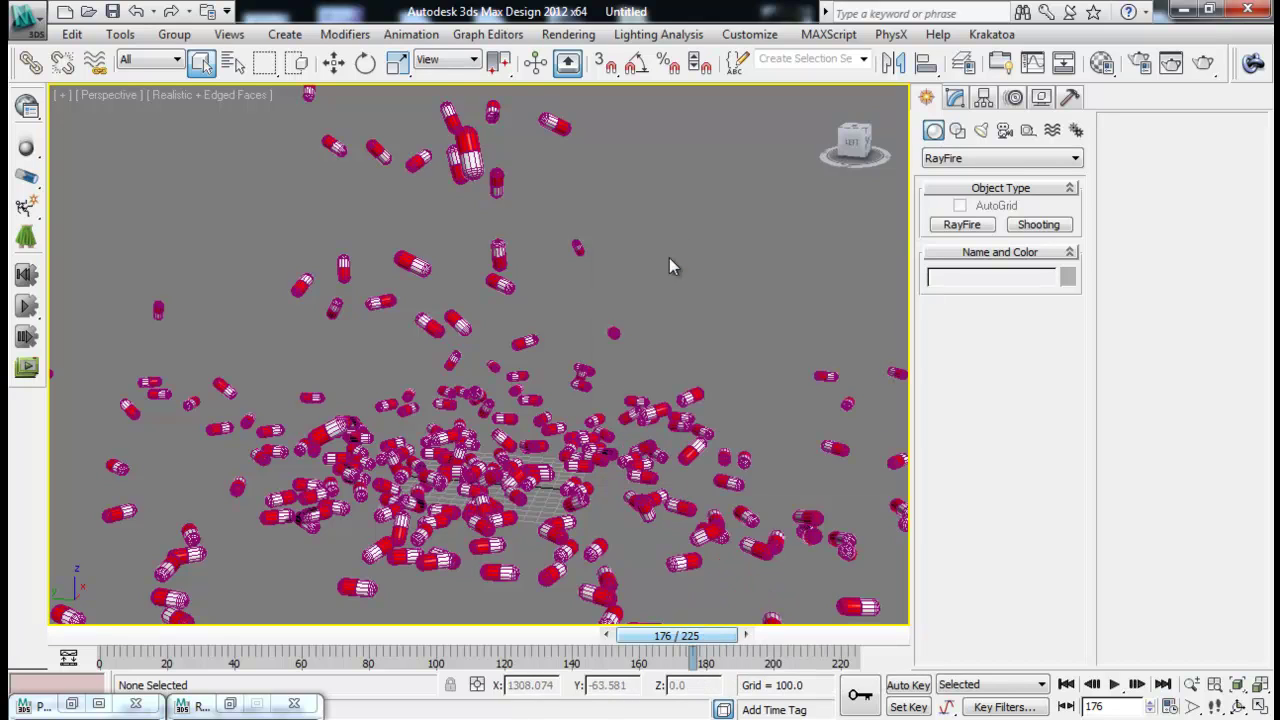
{"action": "middle_click_drag", "start_coordinate": [607, 382], "coordinate": [577, 380]}
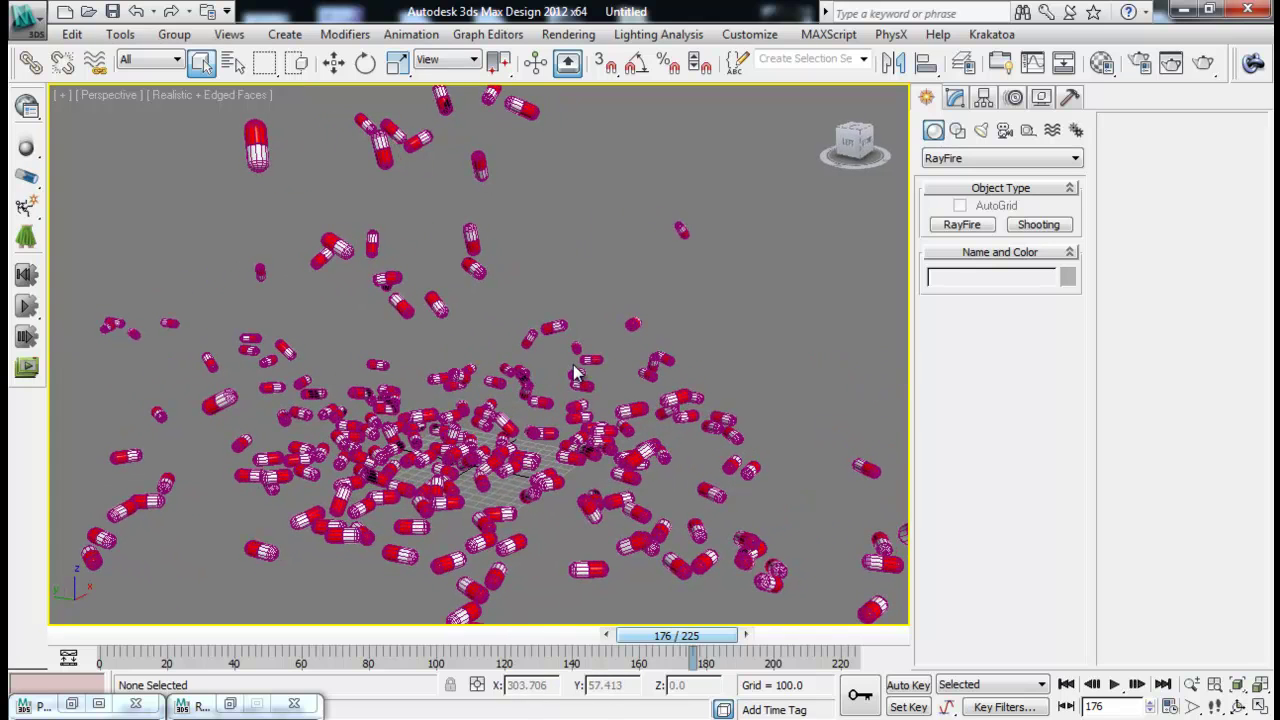